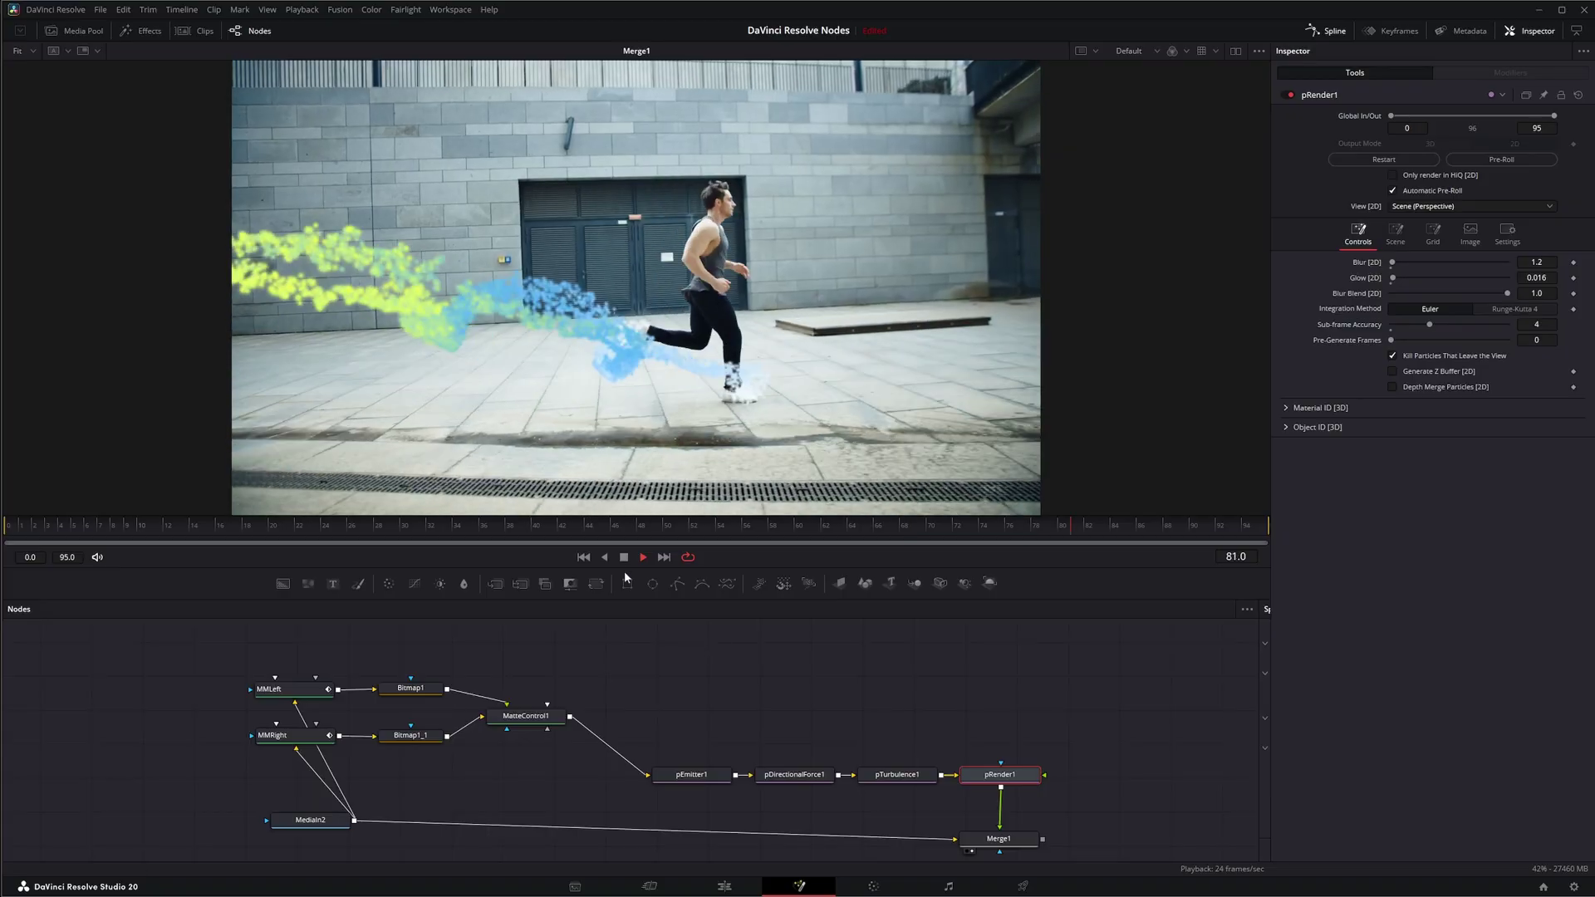
Step: Move MediaIn2 aside and disconnect the links between MediaIn2, the masks, MatteControl1, pEmitter1, pRender1 and Merge1
drag(323, 823, 186, 833)
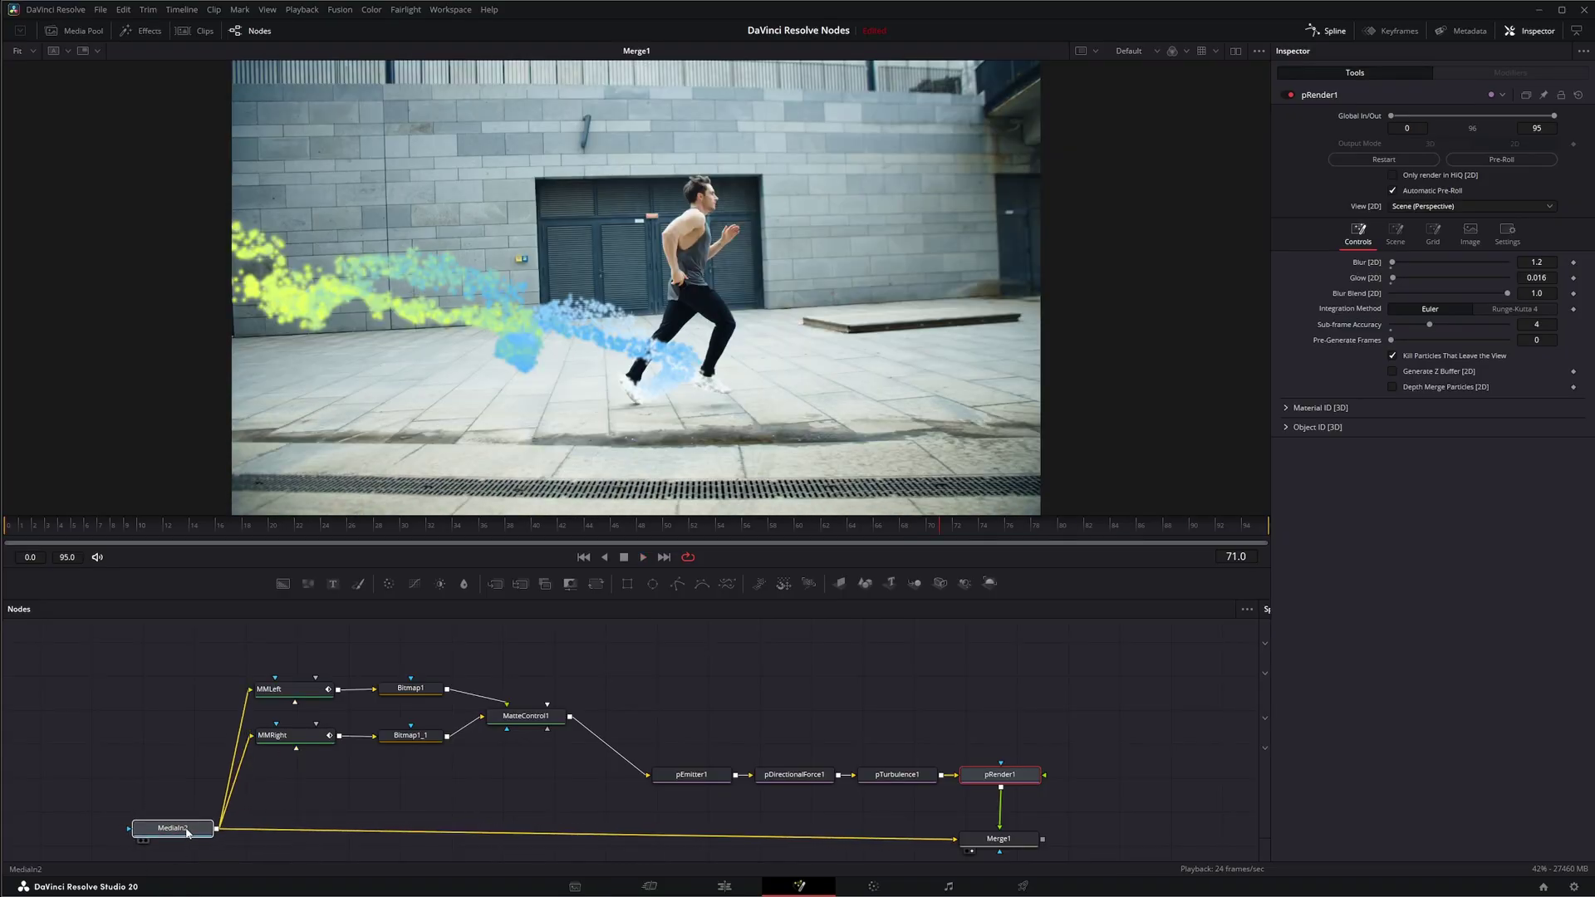
drag(251, 690, 224, 768)
drag(483, 719, 481, 738)
drag(647, 778, 668, 794)
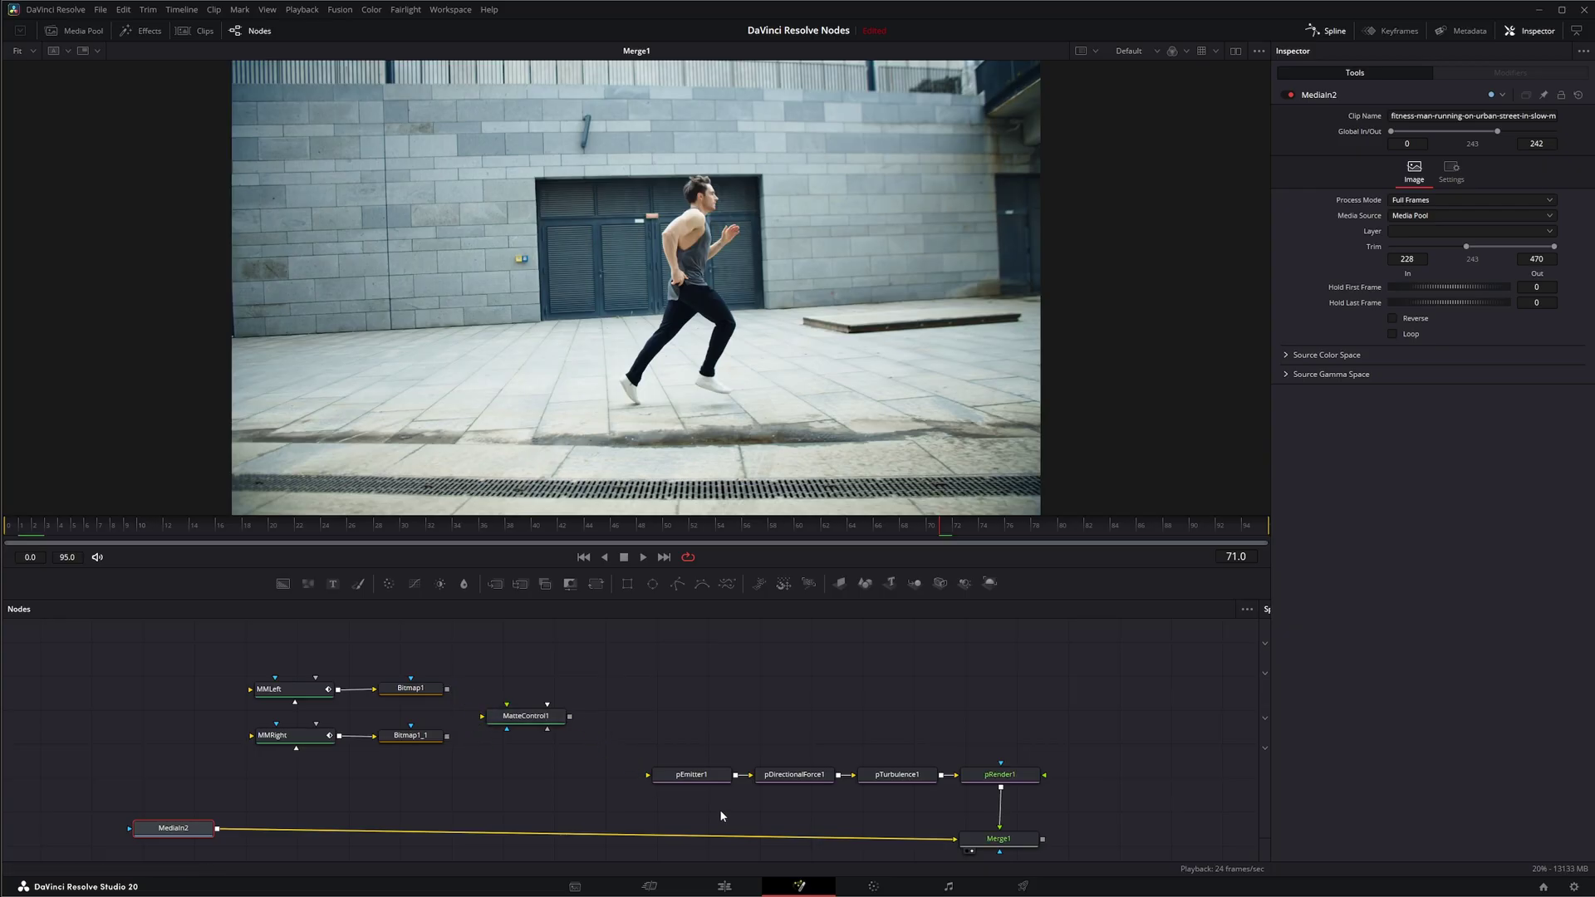
drag(999, 828, 837, 840)
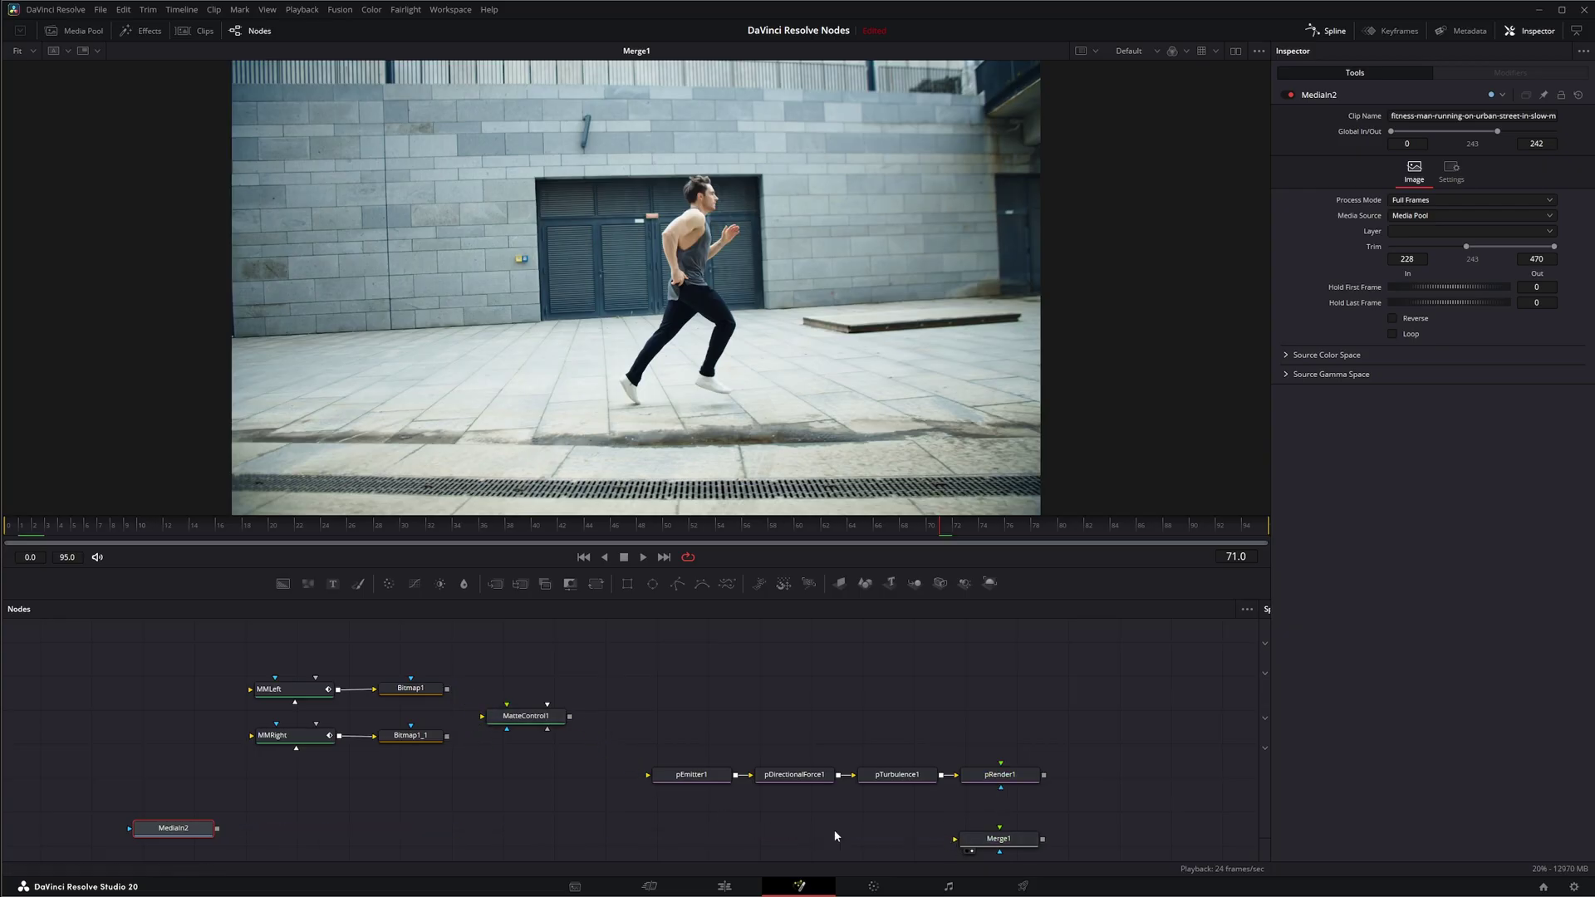
Step: Move MediaIn2 to an empty area of the node graph above the other nodes and show it in the viewer
drag(172, 828, 343, 655)
scroll(662, 830, up, 6)
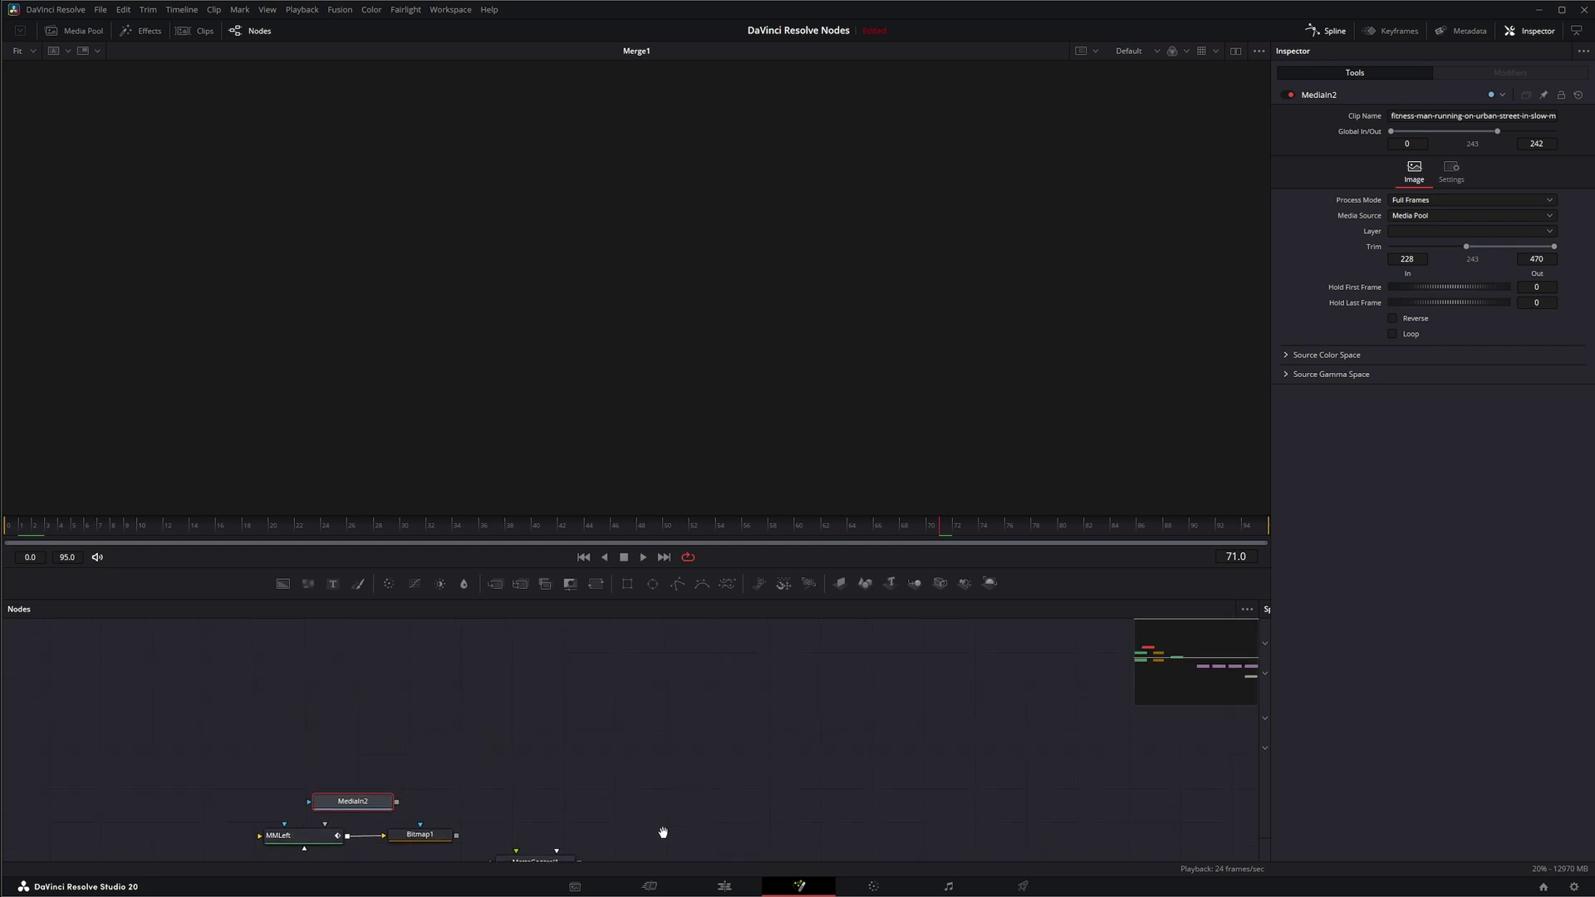
drag(388, 858, 420, 172)
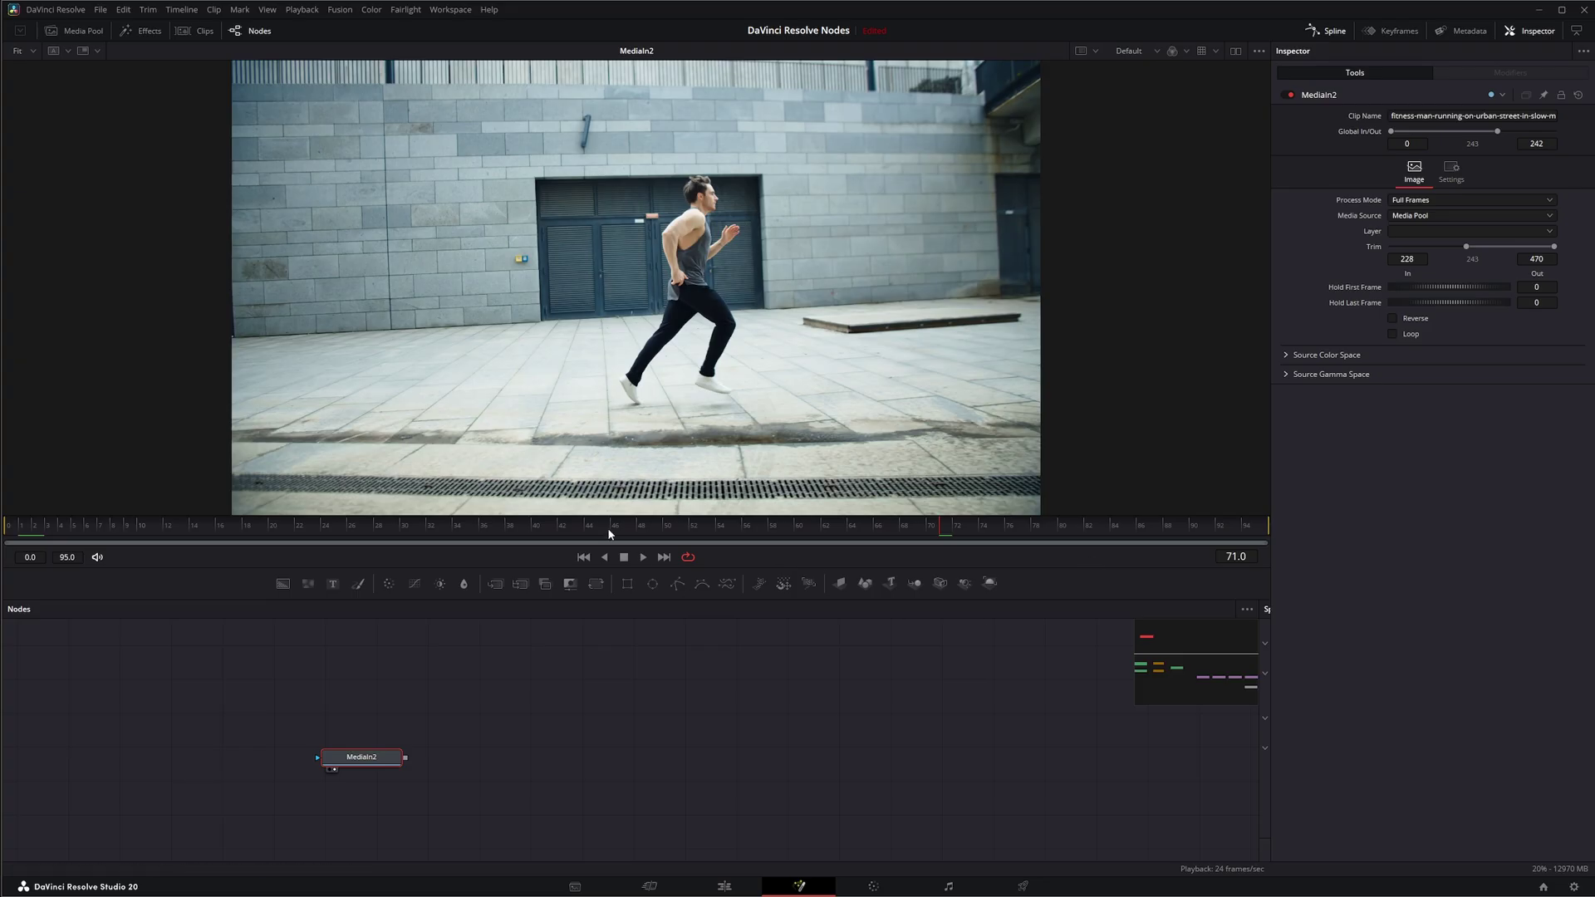
Step: Play the running clip from MediaIn2 and return to the first frame
click(643, 558)
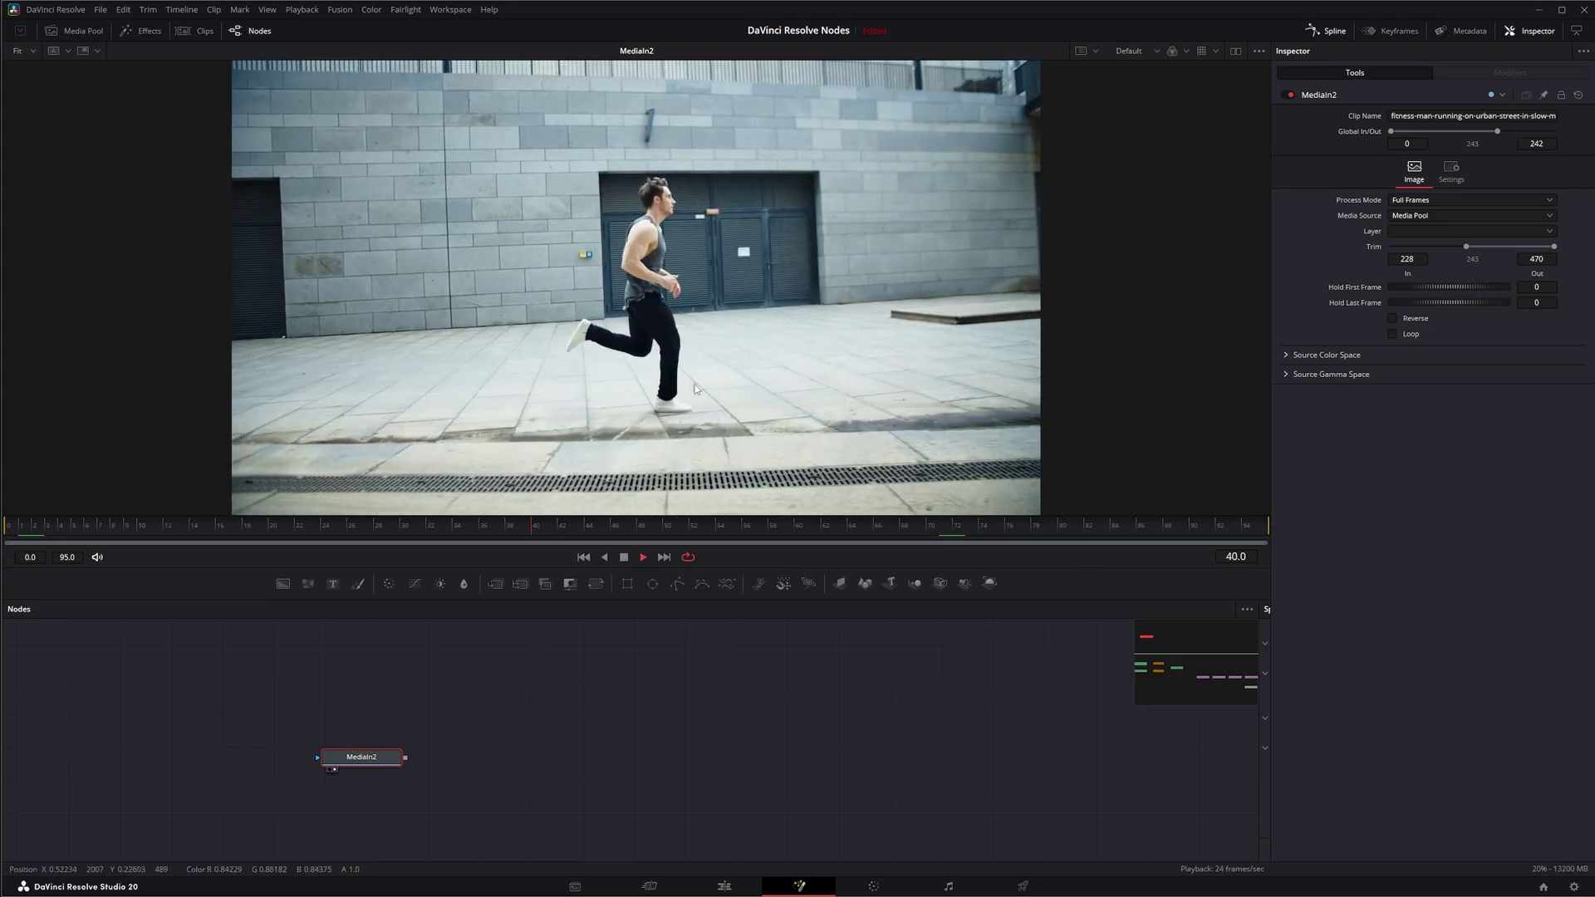
click(622, 558)
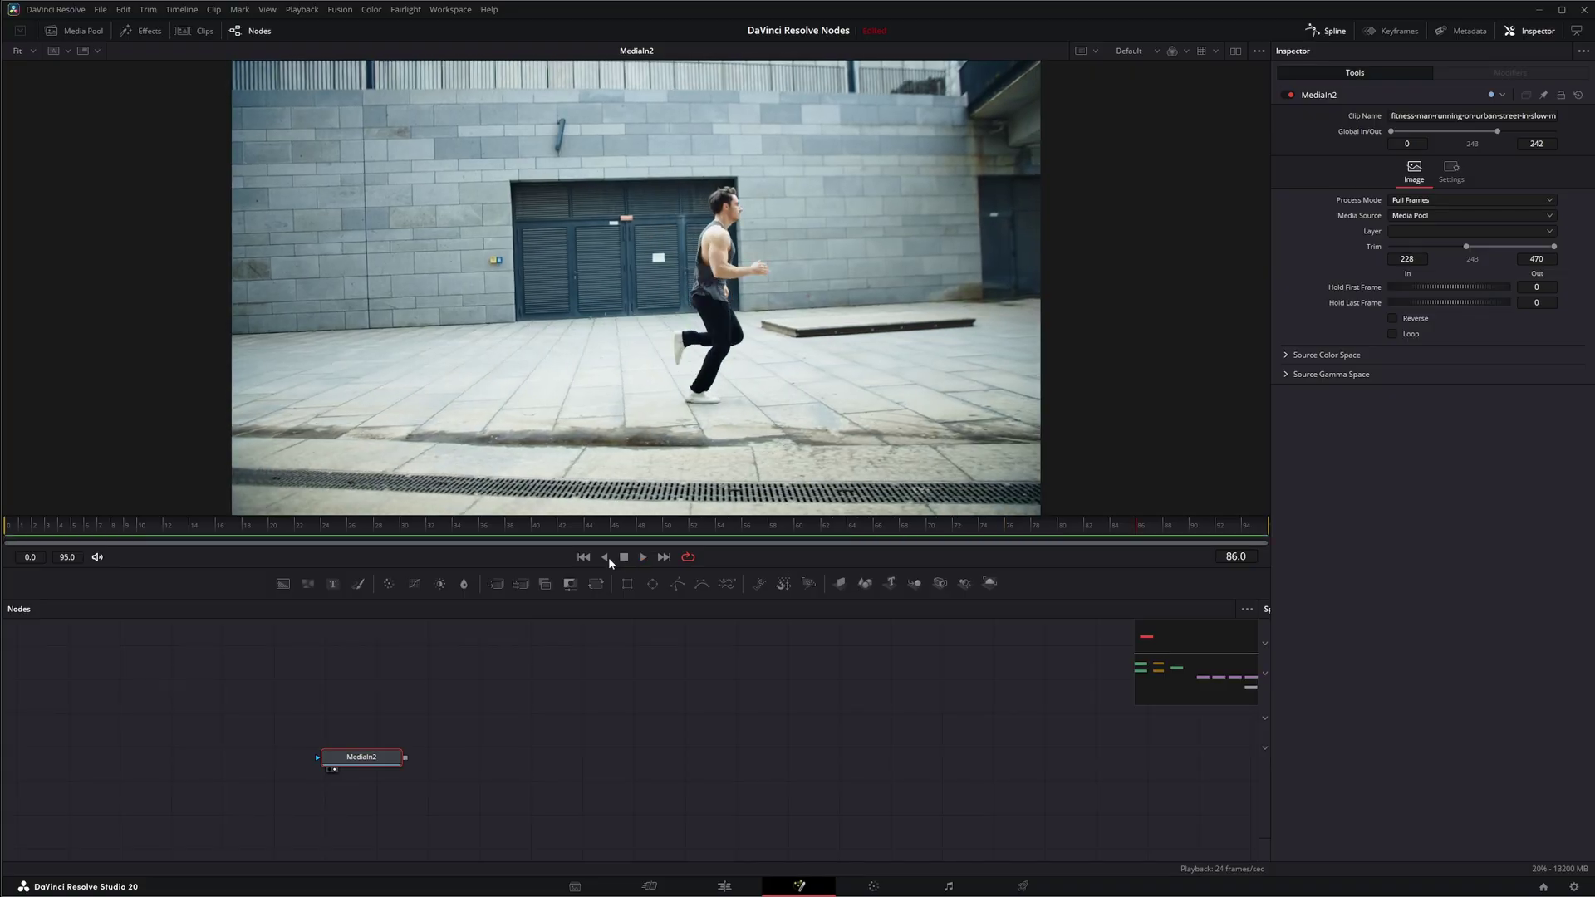
click(584, 557)
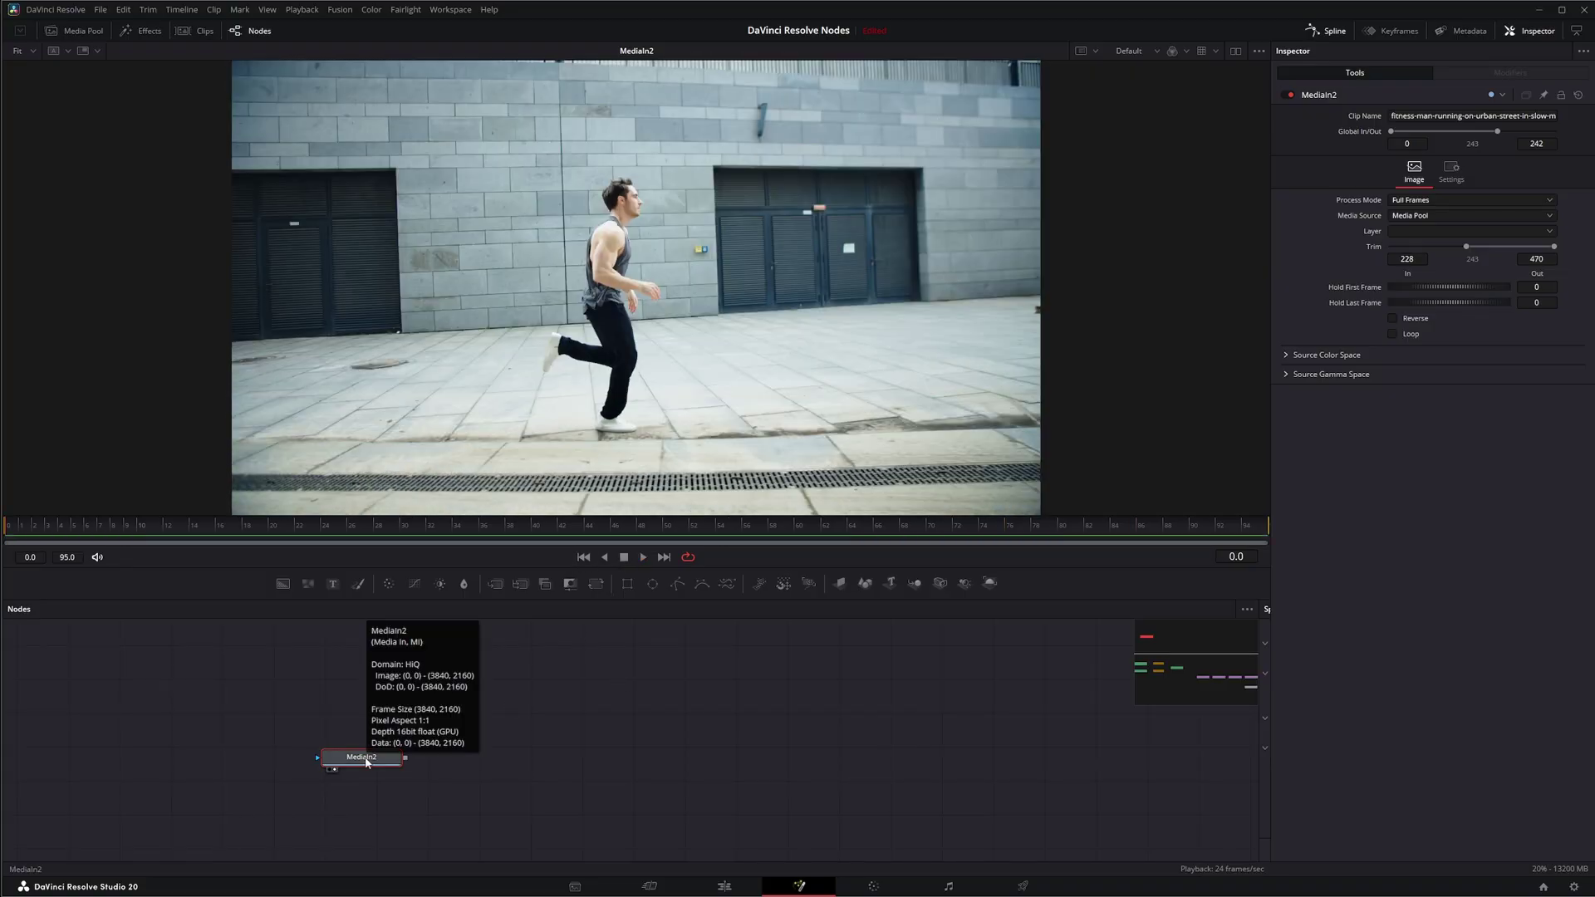
Step: Add a Magic Mask node to MediaIn2, place it above MediaIn2 and show it in the viewer
key(shift+space)
text(magi)
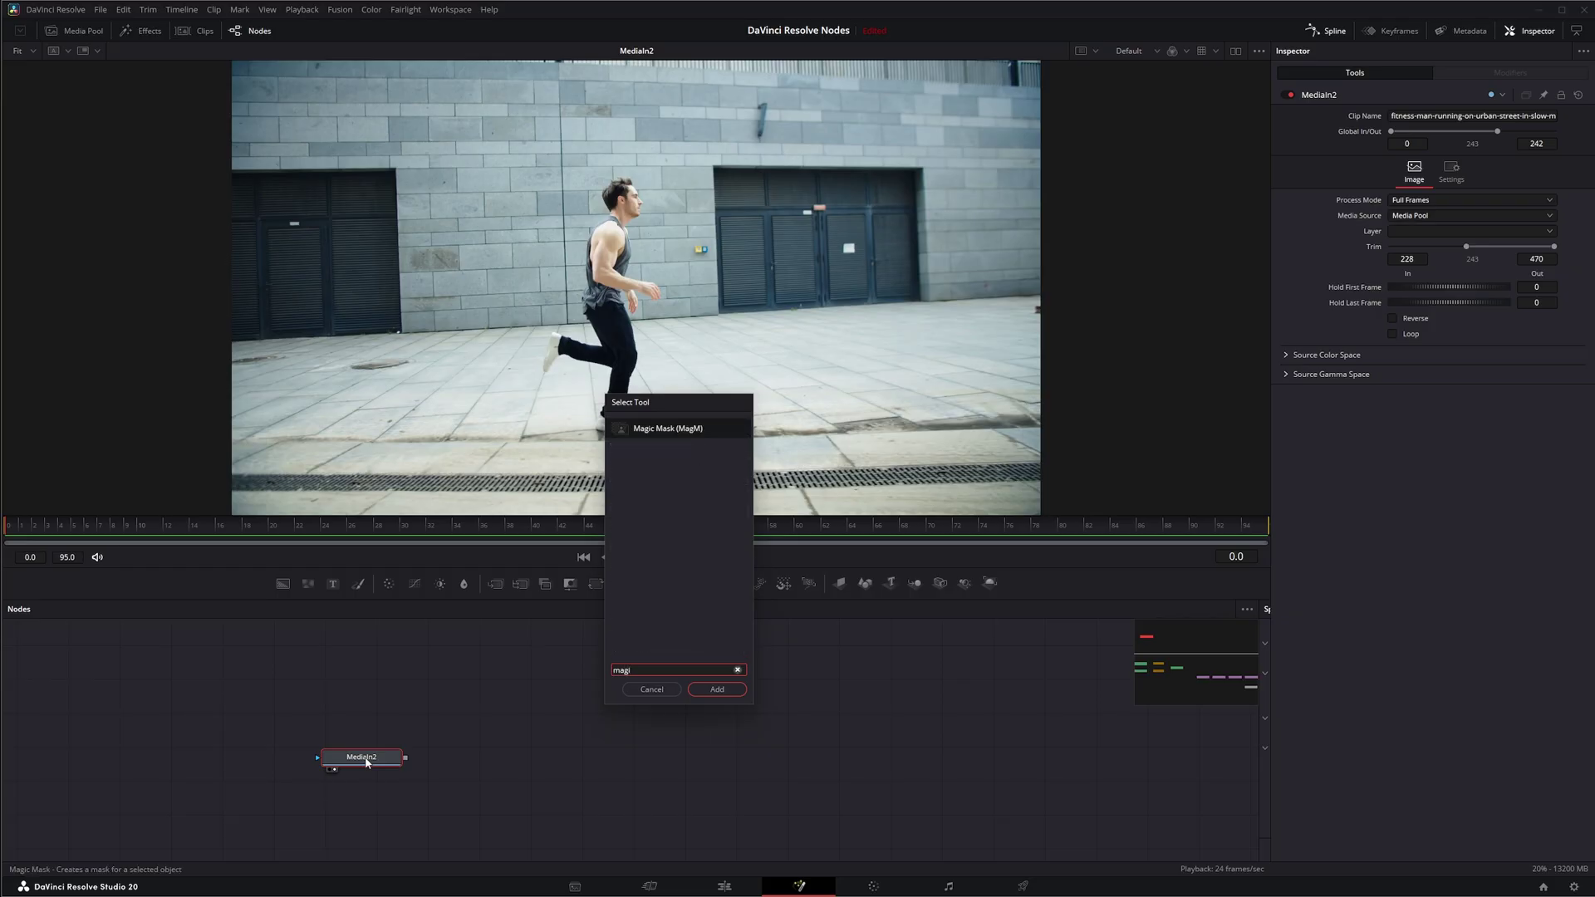
key(Return)
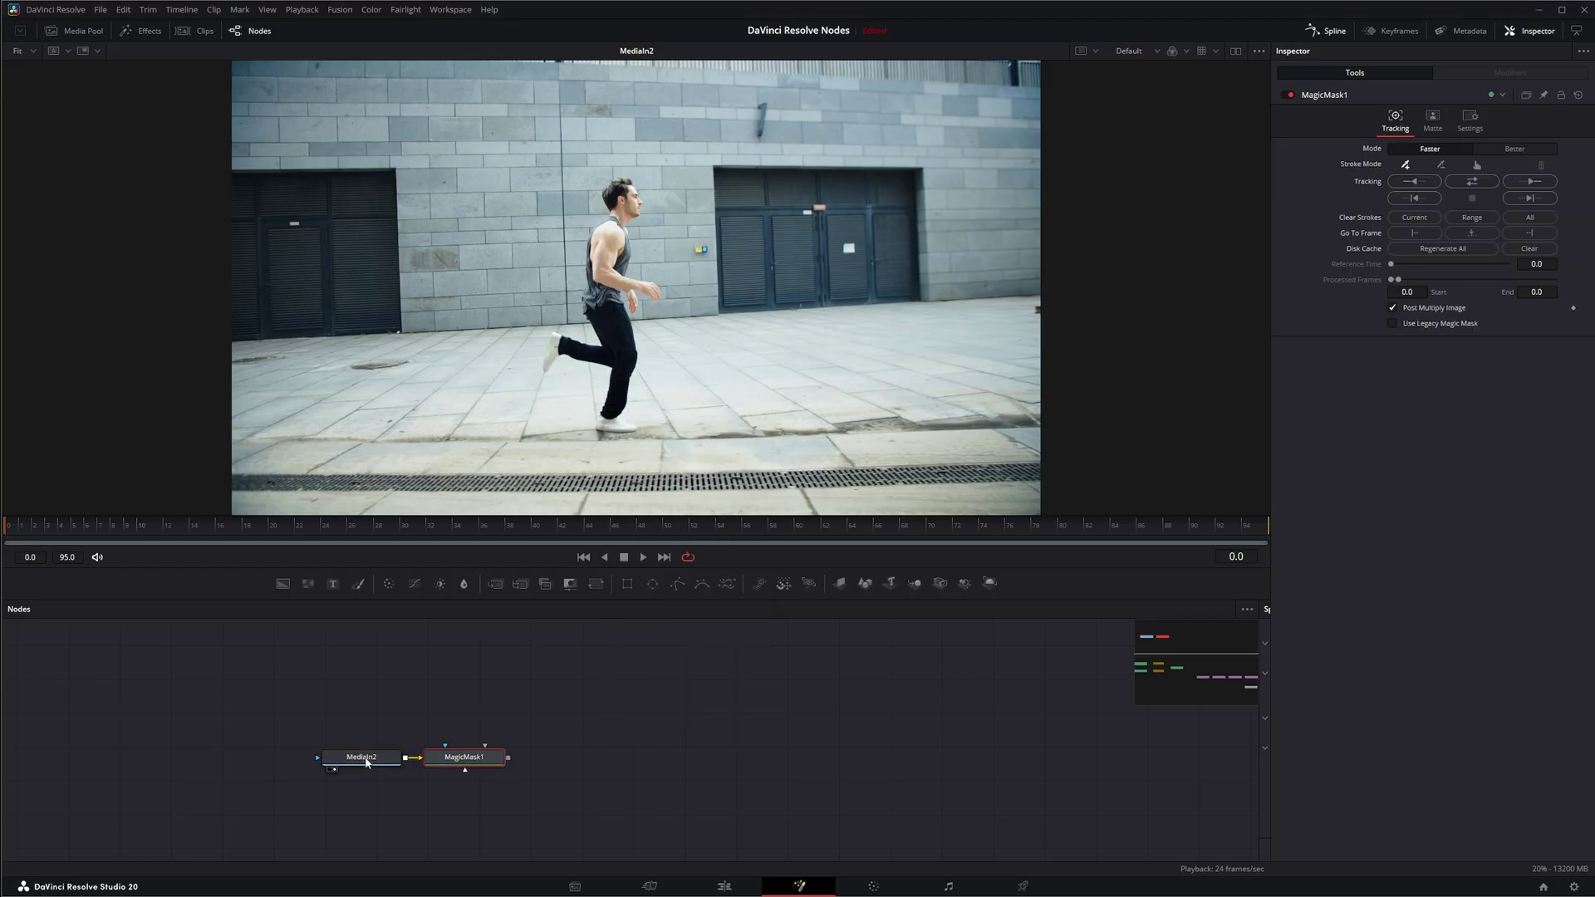
drag(460, 765, 347, 372)
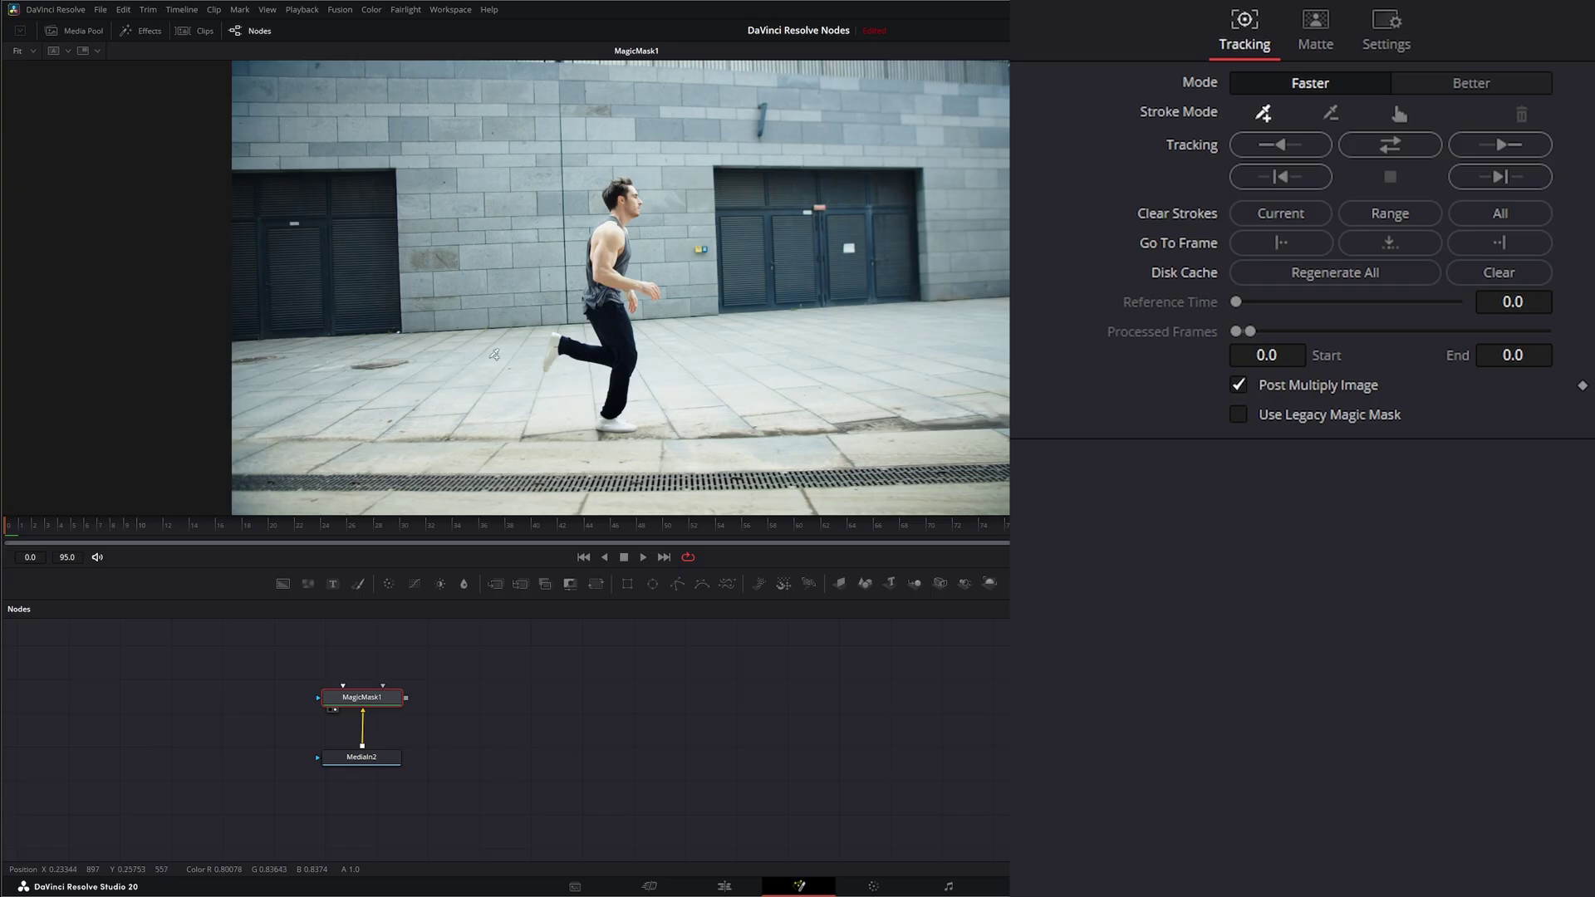
Step: Mark the runner's shoe on the ground with a mask stroke at frame 0 and track it forward
scroll(608, 435, up, 2)
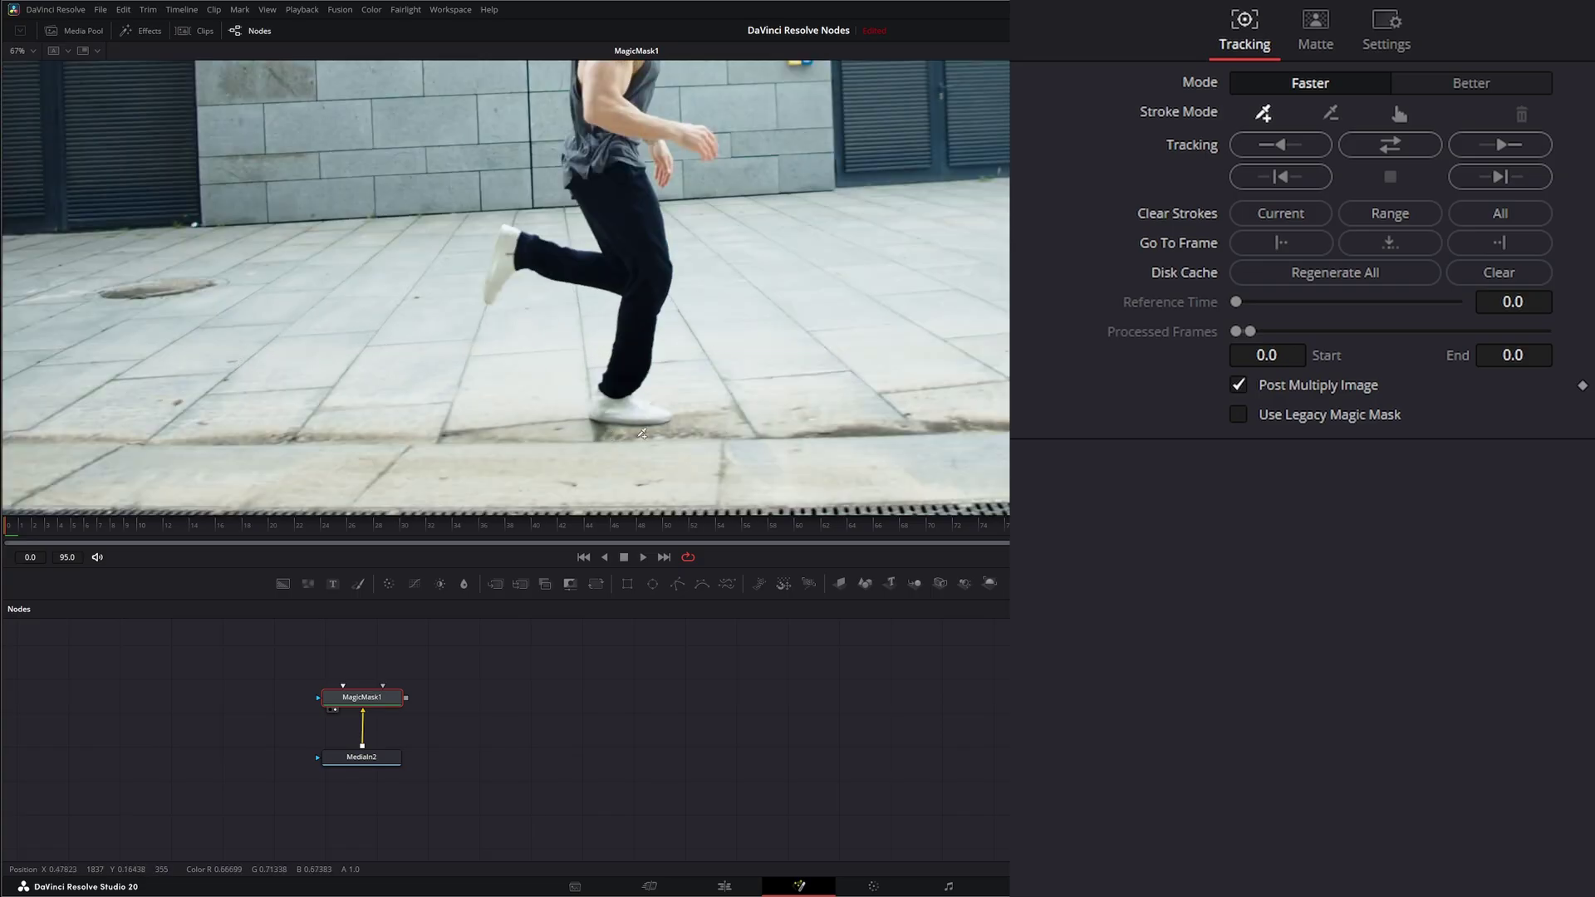
drag(614, 408, 619, 406)
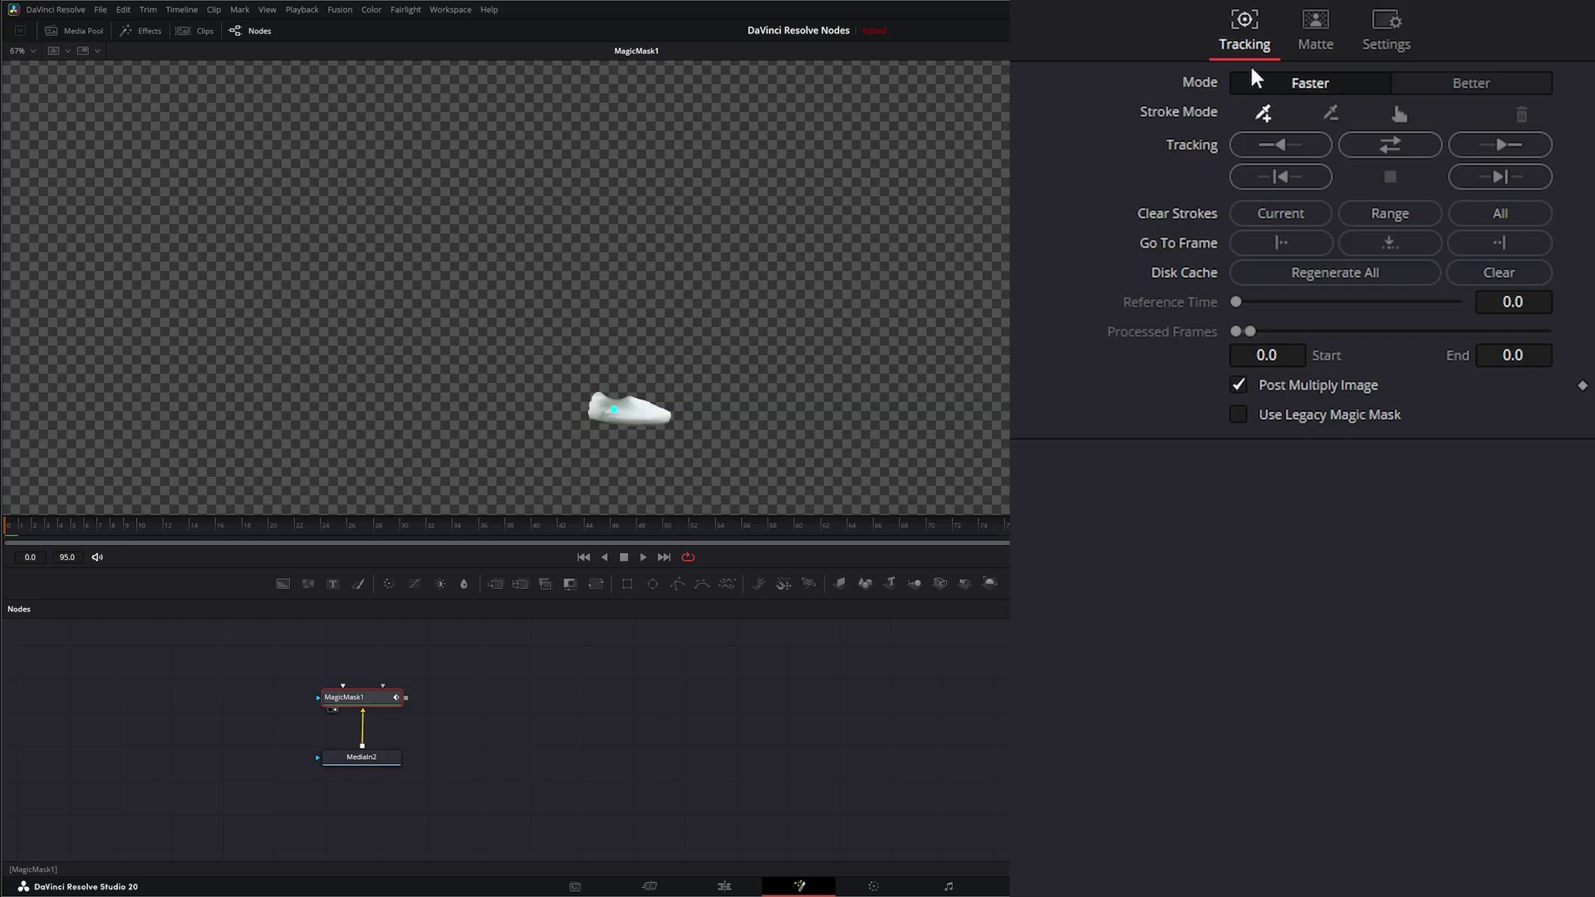
click(1502, 145)
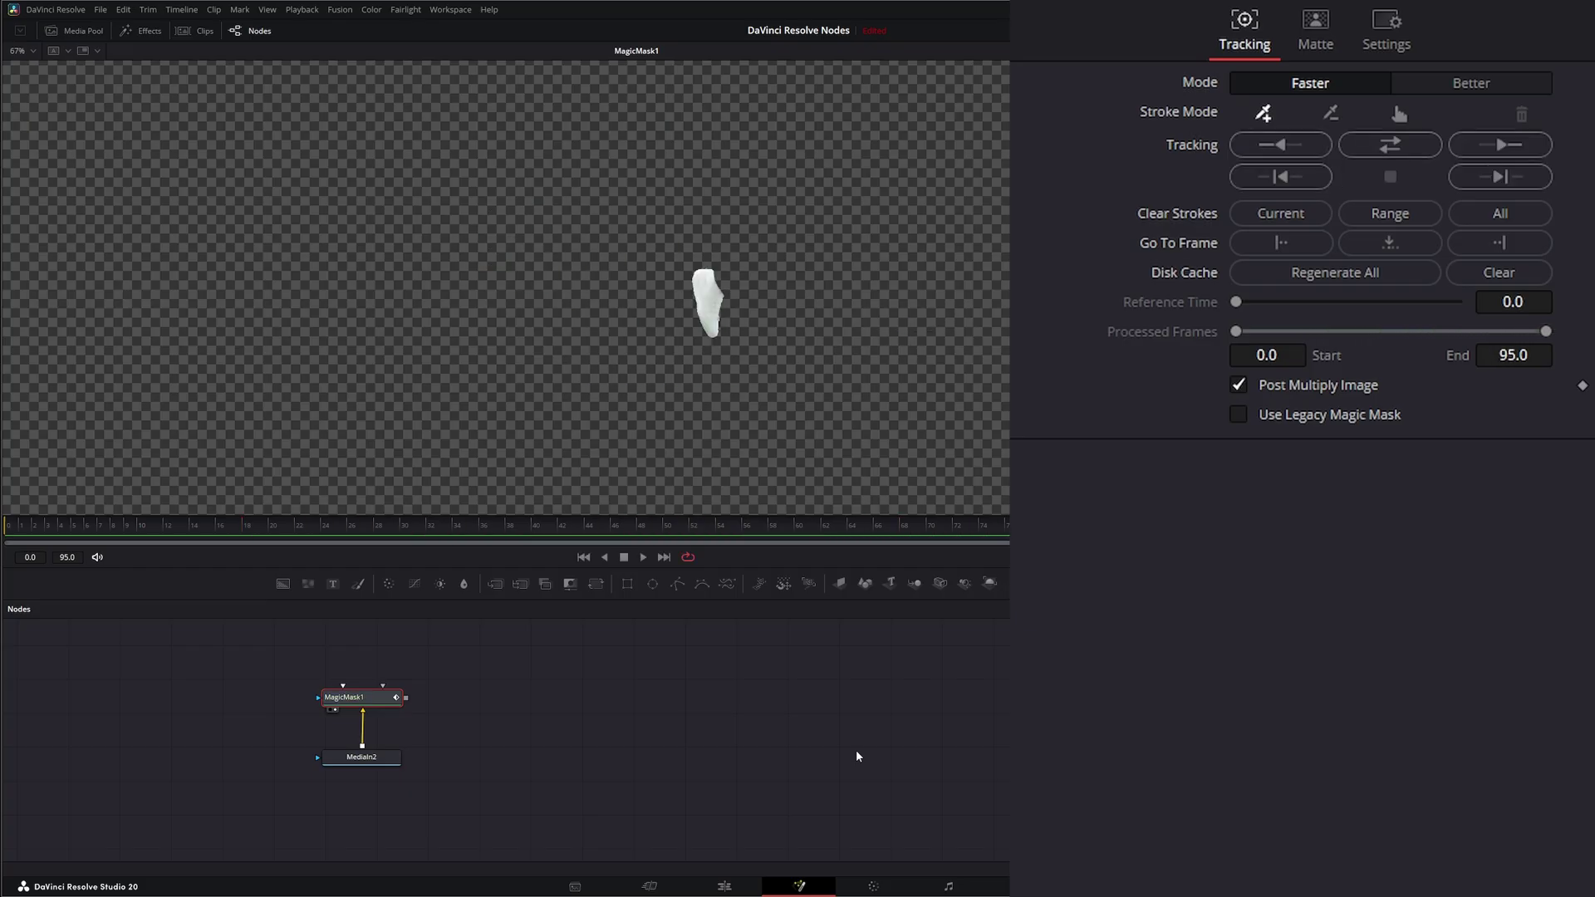
Step: Play back the tracked mask of the first shoe and return to the first frame
click(644, 558)
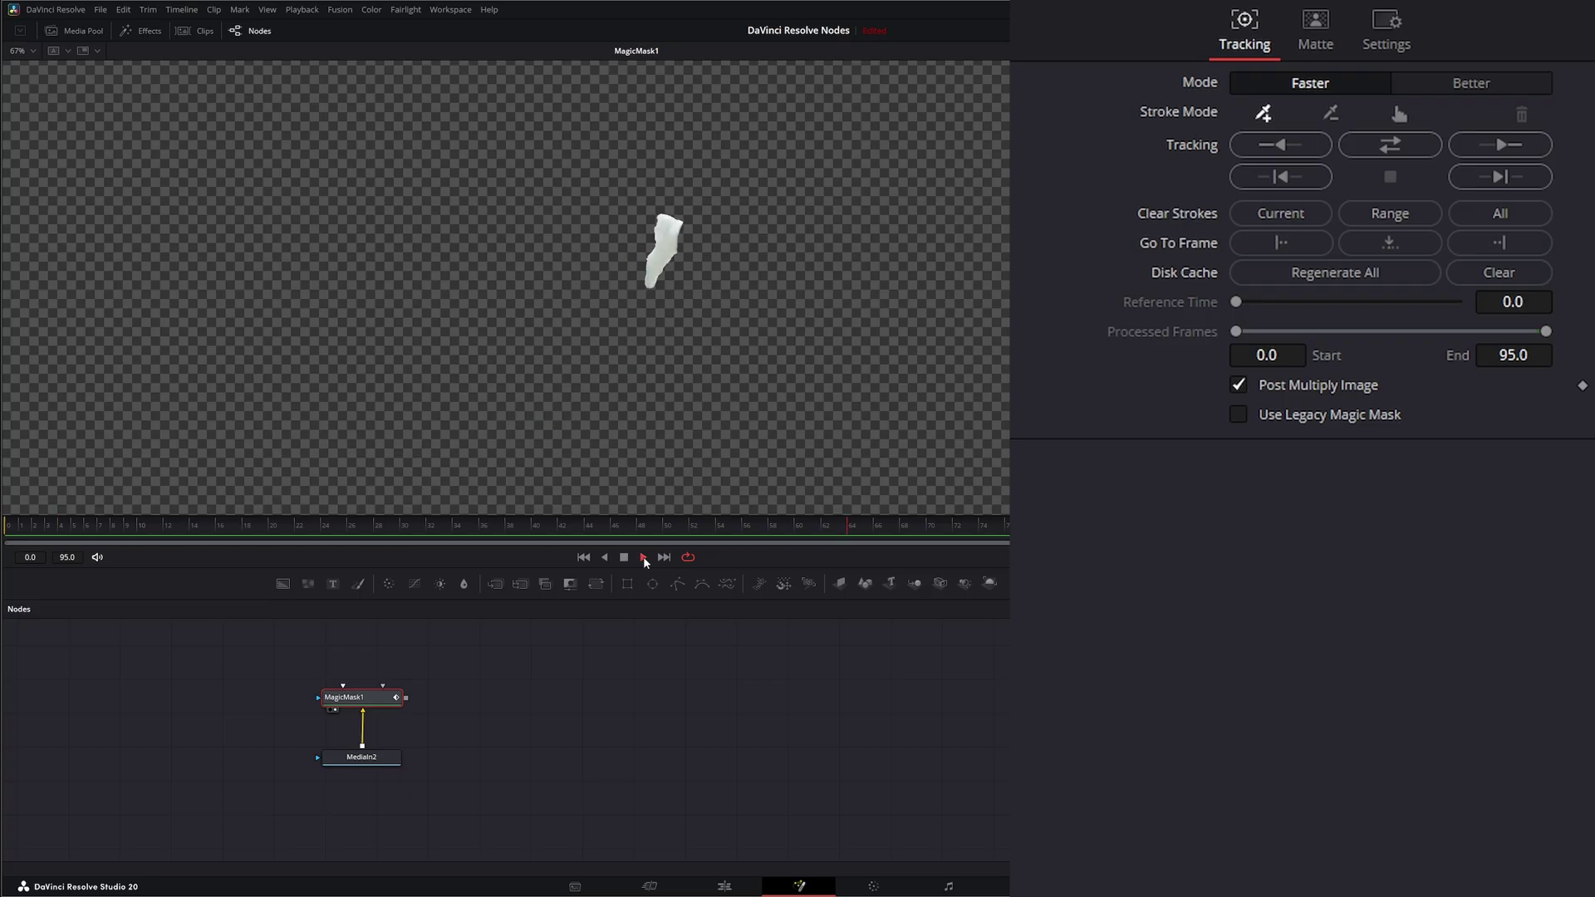
click(624, 557)
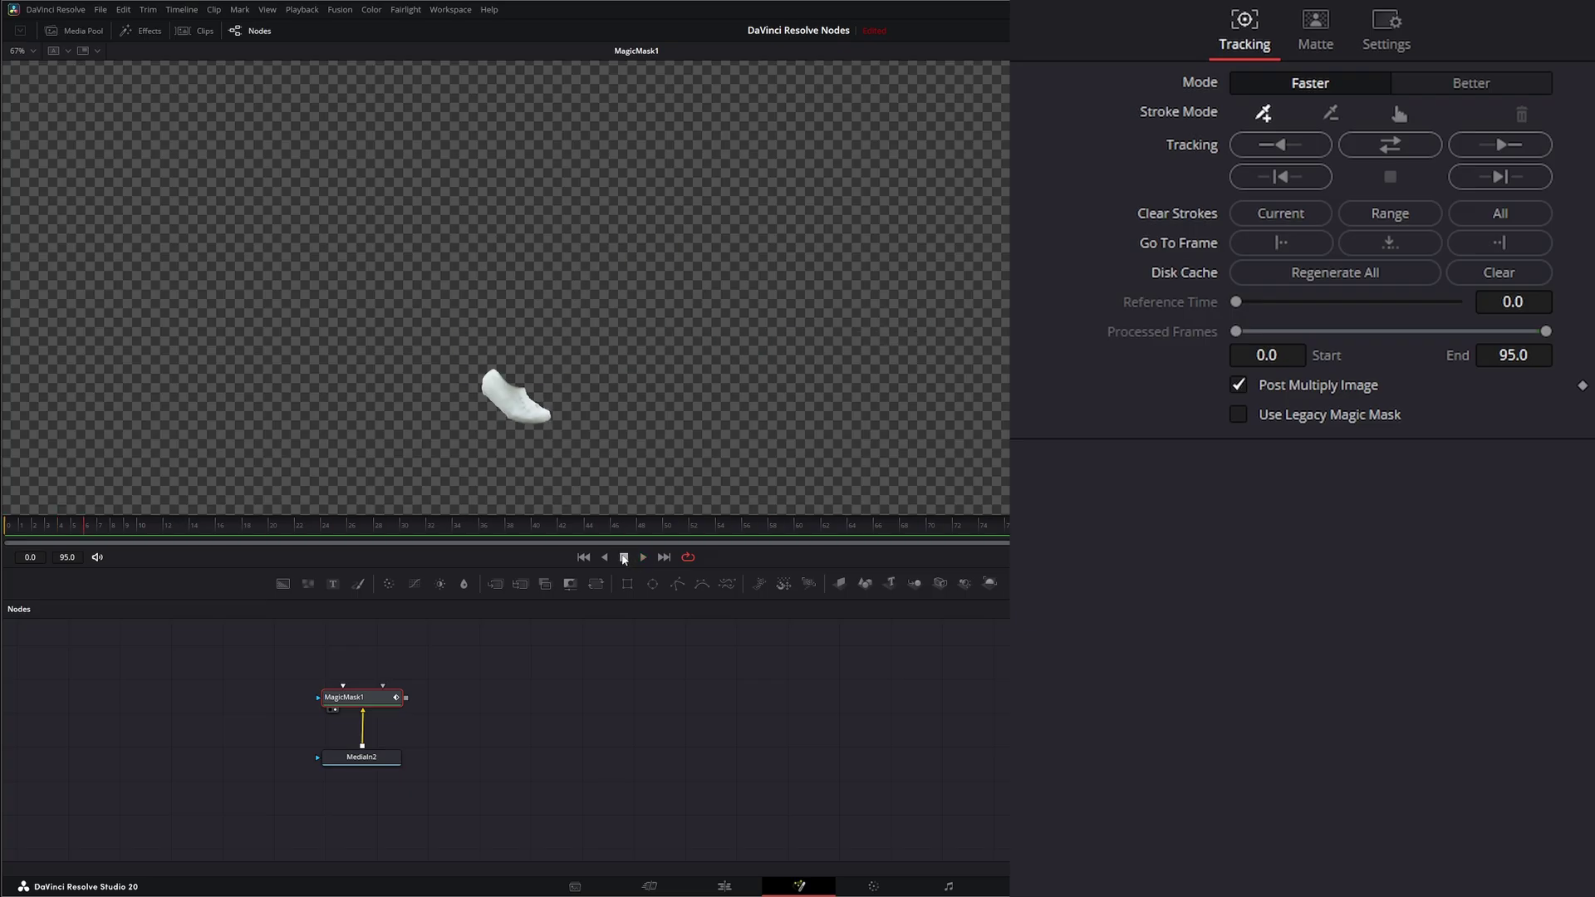
click(584, 558)
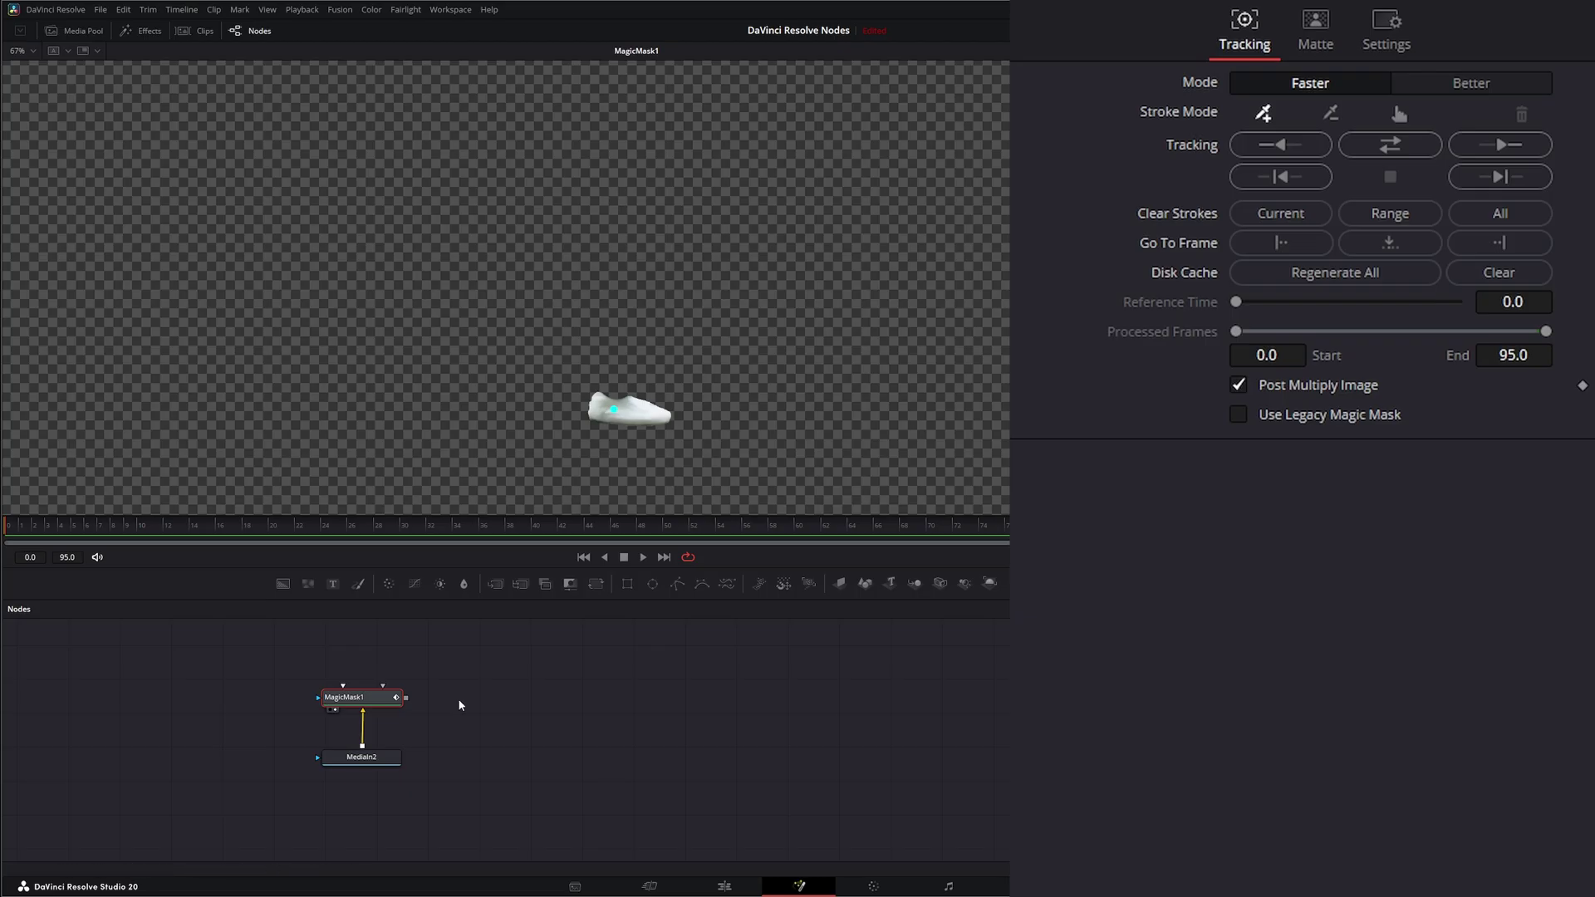
Step: Rename the MagicMask1 node to MM_ShoeR and move it to the upper left of MediaIn2
mouse_move(368, 703)
mouse_down()
mouse_move(316, 706)
mouse_move(348, 704)
mouse_up()
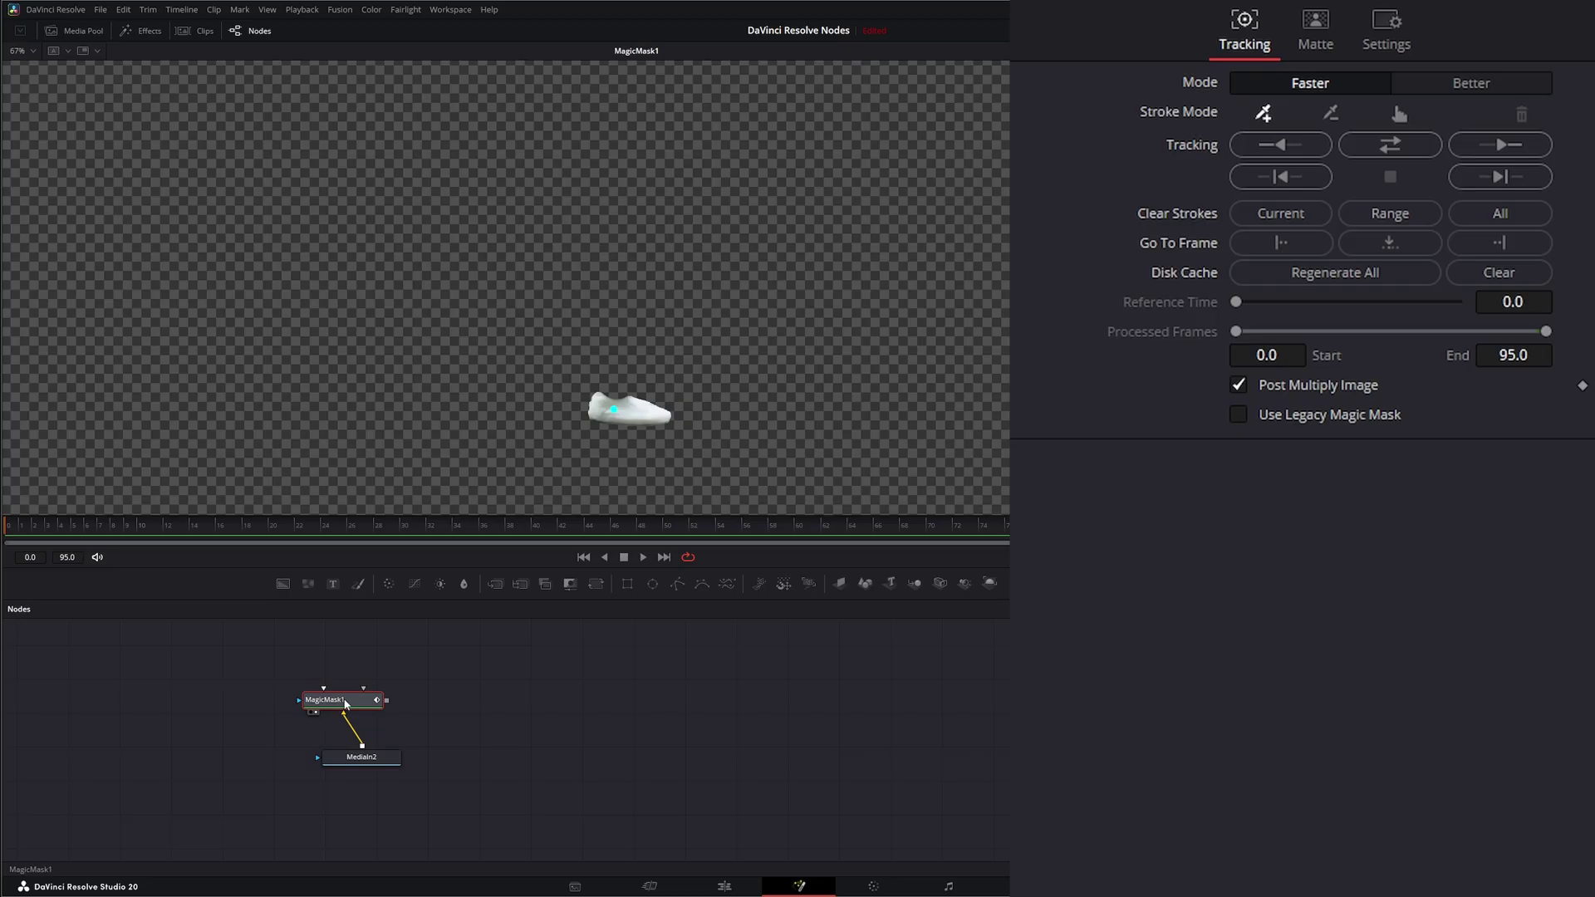
key(F2)
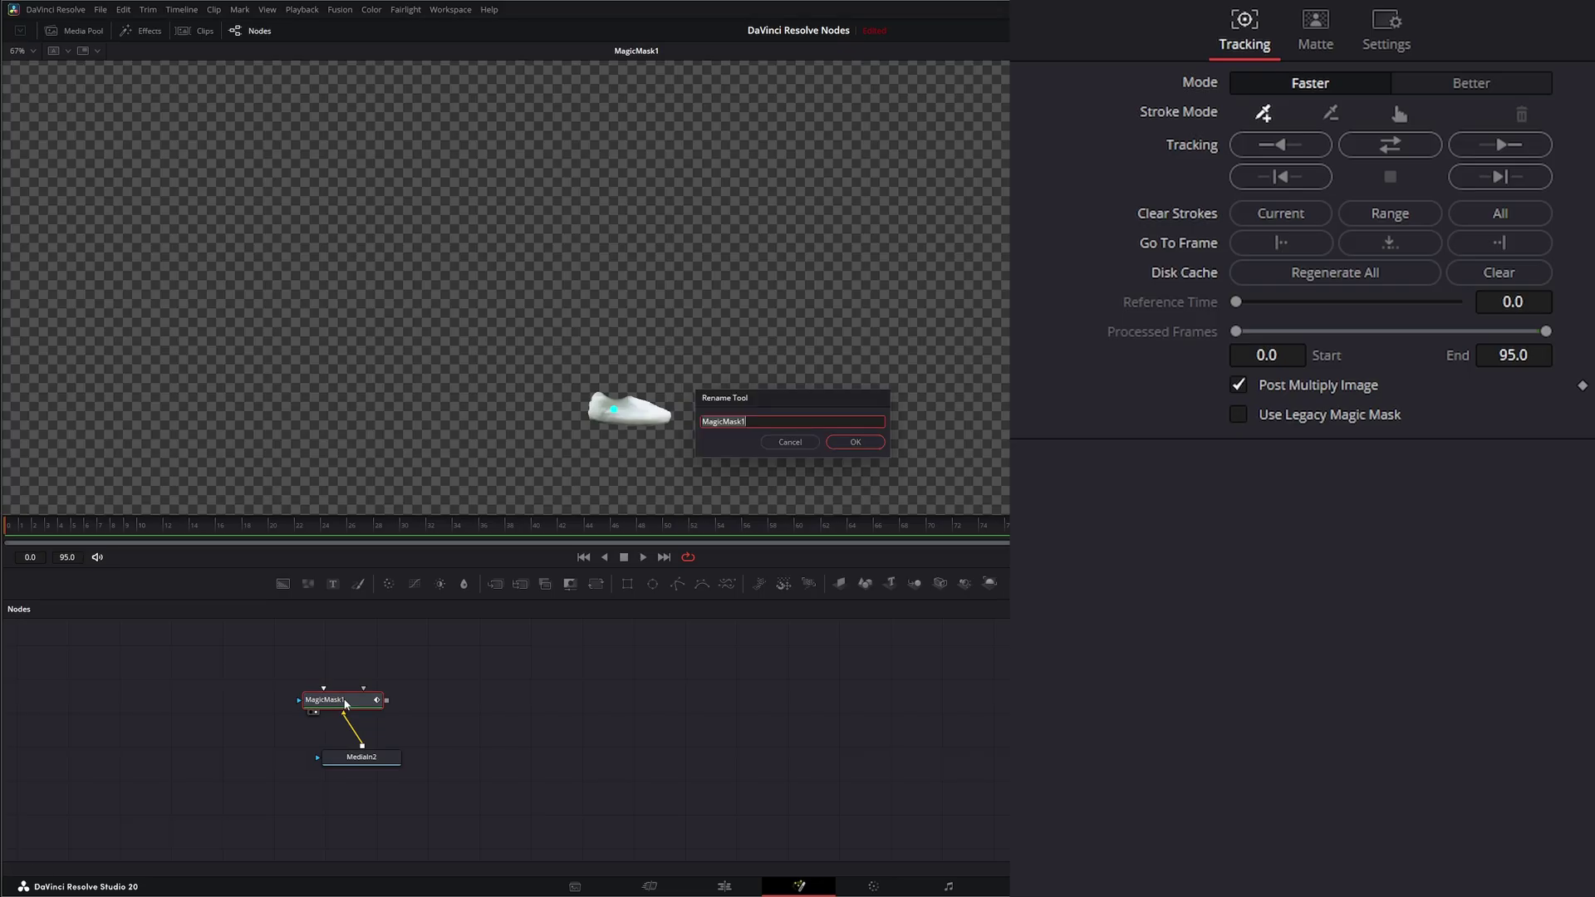
text(MM_ShoeR)
key(Return)
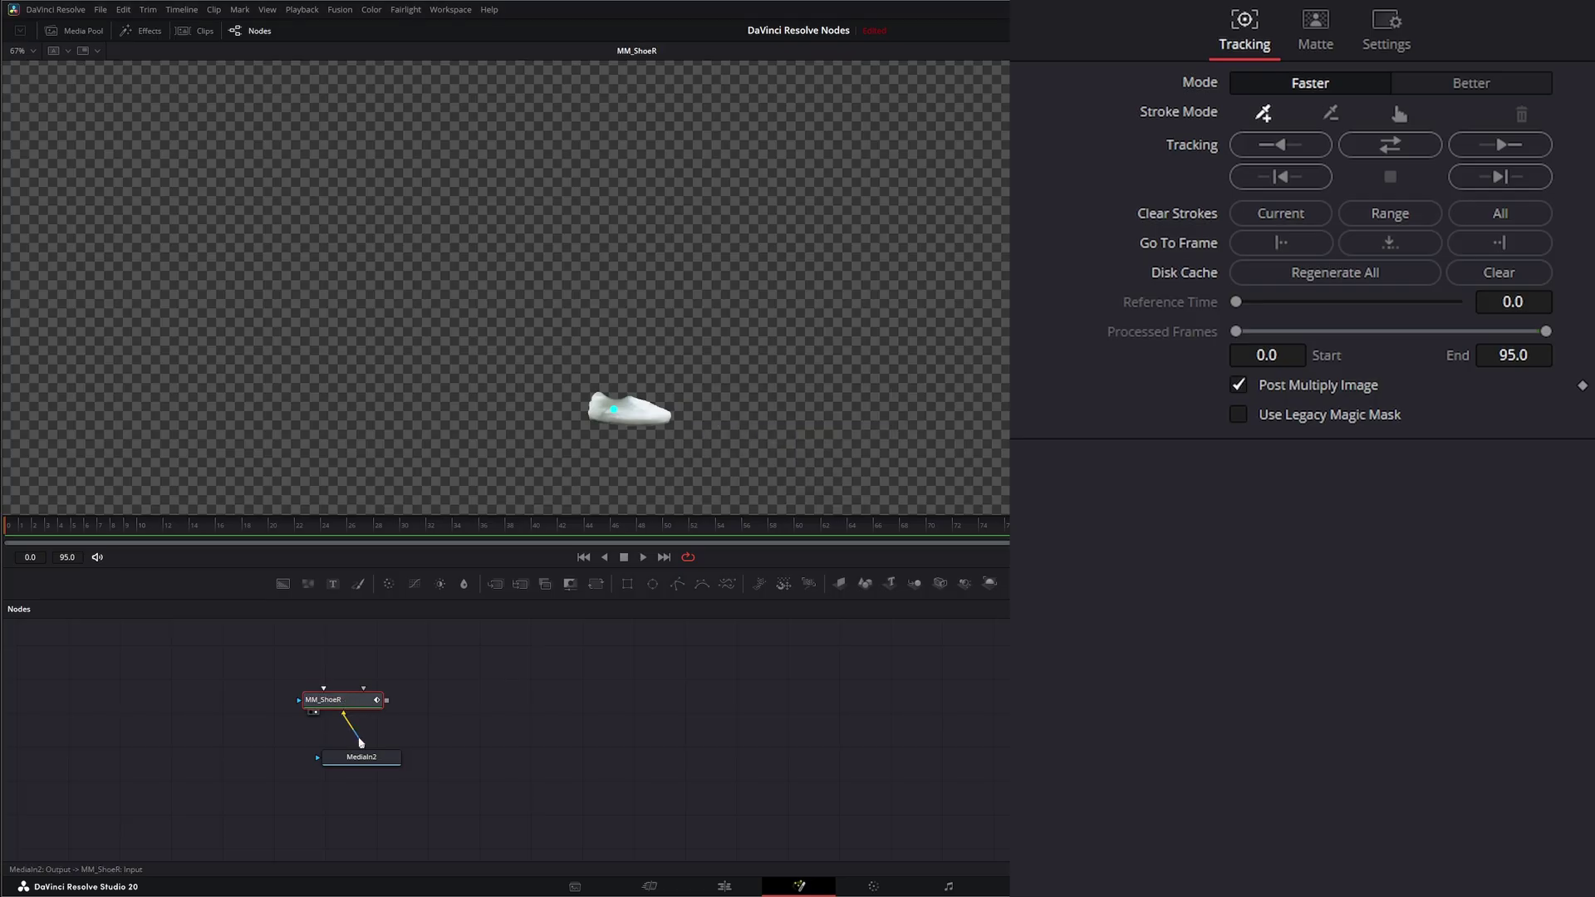
drag(346, 704, 263, 702)
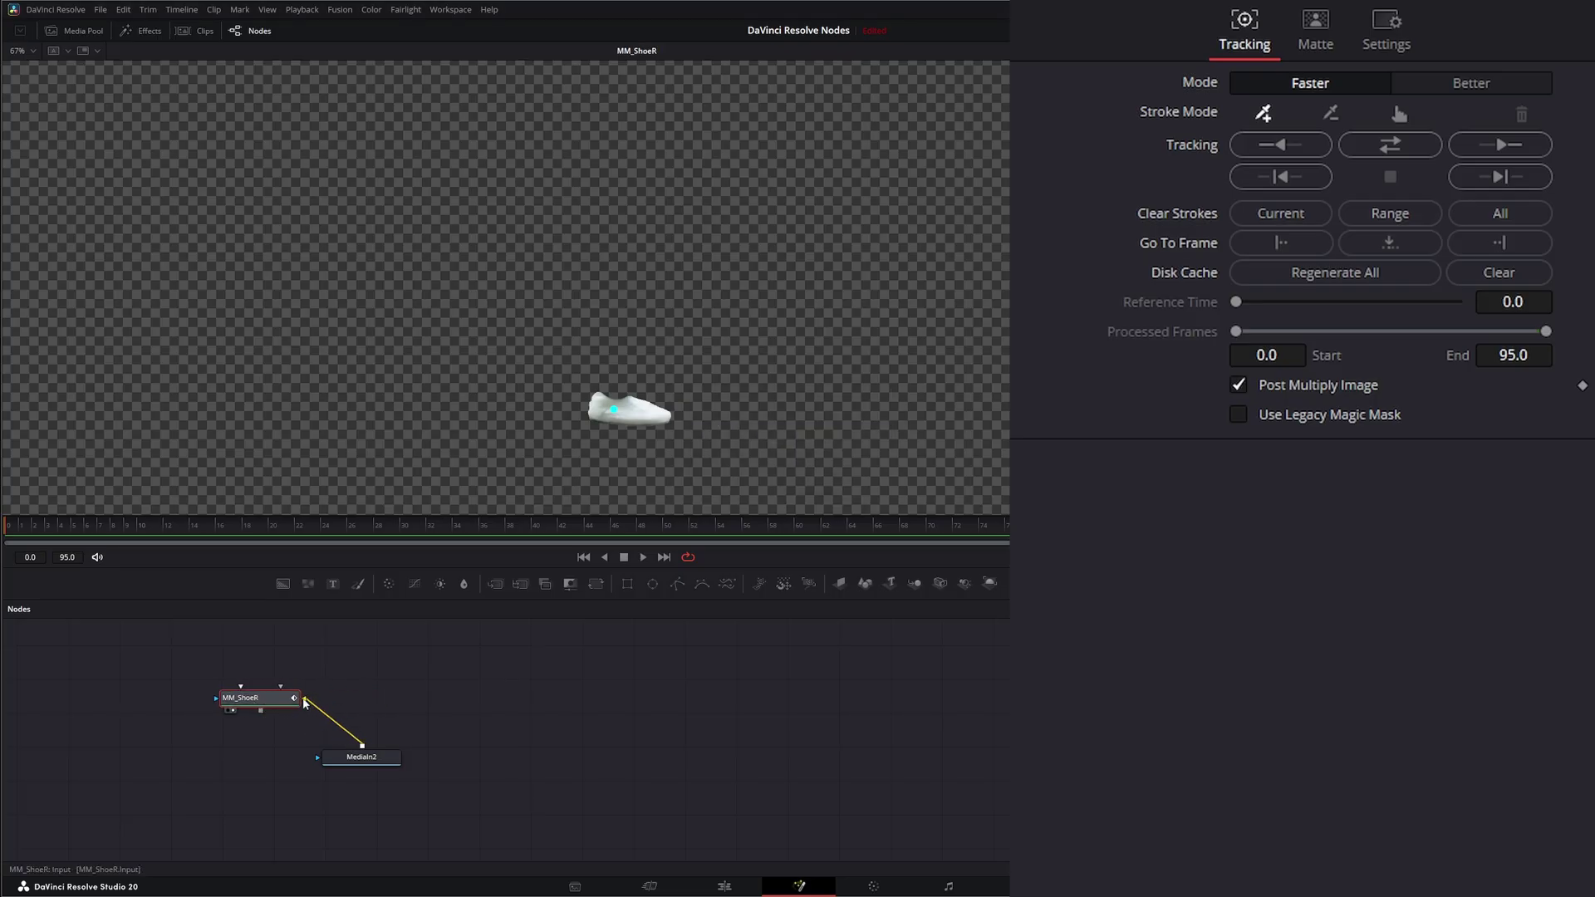
Step: Add a second Magic Mask node to MediaIn2, place it at MediaIn2's upper right and show it in the viewer
click(370, 760)
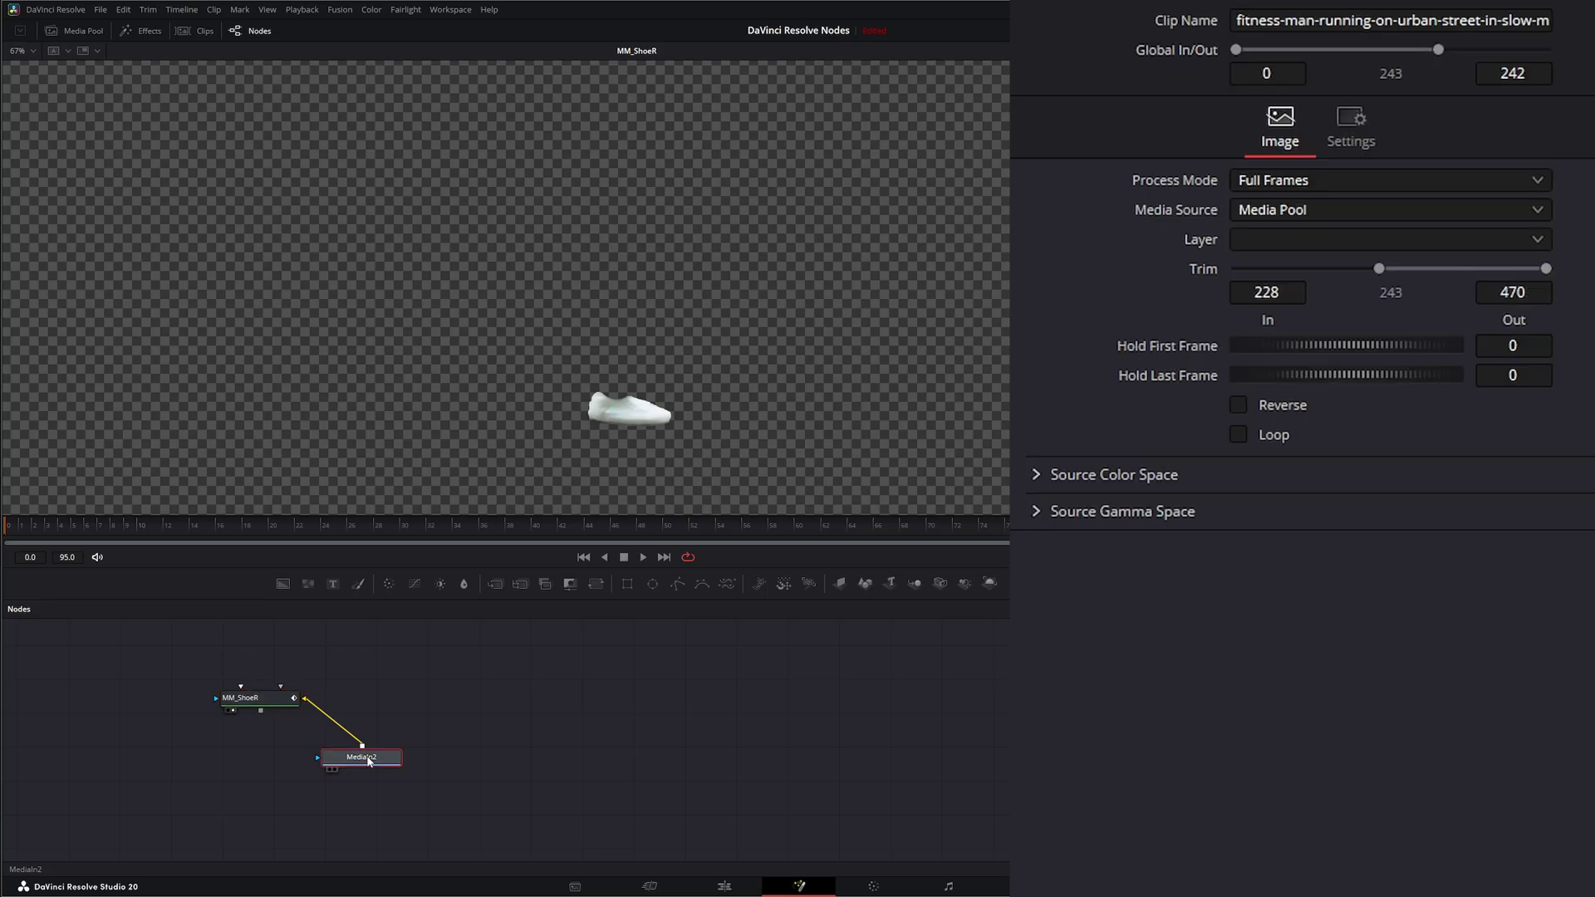
key(shift+space)
text(magi)
key(Return)
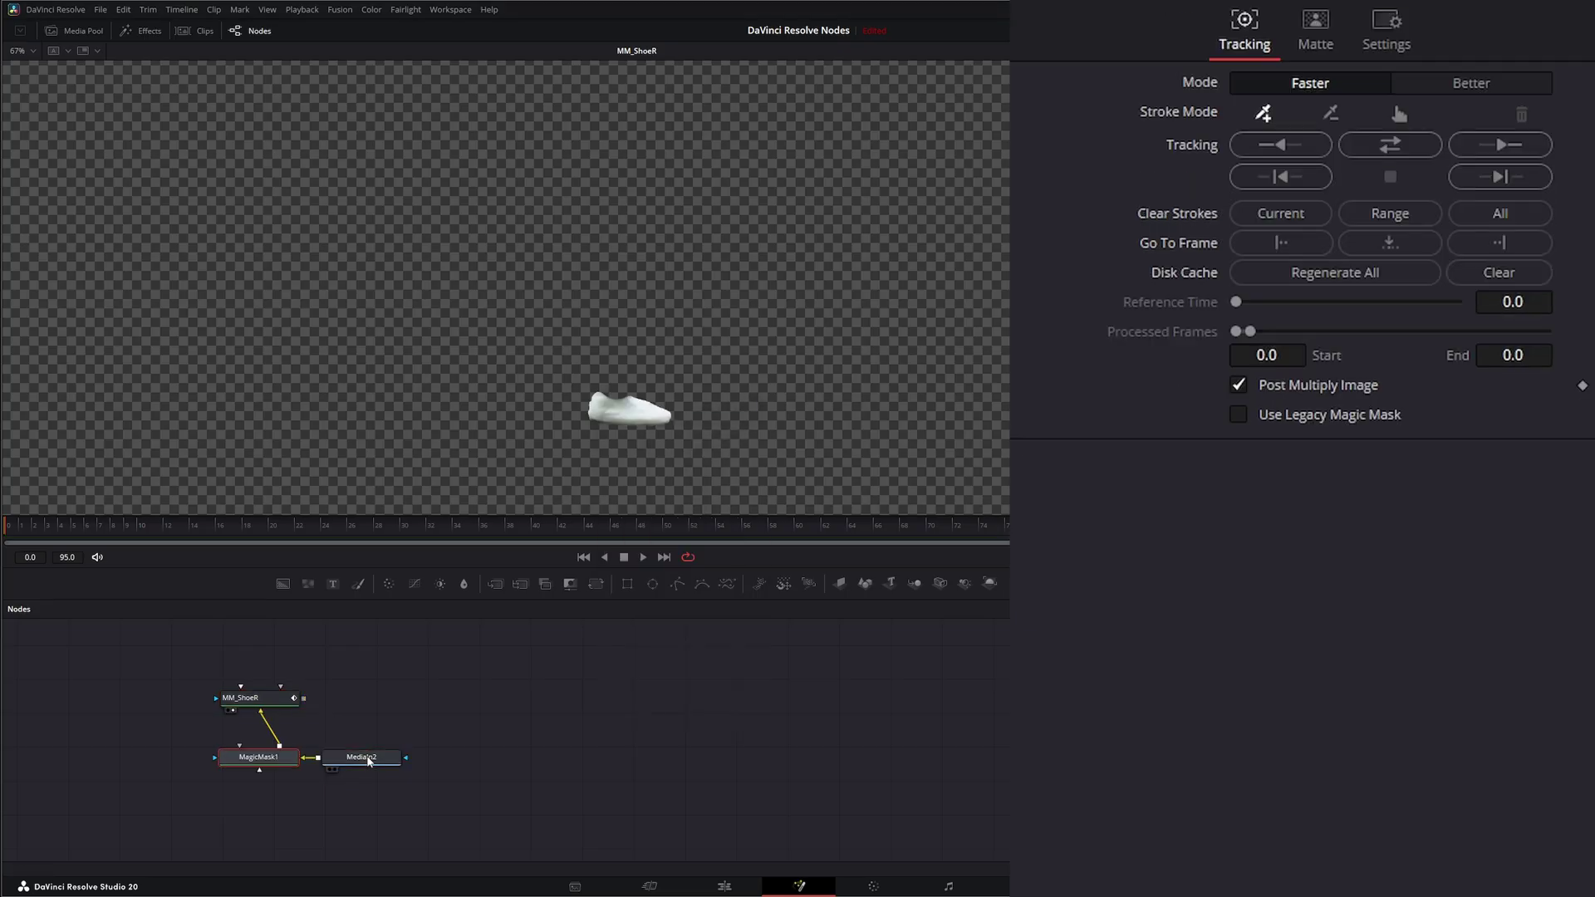
drag(249, 764, 410, 702)
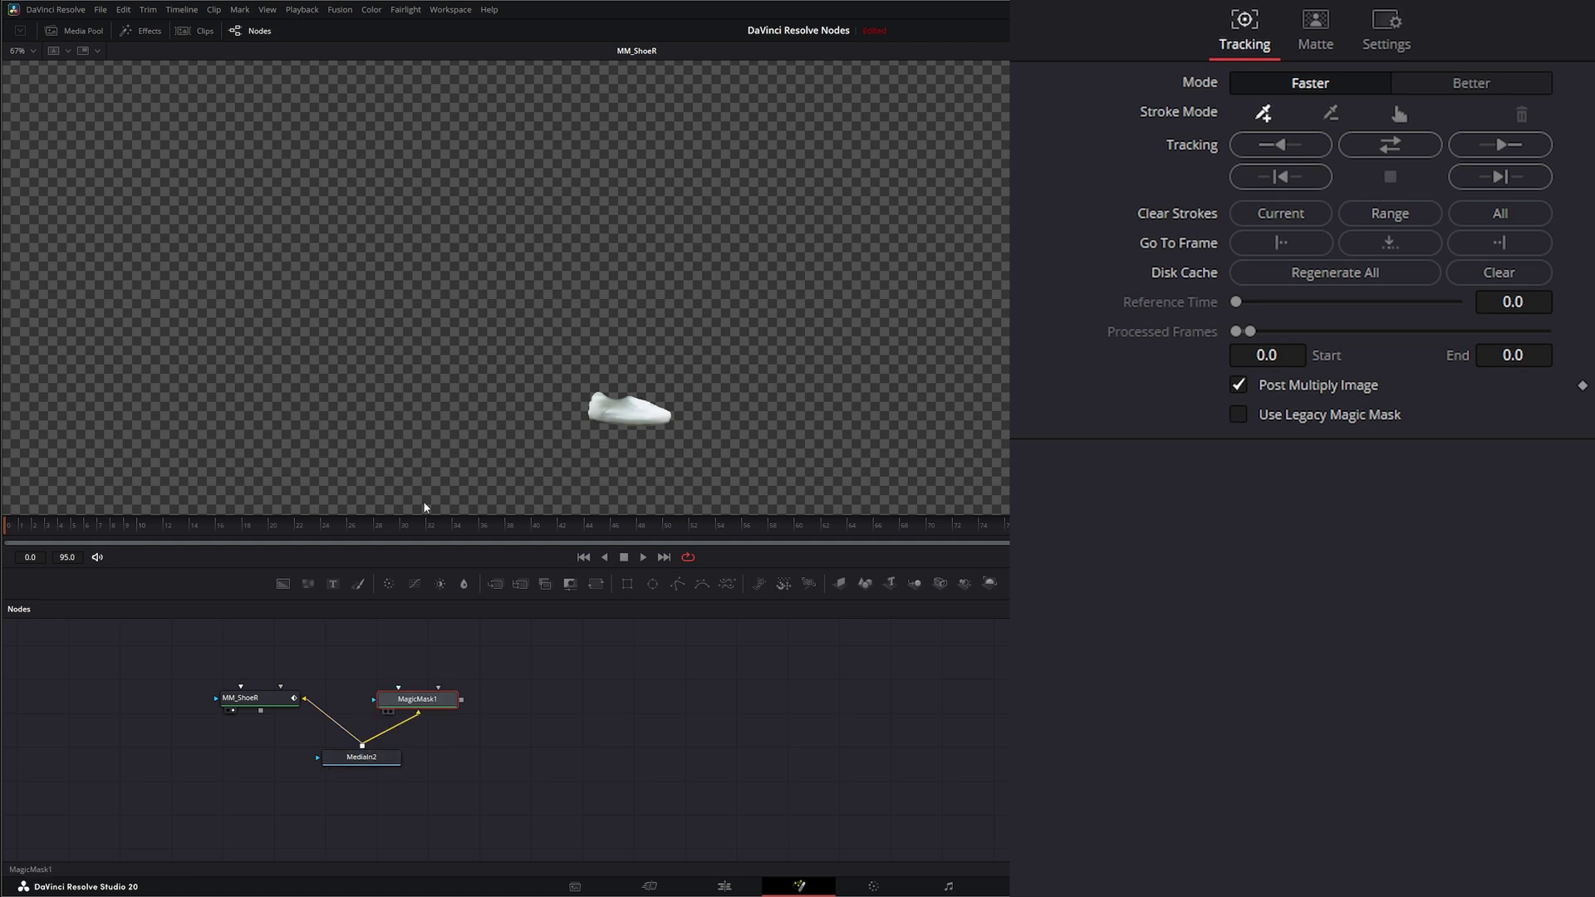
key(1)
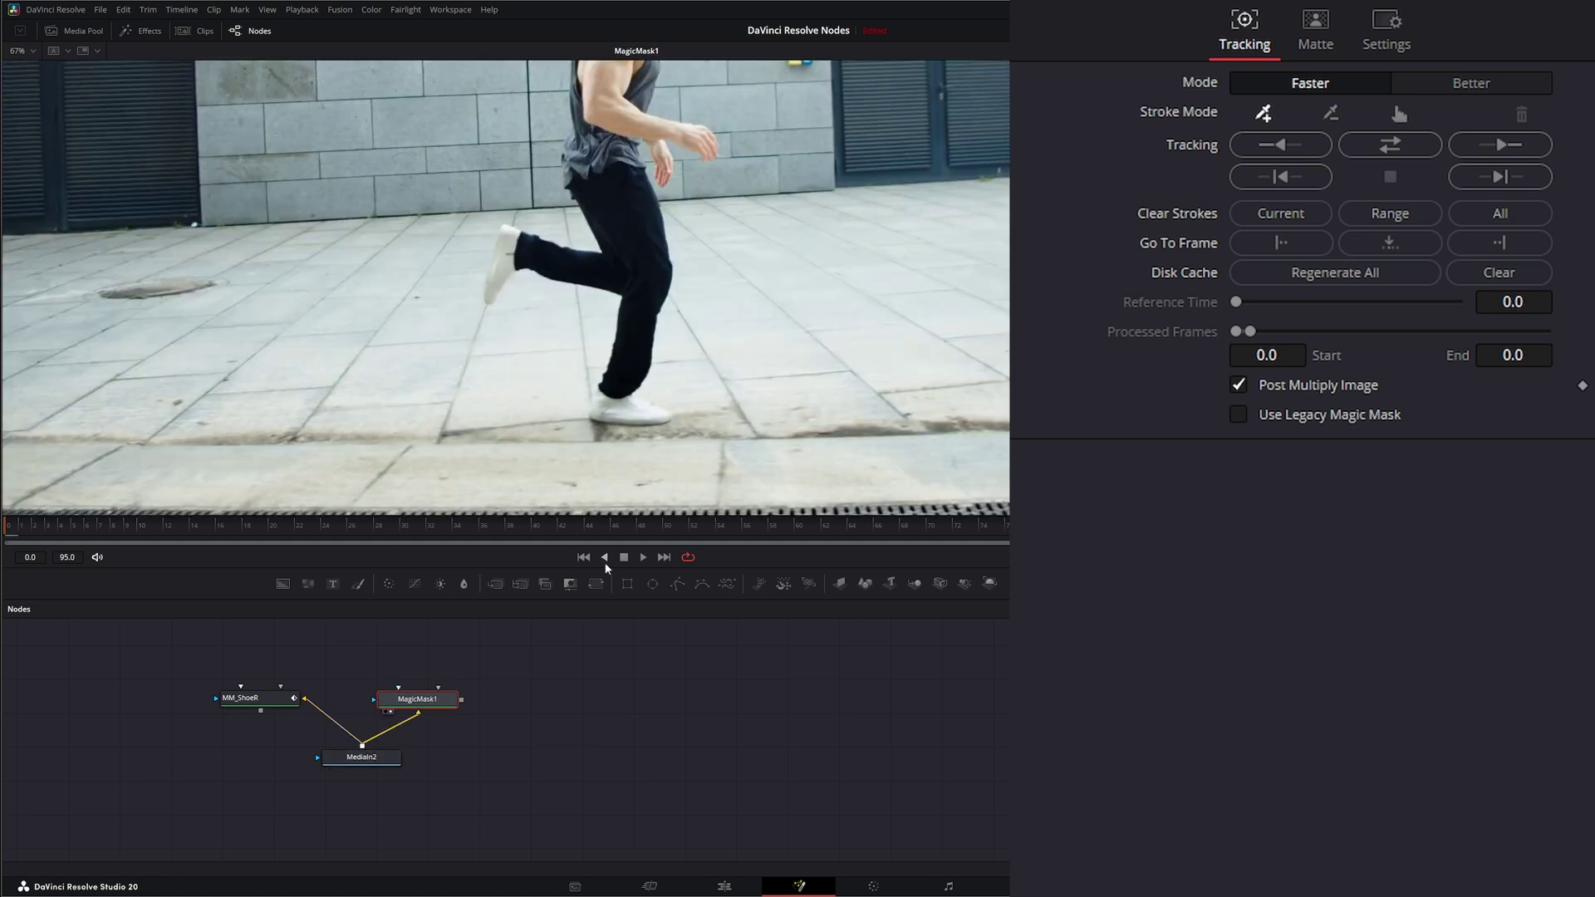
Step: Mark the runner's raised rear shoe at frame 0, track it forward and play back the tracked mask
click(508, 248)
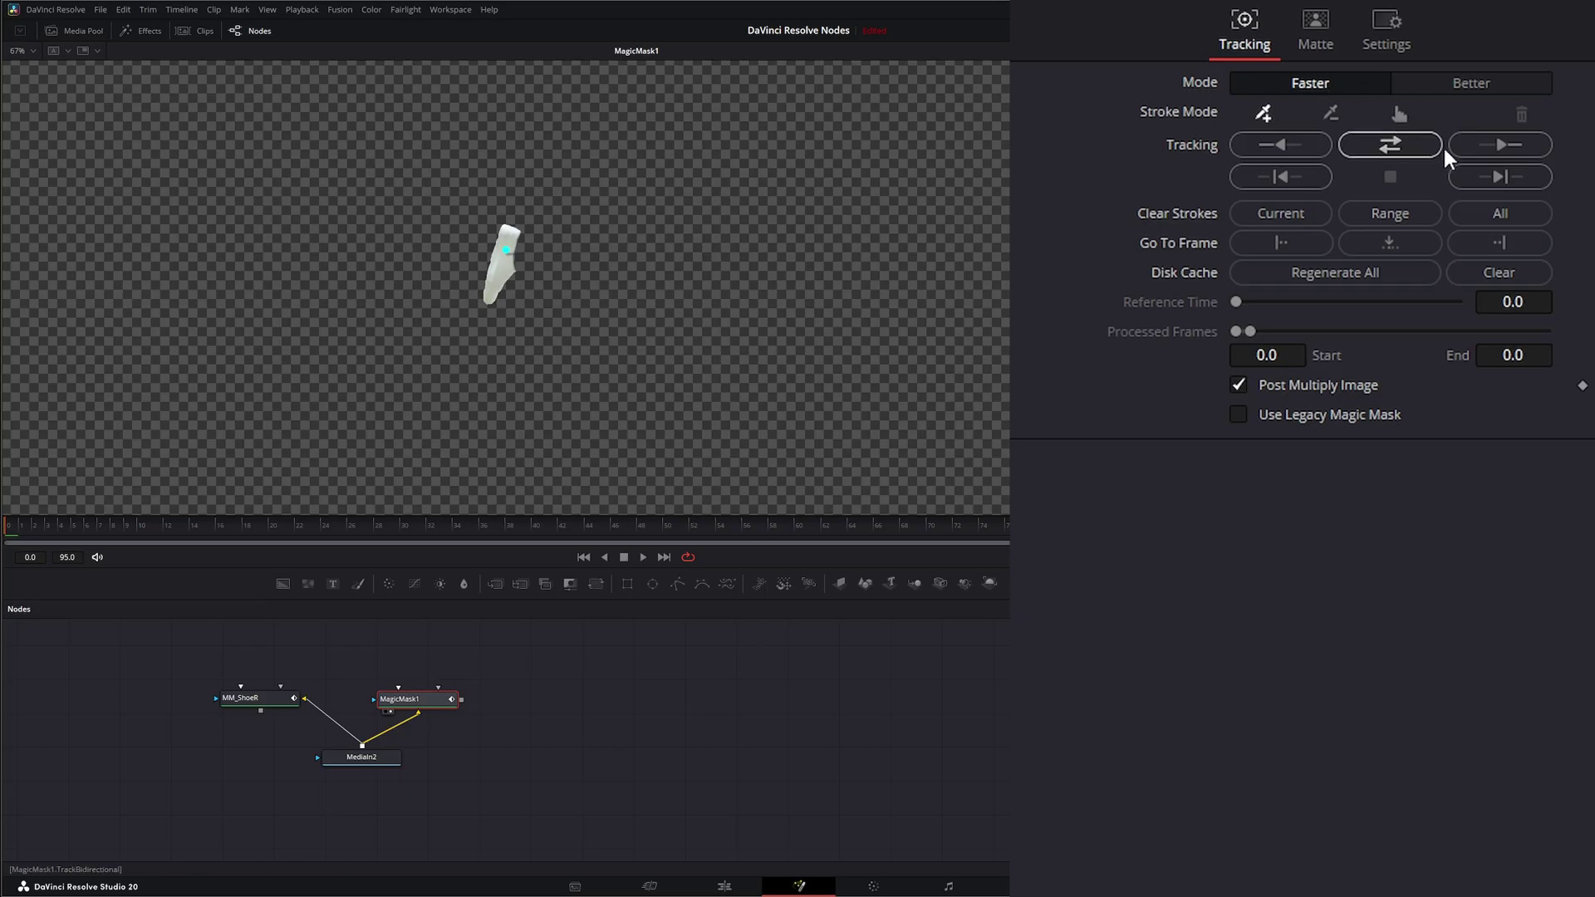
click(1508, 145)
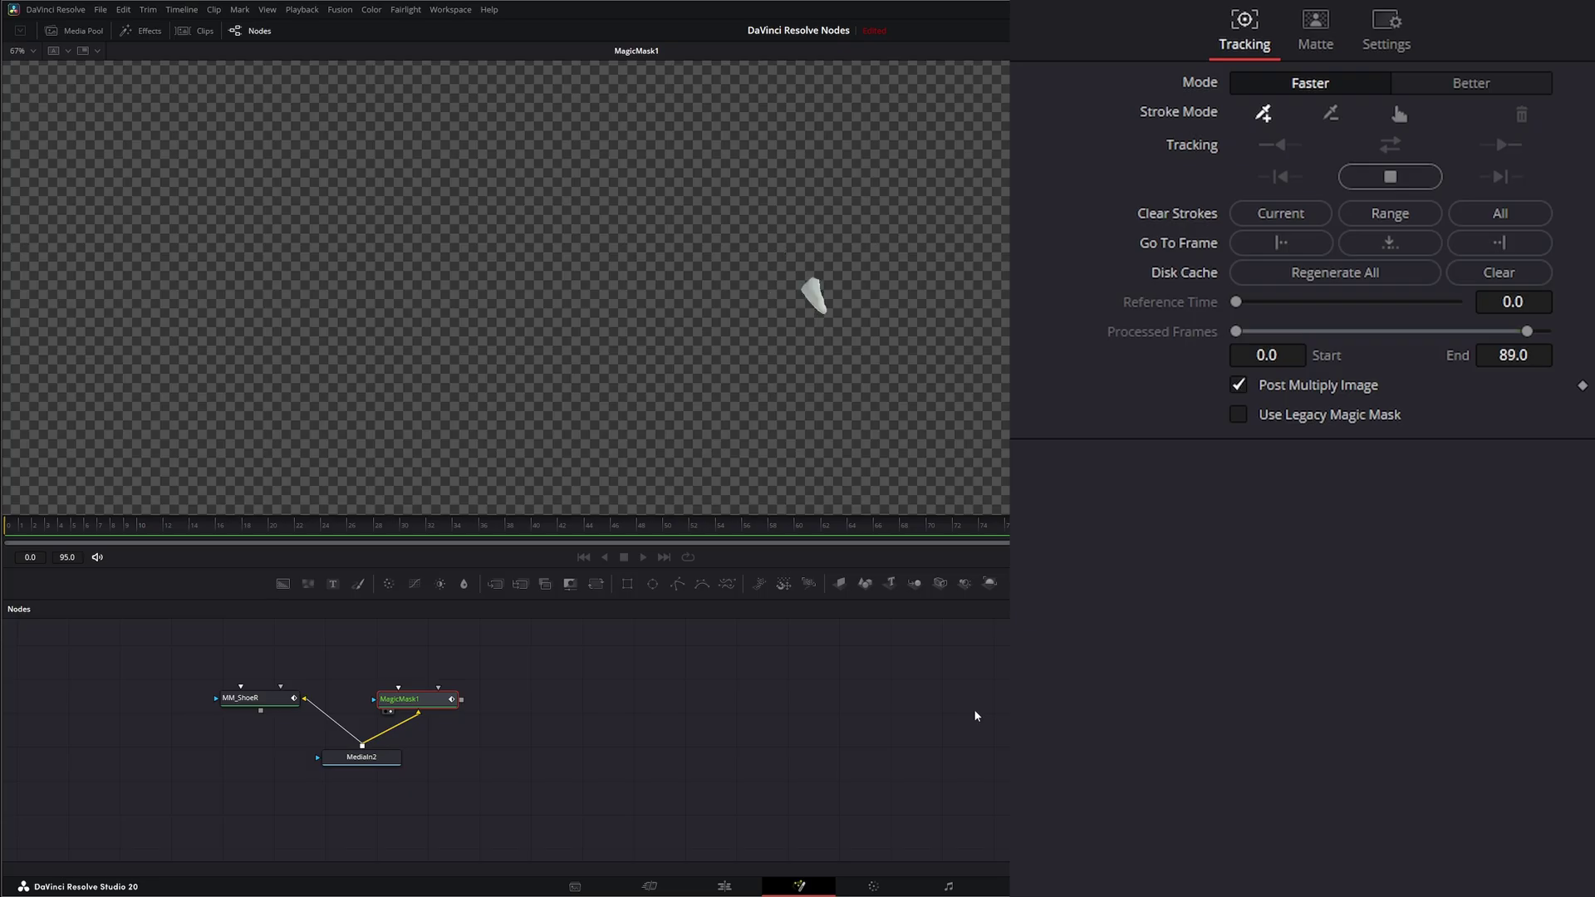
key(space)
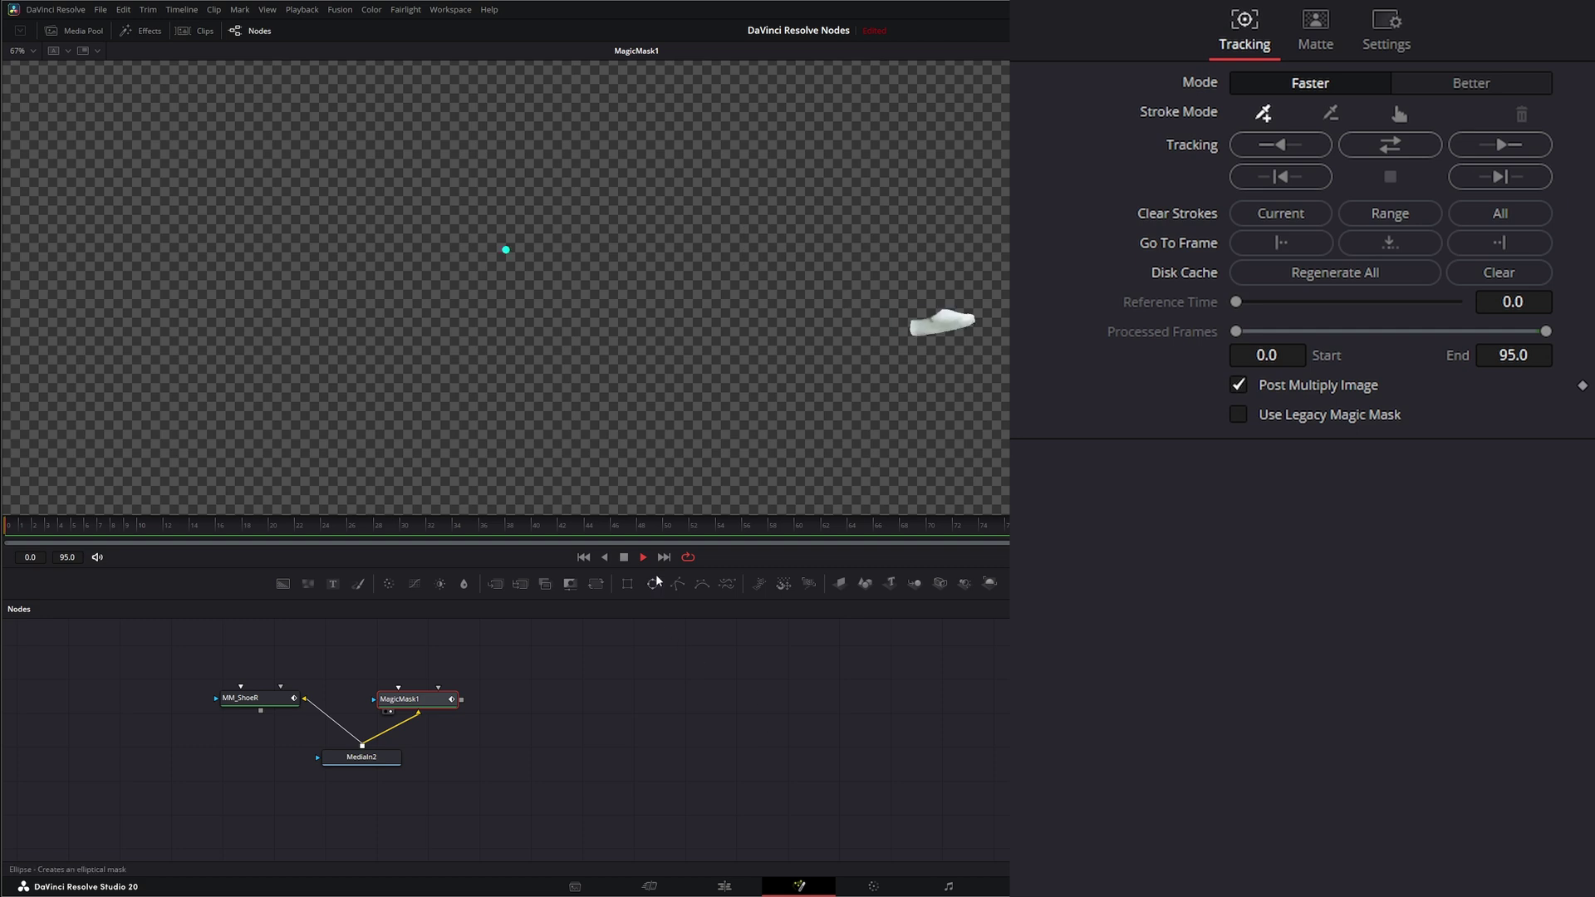
click(626, 558)
click(584, 561)
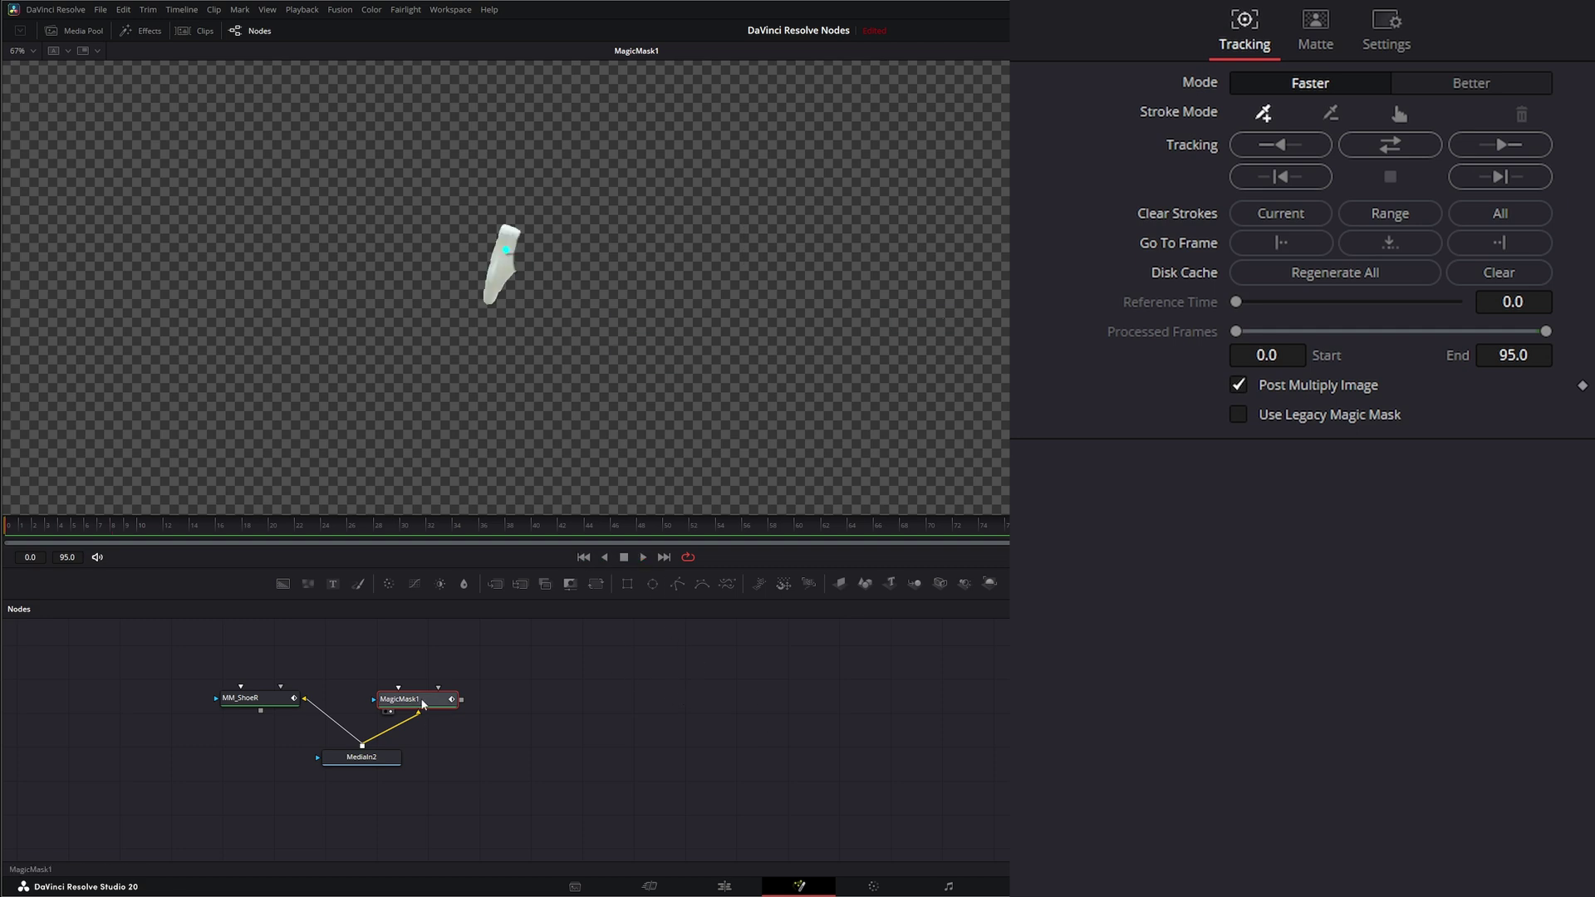
Step: Rename the second Magic Mask node to MM_ShoeL
key(F2)
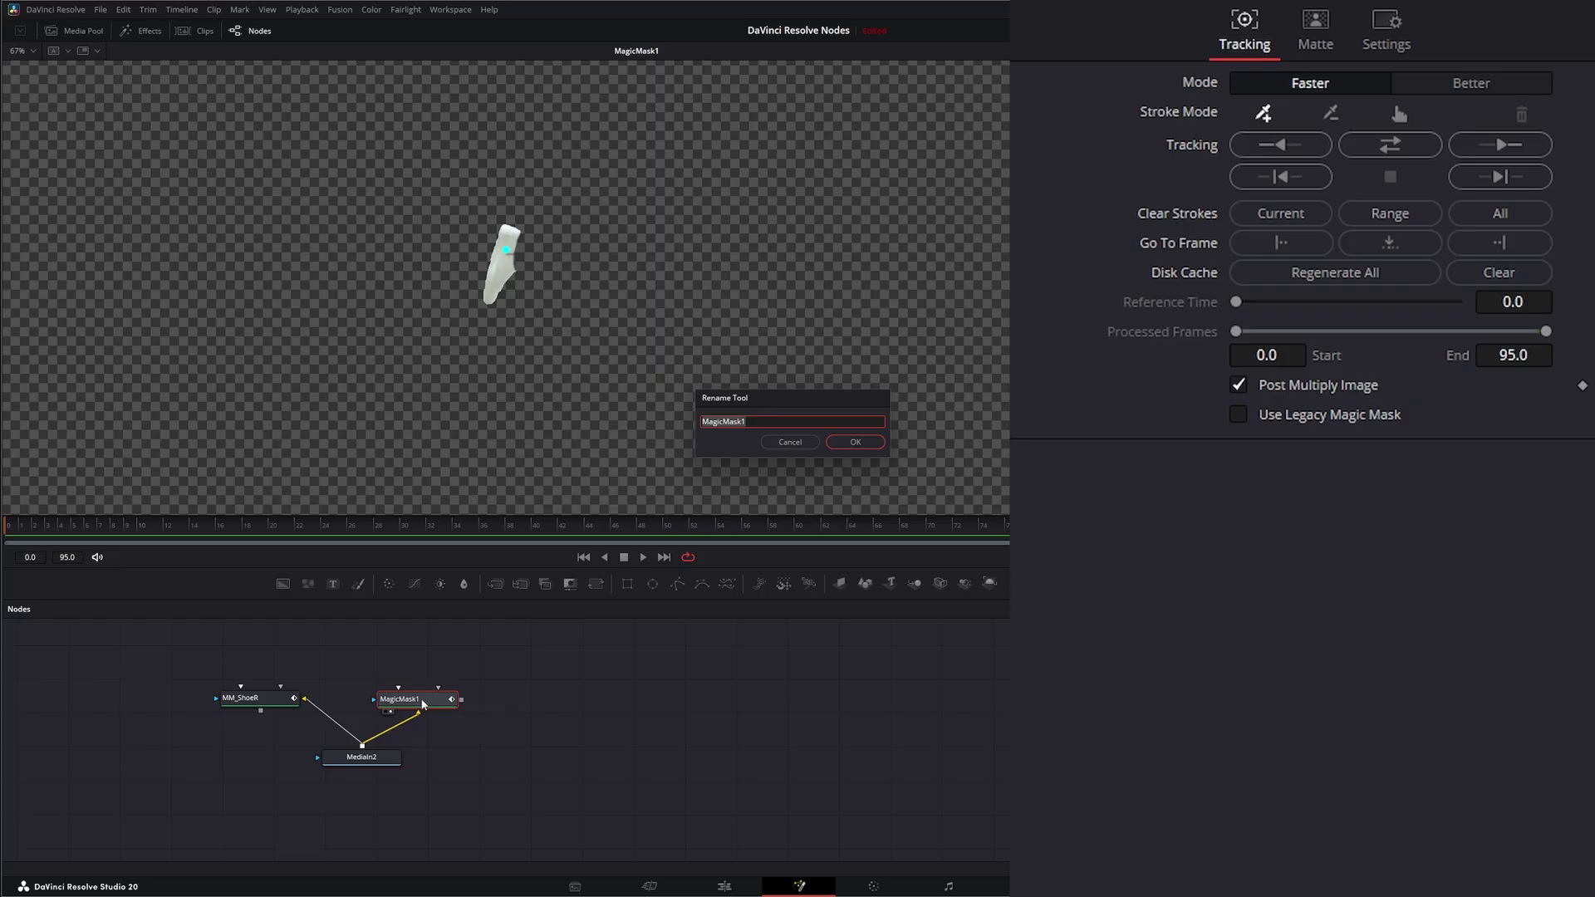
text(MM_ShoeL)
key(Return)
Step: Stack MM_ShoeR above MM_ShoeL, both directly above the MediaIn2 node
drag(272, 699, 341, 645)
drag(430, 699, 341, 688)
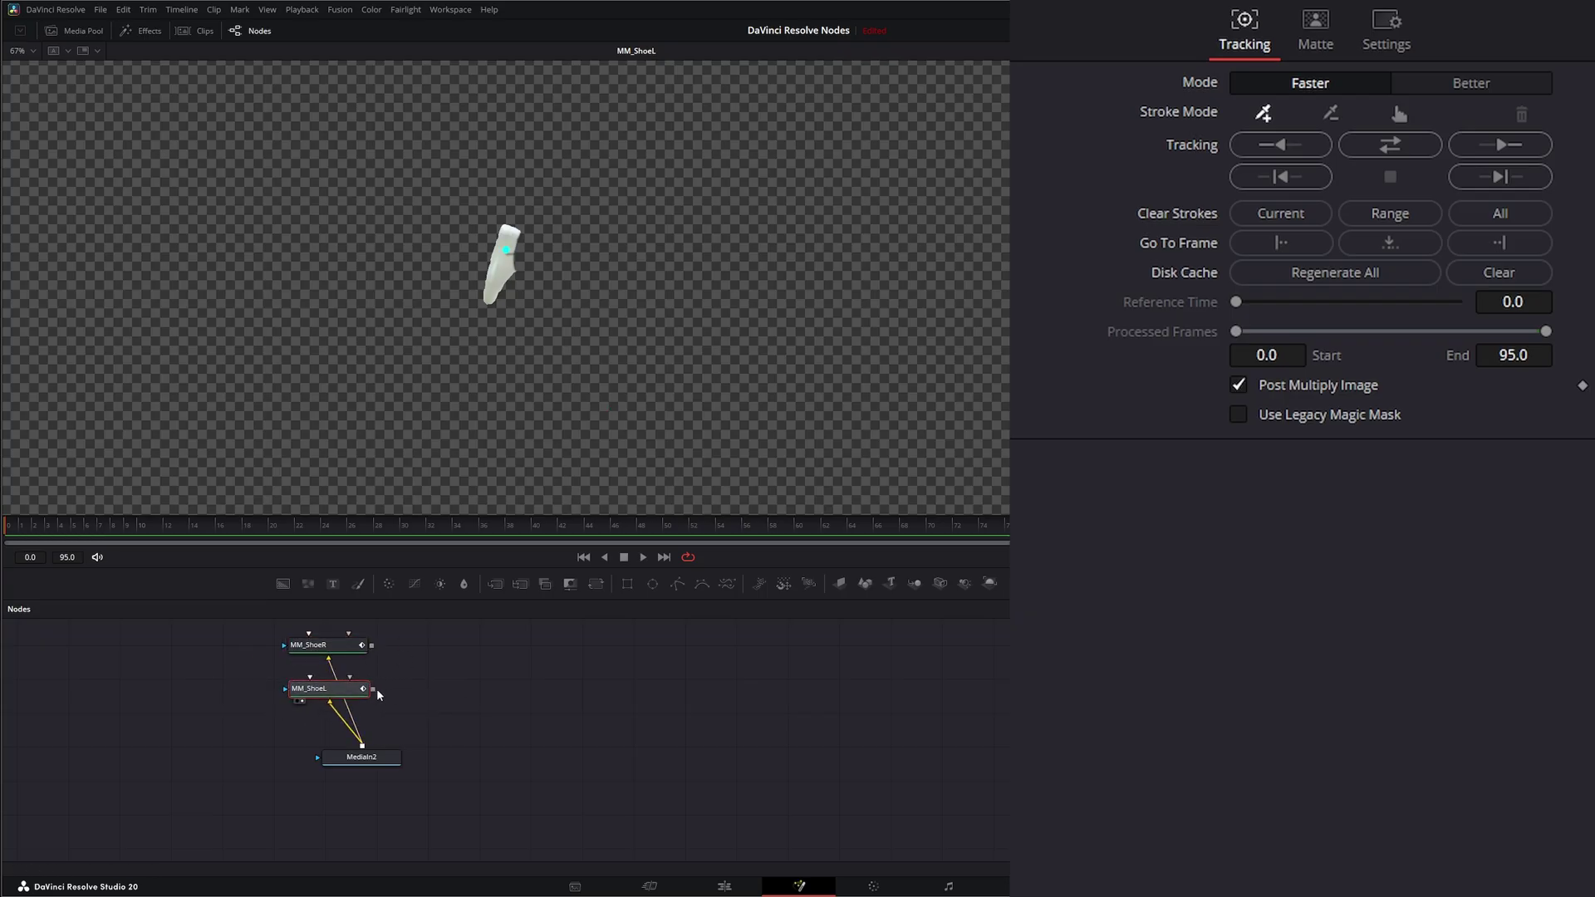
drag(348, 695, 357, 700)
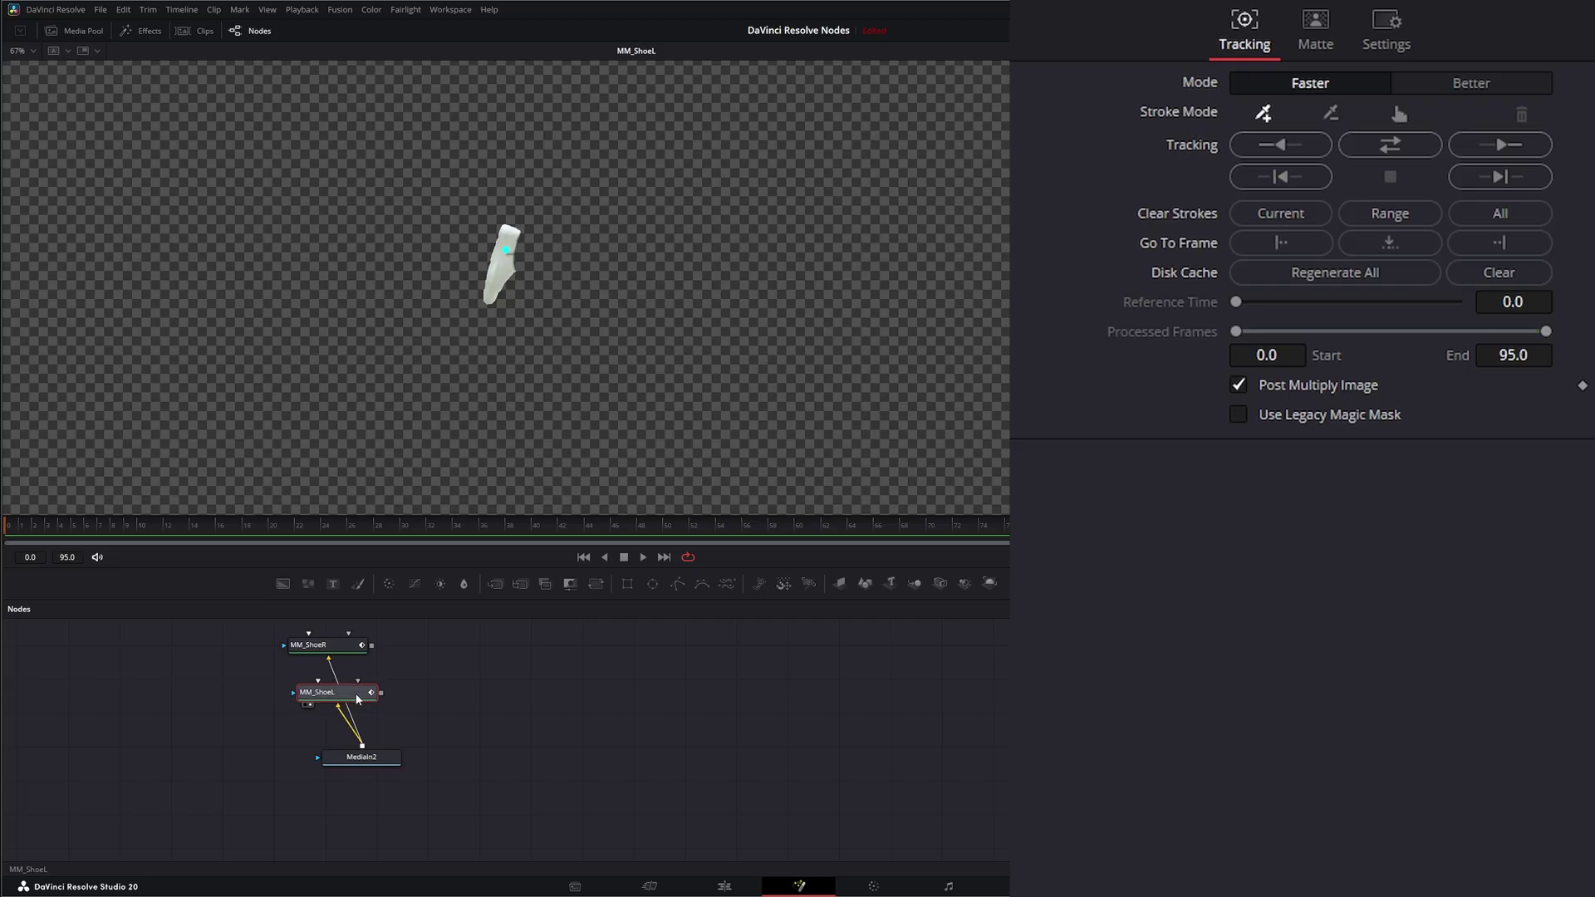
click(636, 727)
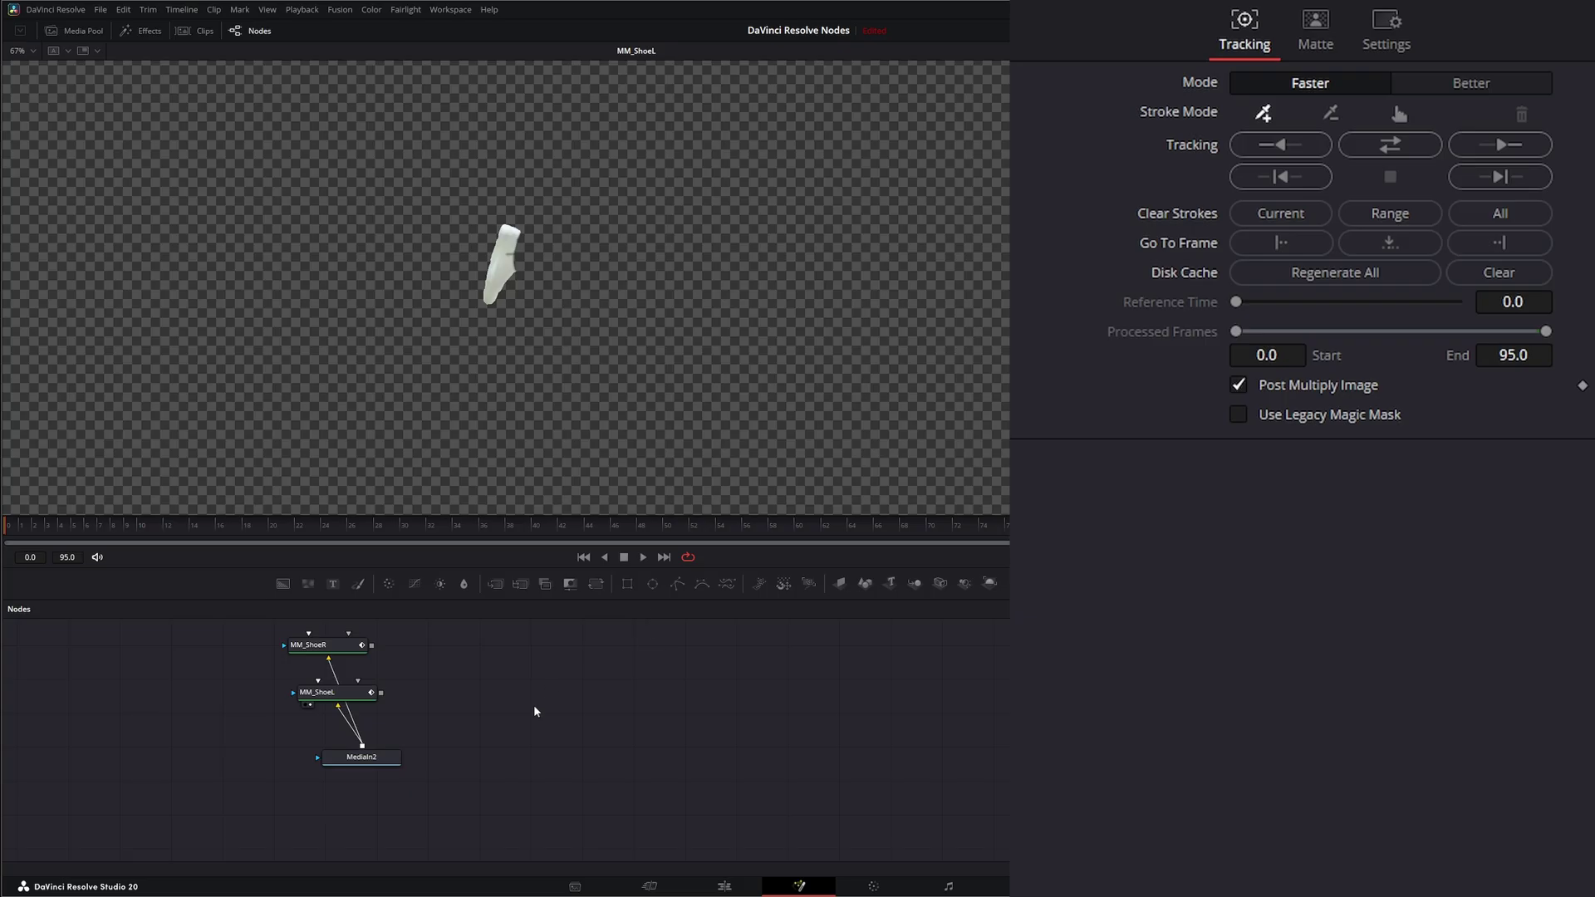
click(383, 711)
mouse_move(383, 712)
mouse_down()
mouse_move(405, 713)
mouse_move(388, 711)
mouse_up()
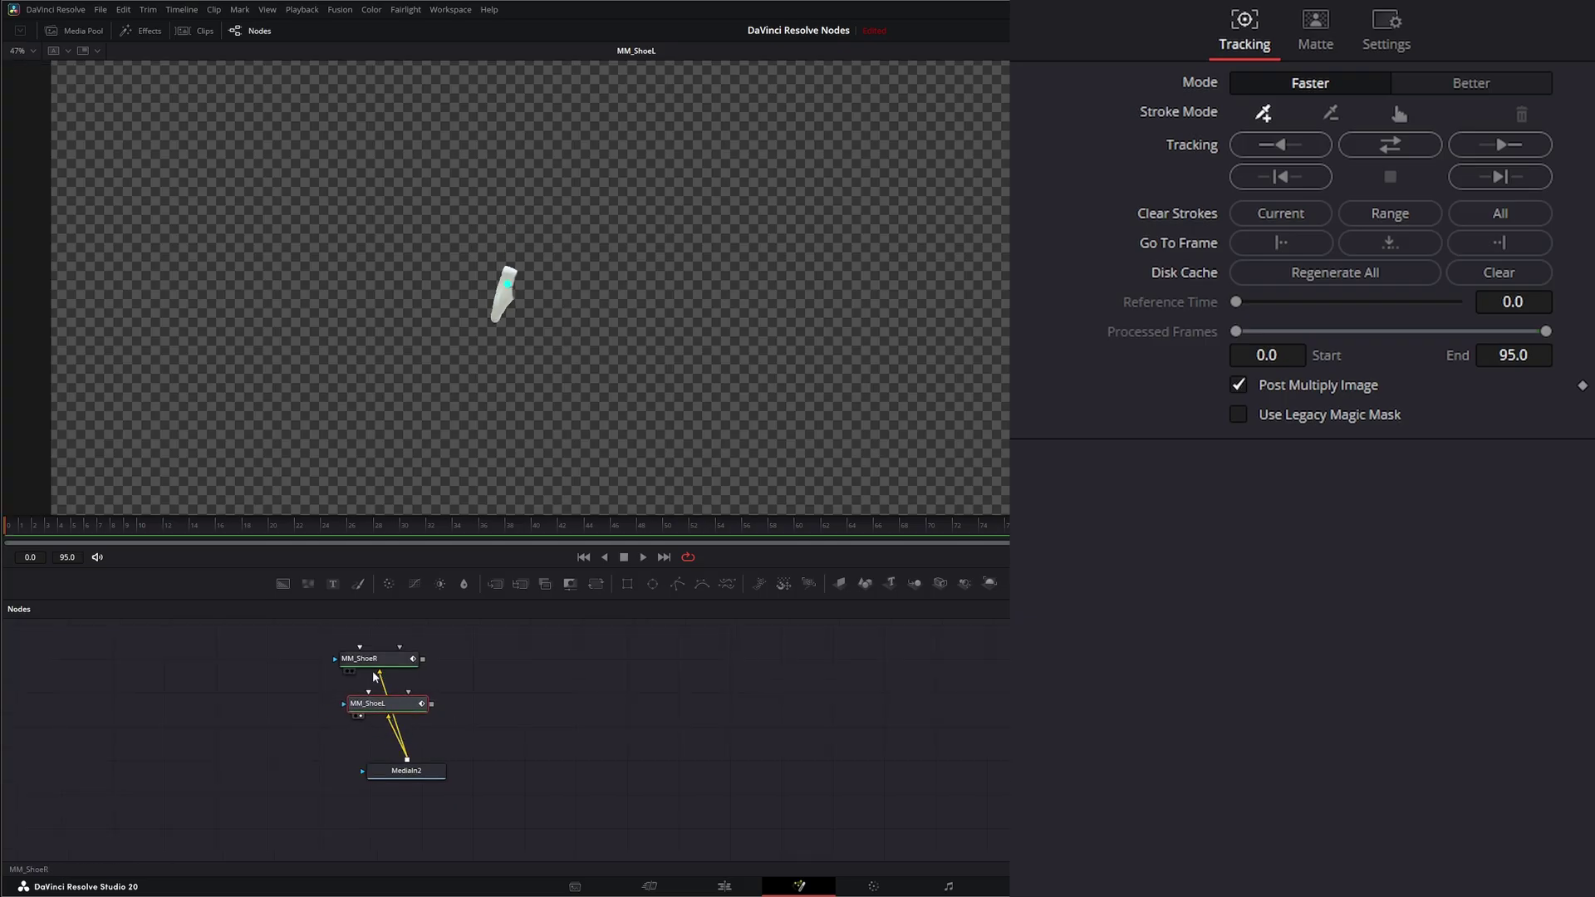
Step: Add an unconnected Bitmap node beside the two shoe Magic Mask nodes
click(482, 694)
key(shift+space)
text(matt)
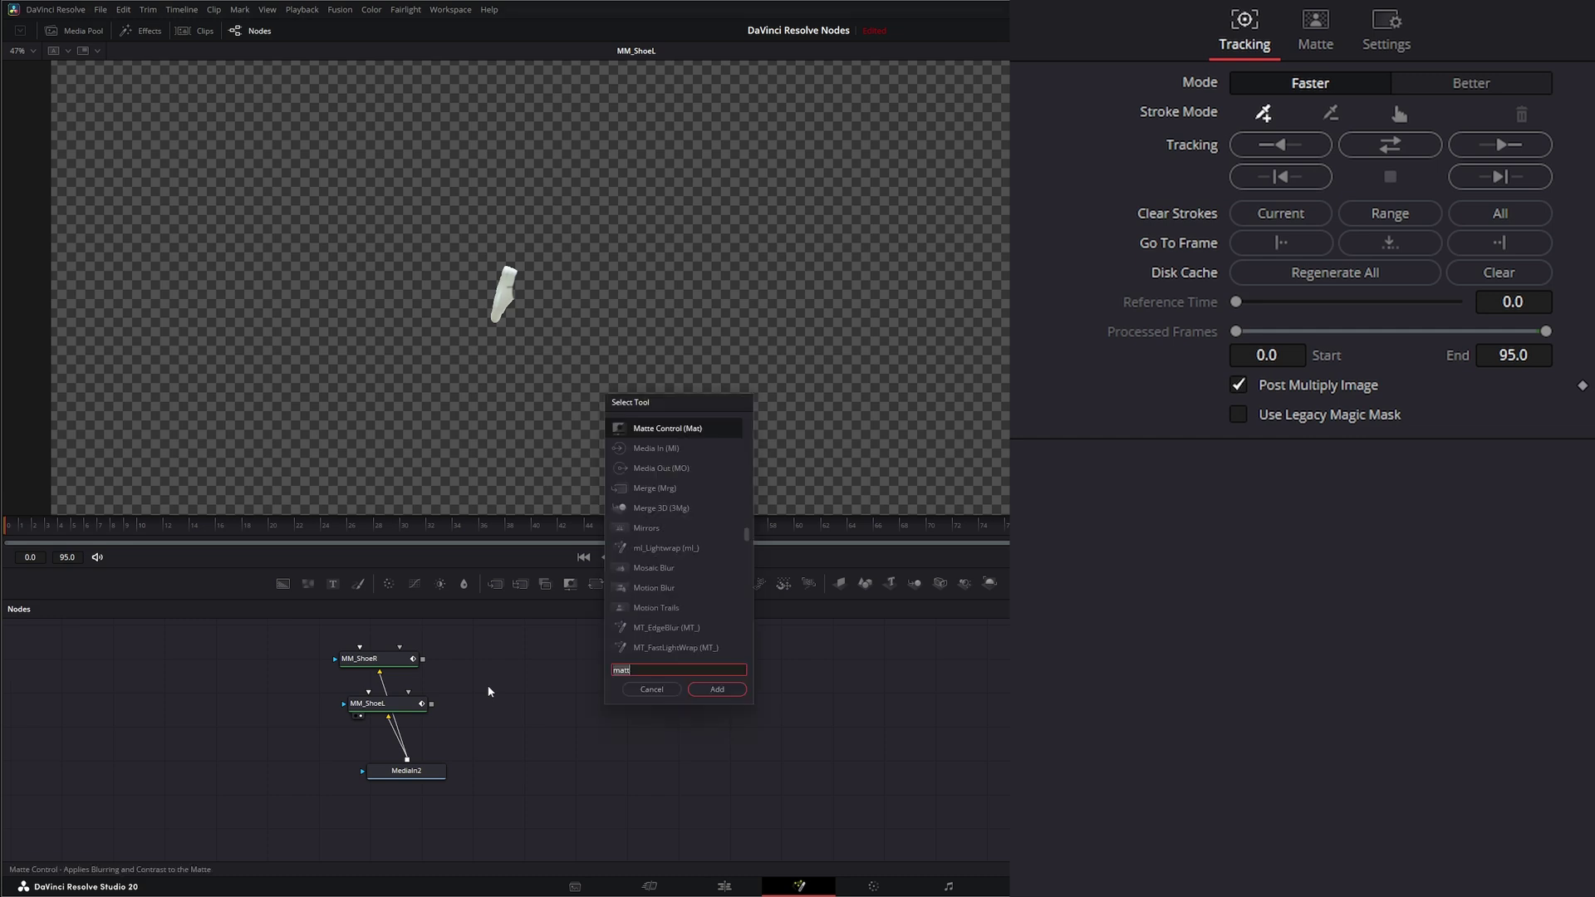
key(BackSpace)
key(BackSpace)
key(BackSpace)
key(BackSpace)
text(bitmap)
key(Return)
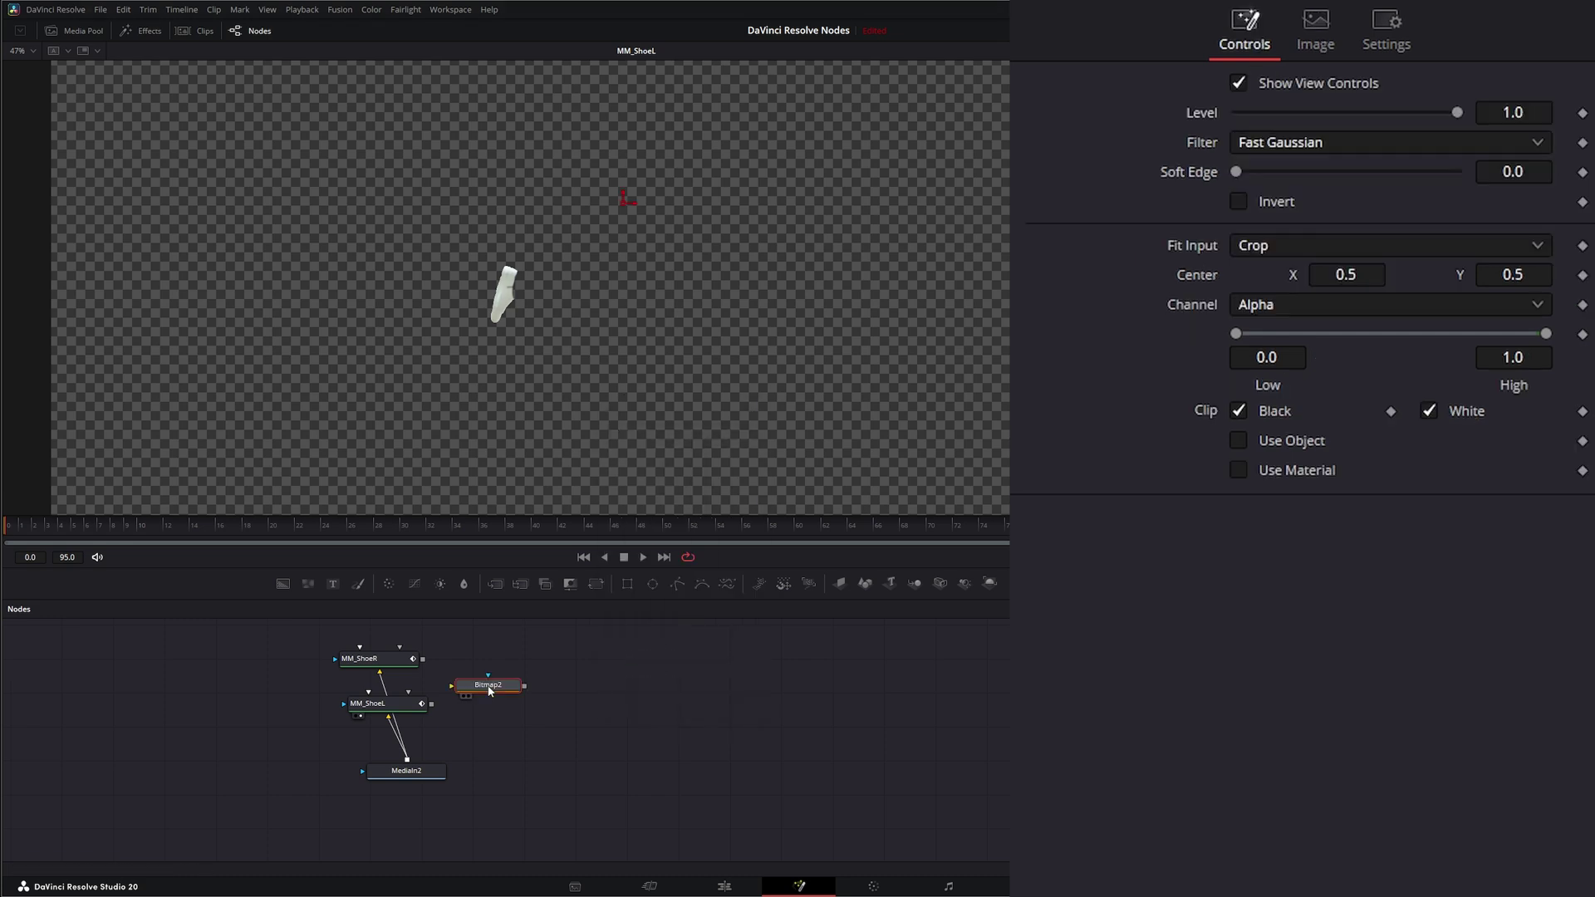
Step: Duplicate the Bitmap node and place one copy beside MM_ShoeR and the other beside MM_ShoeL
key(ctrl+c)
key(ctrl+v)
drag(484, 688, 494, 661)
drag(569, 708, 506, 709)
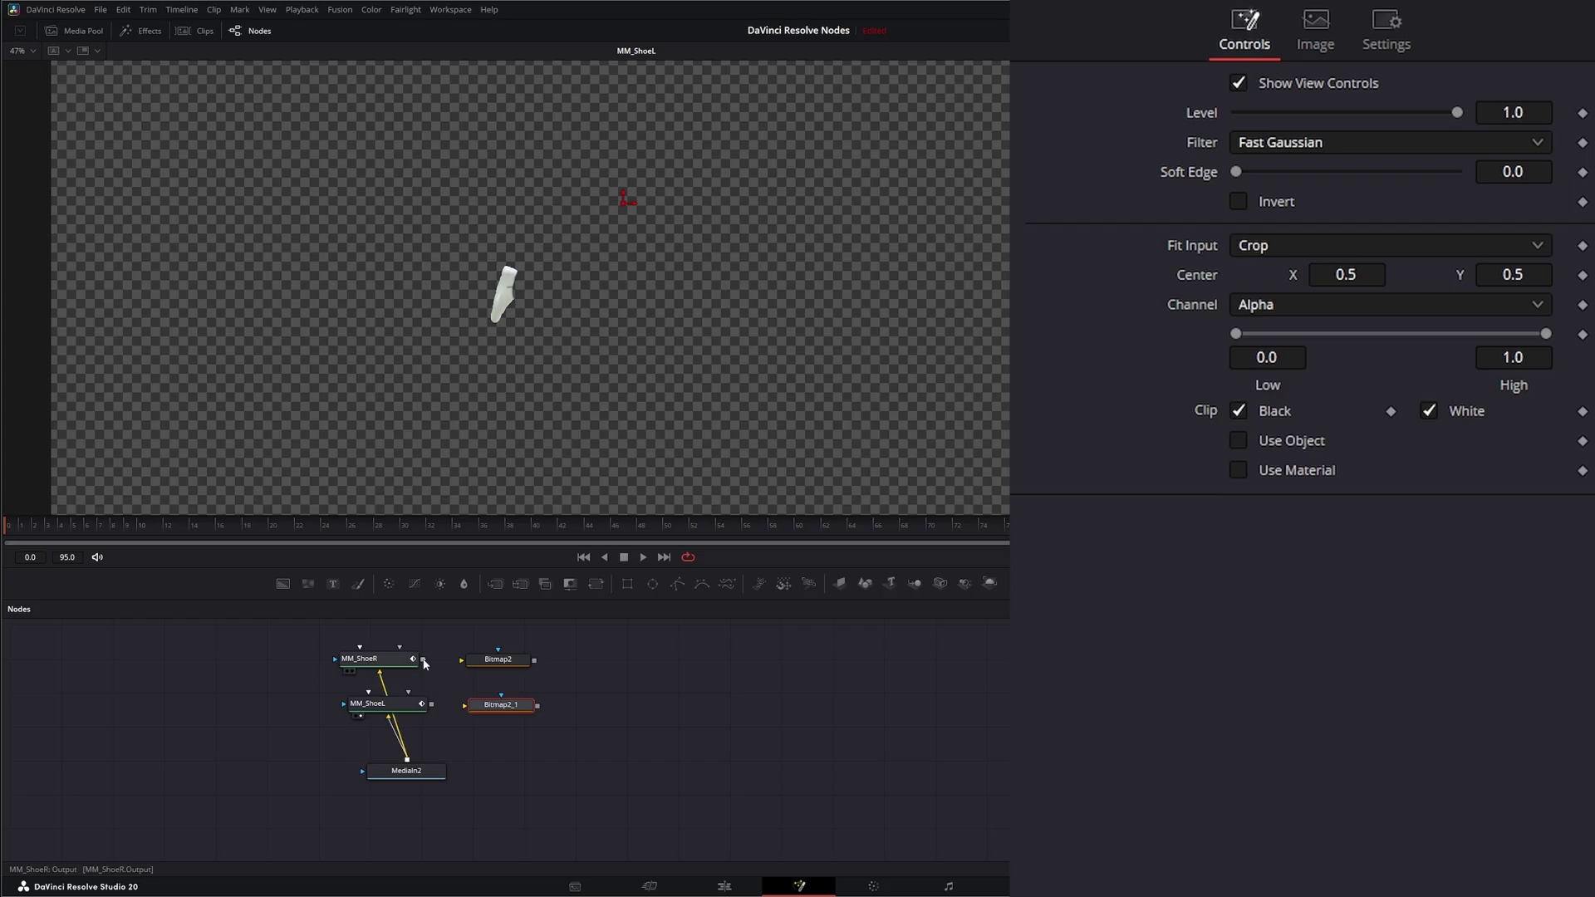
Step: Connect MM_ShoeR to Bitmap2 and MM_ShoeL to Bitmap2_1, and show each Bitmap in the viewer
drag(422, 659, 464, 704)
key(1)
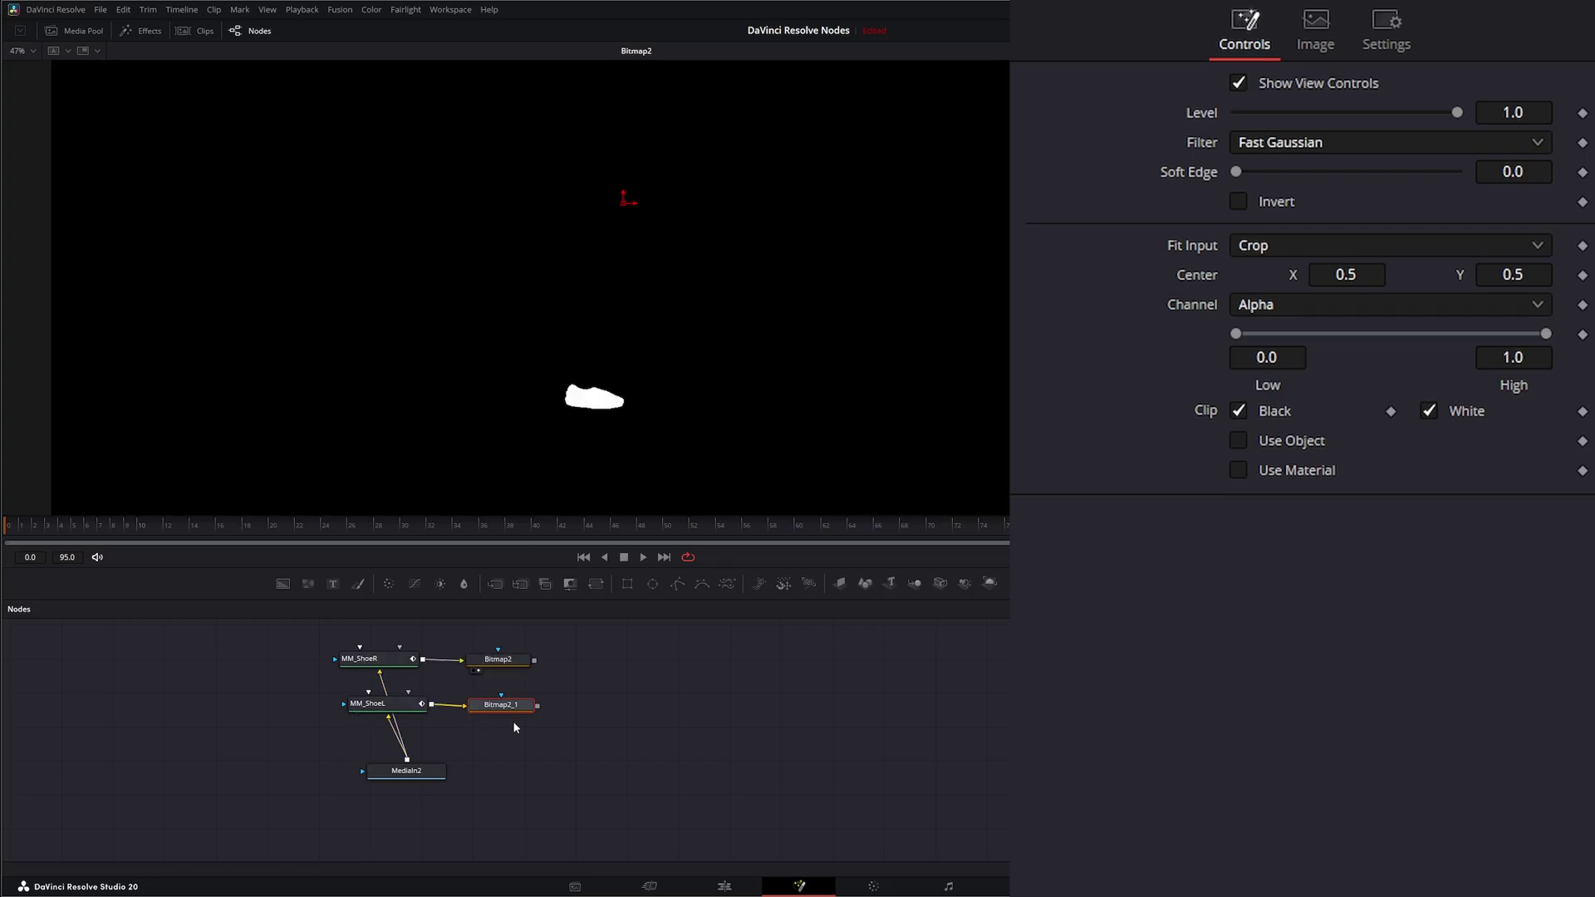
key(1)
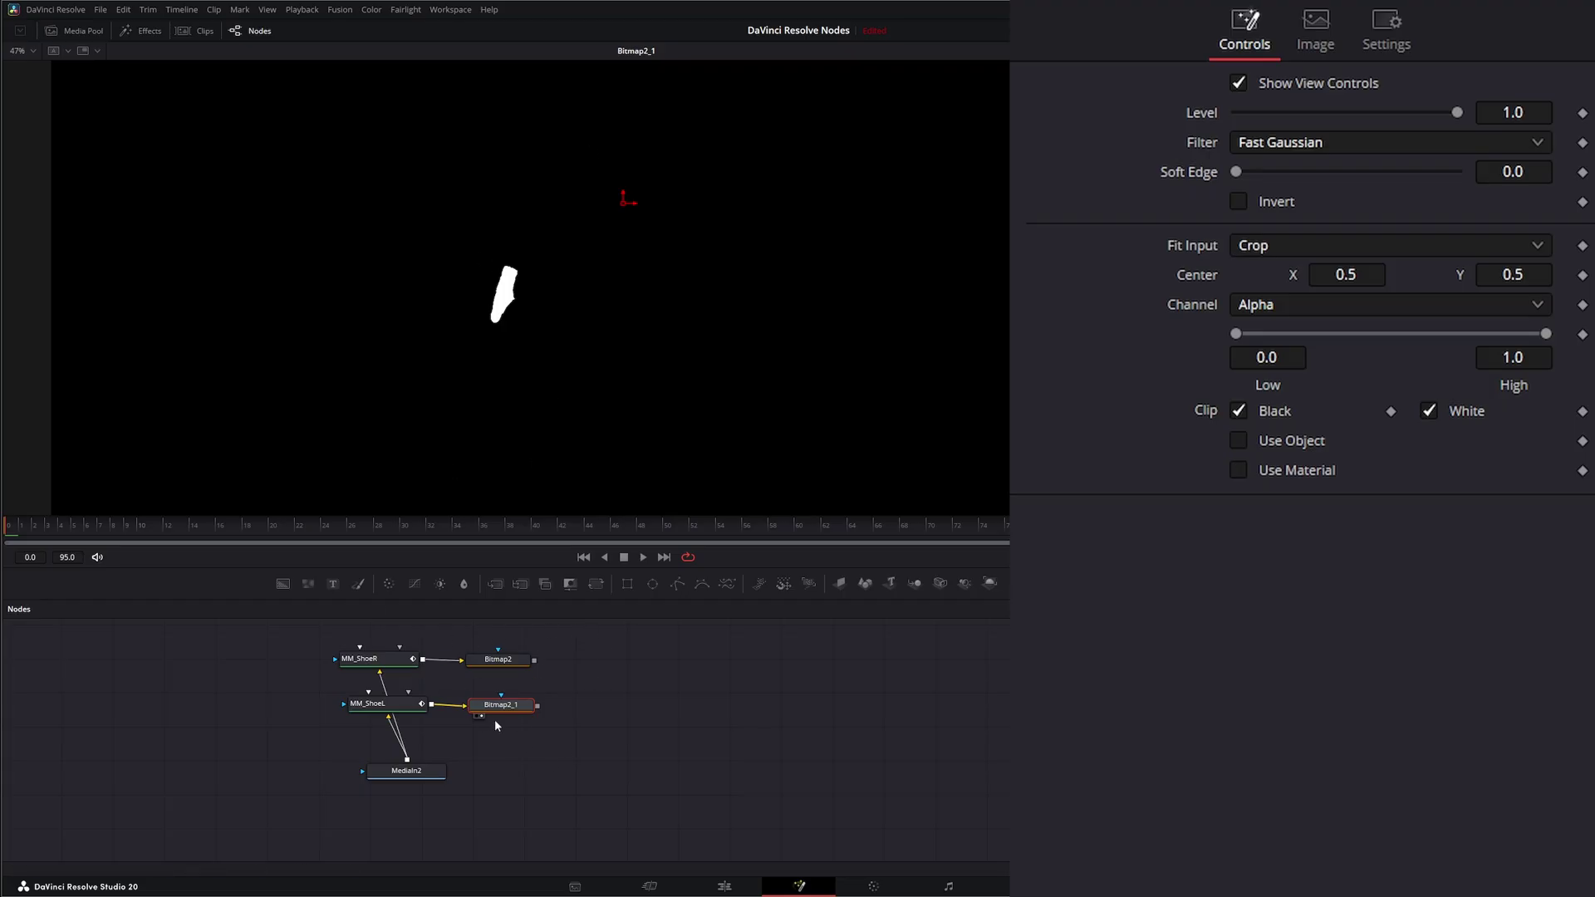
Step: Add an unconnected Matte Control node beside the two Bitmap nodes
click(788, 835)
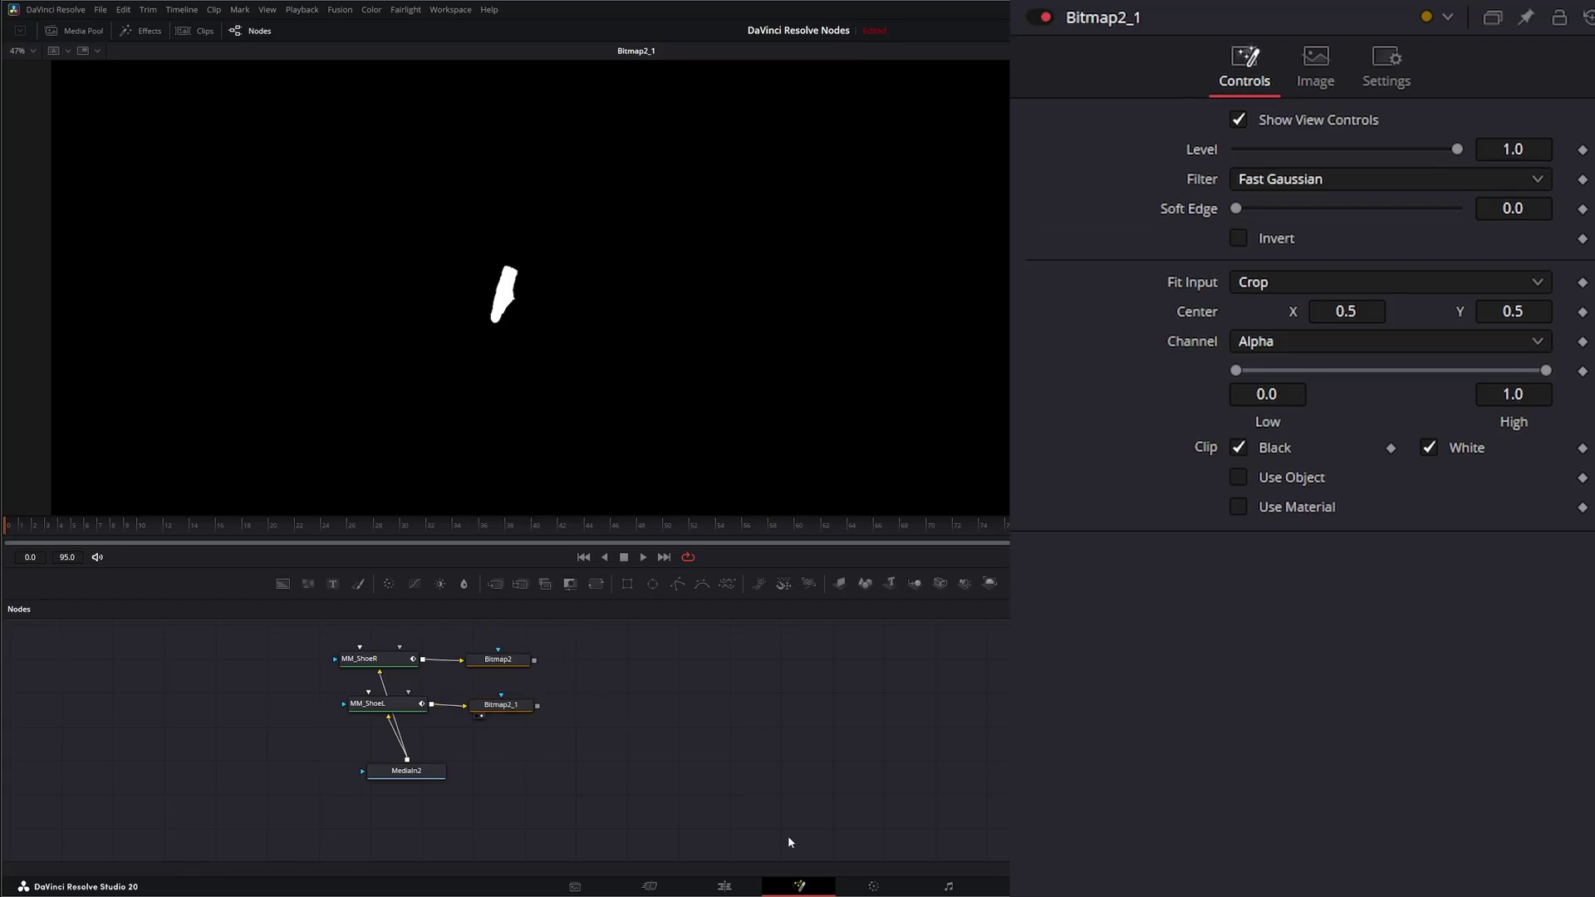
key(shift+space)
text(bit)
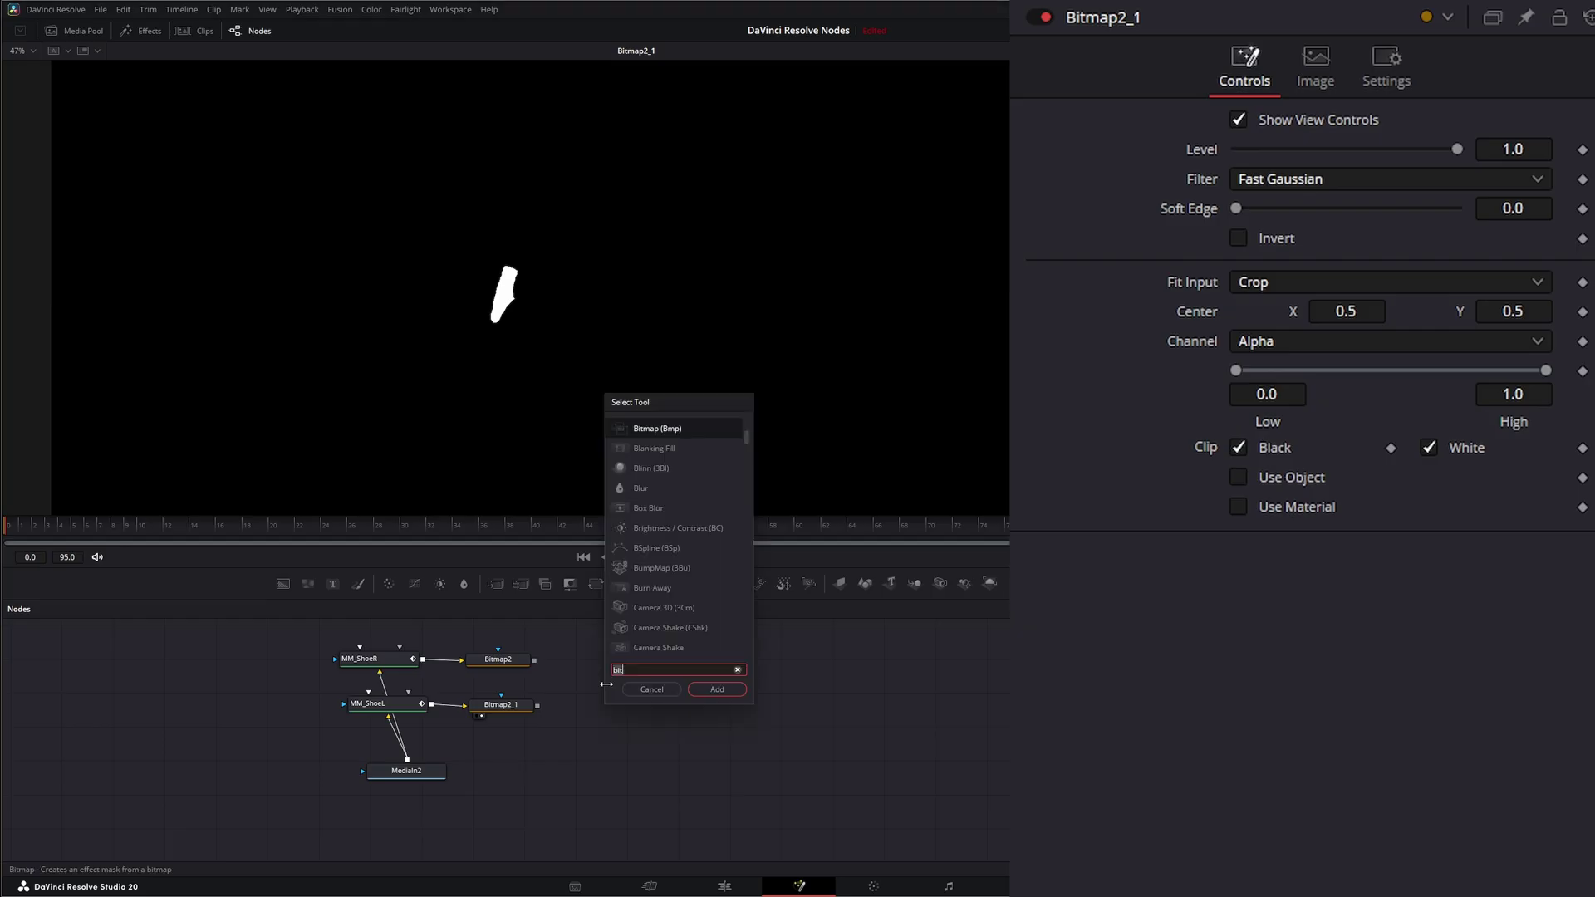
key(BackSpace)
key(BackSpace)
key(BackSpace)
text(mat)
key(Return)
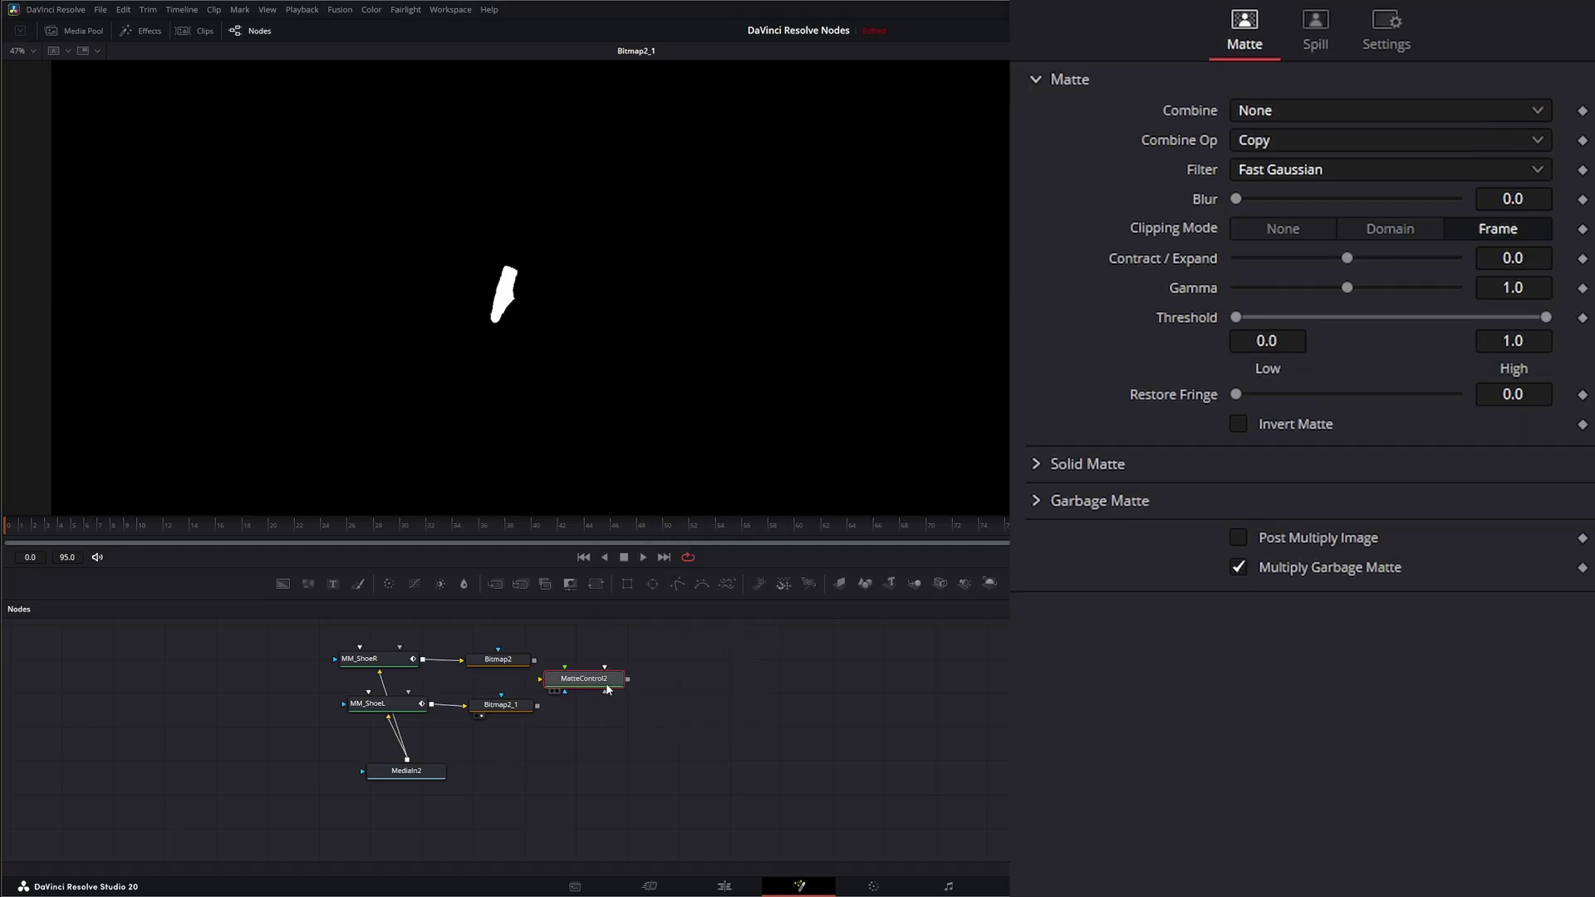
Step: Connect both shoe Magic Masks directly to MatteControl2, show it in the viewer and move Bitmap2 clear of the connections
drag(423, 658, 541, 679)
drag(432, 705, 539, 683)
key(1)
drag(498, 659, 480, 641)
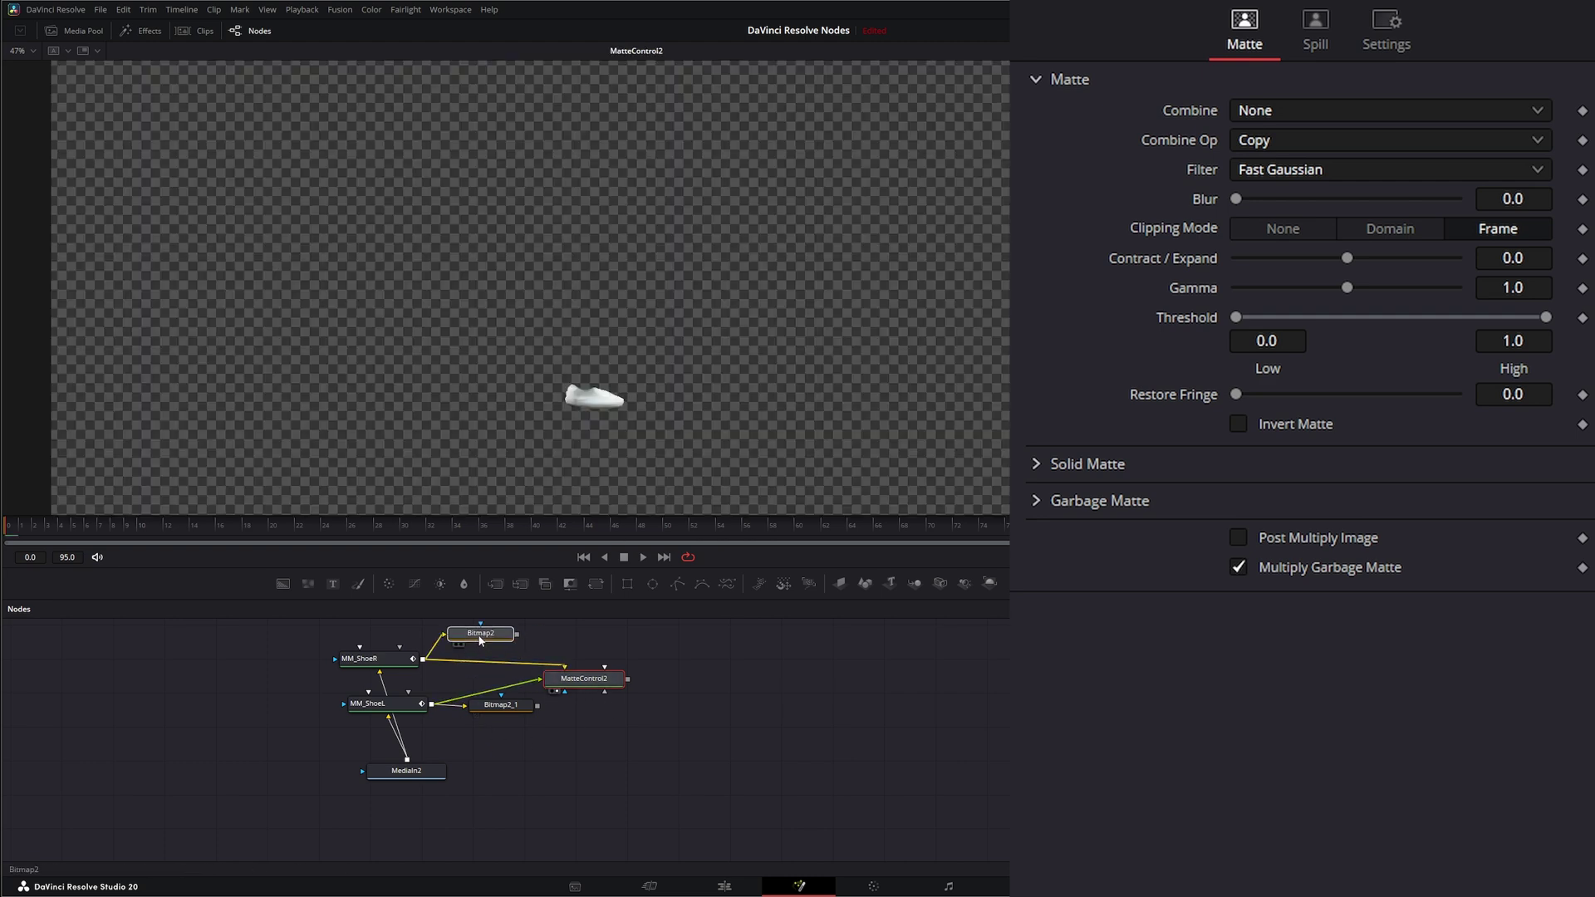
Step: Set MatteControl2's Combine to Combine Alpha and its Combine Op to Add
click(1247, 113)
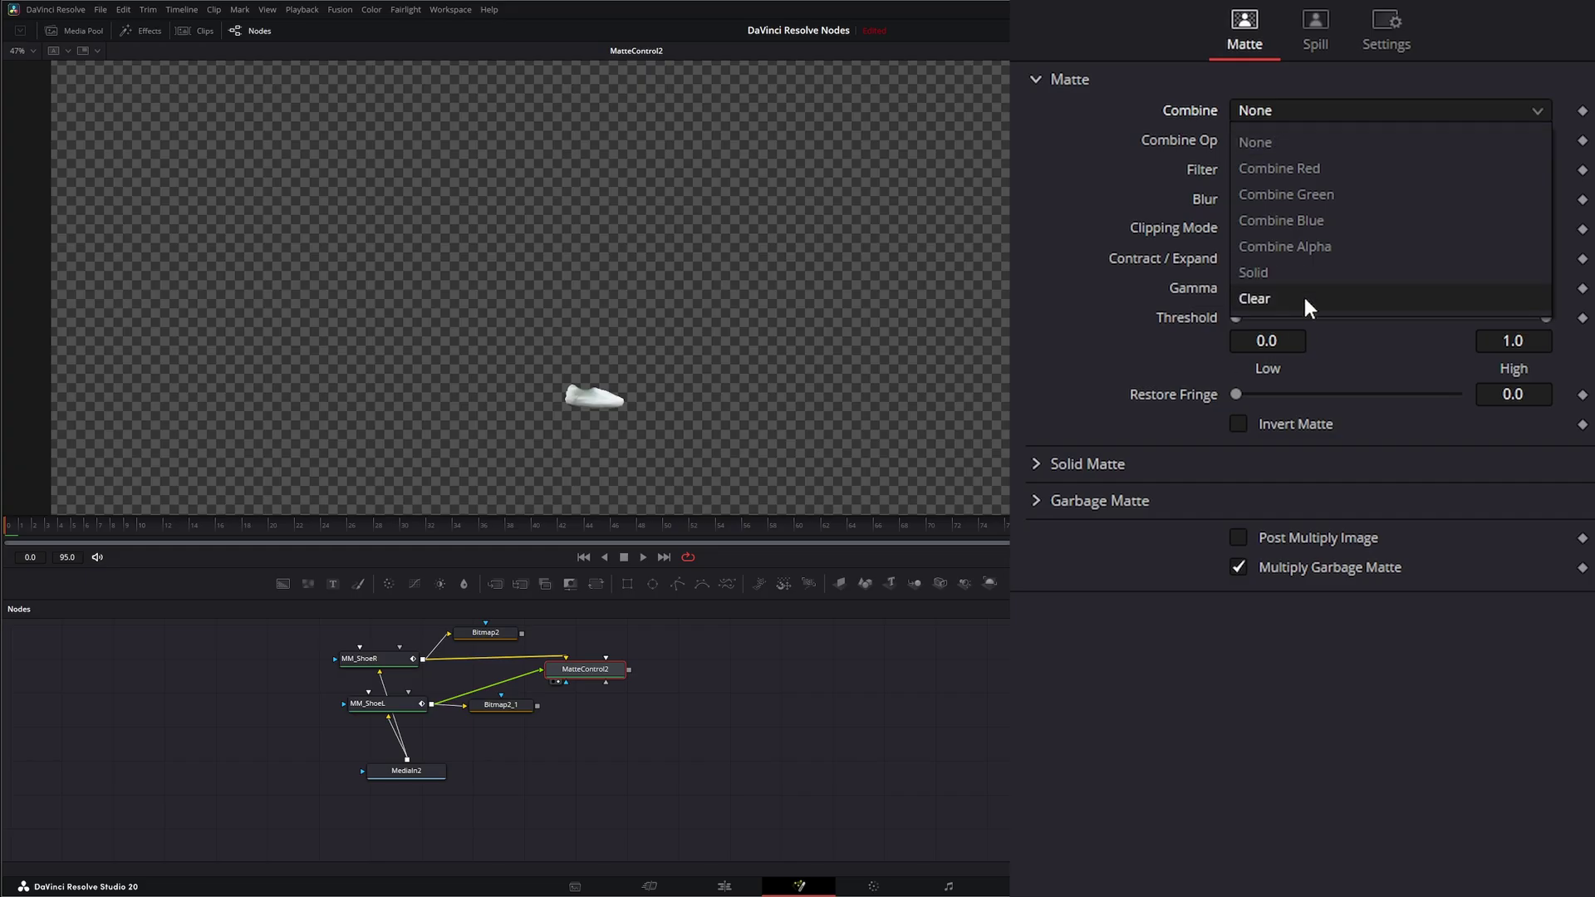
click(1323, 247)
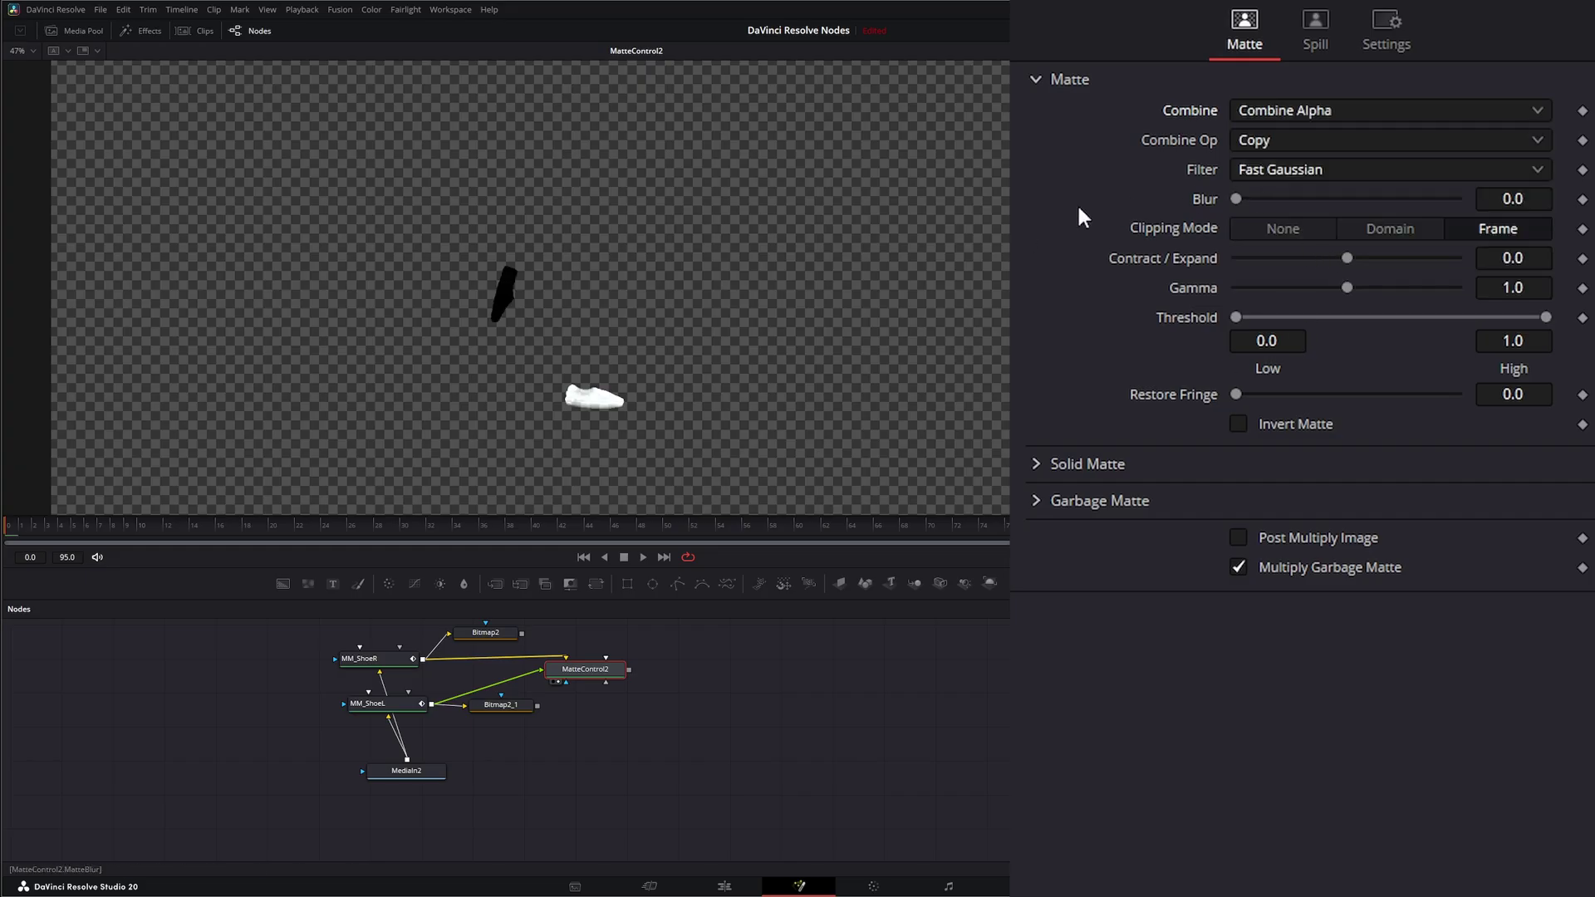
click(1276, 138)
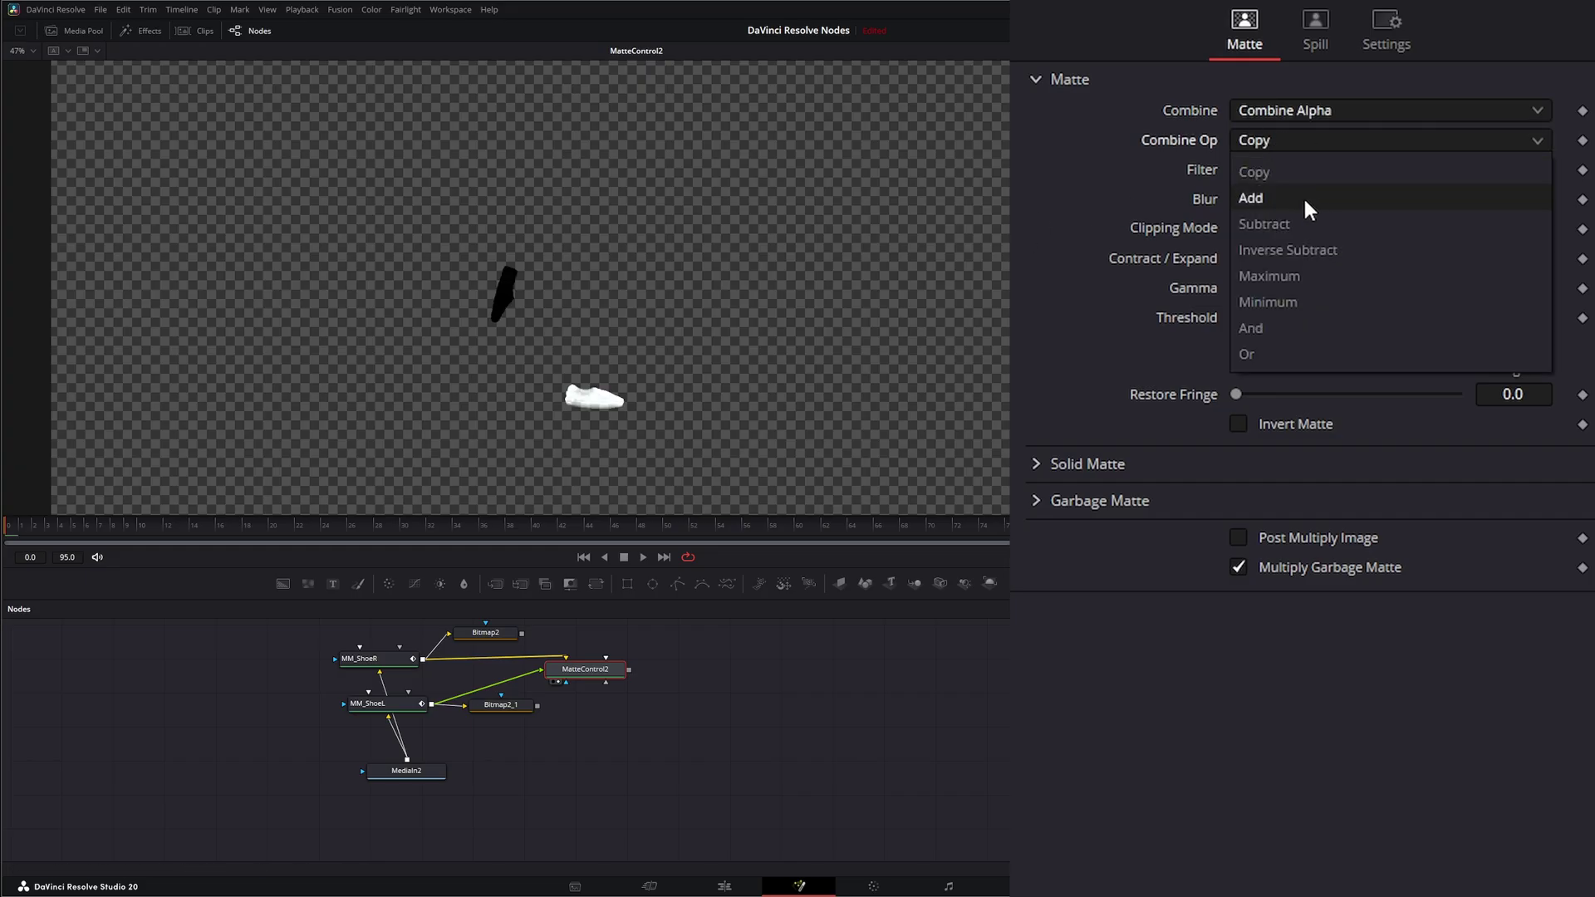
click(1298, 195)
Step: Try the Maximum and And combine operations on MatteControl2 and return to Add
click(1274, 141)
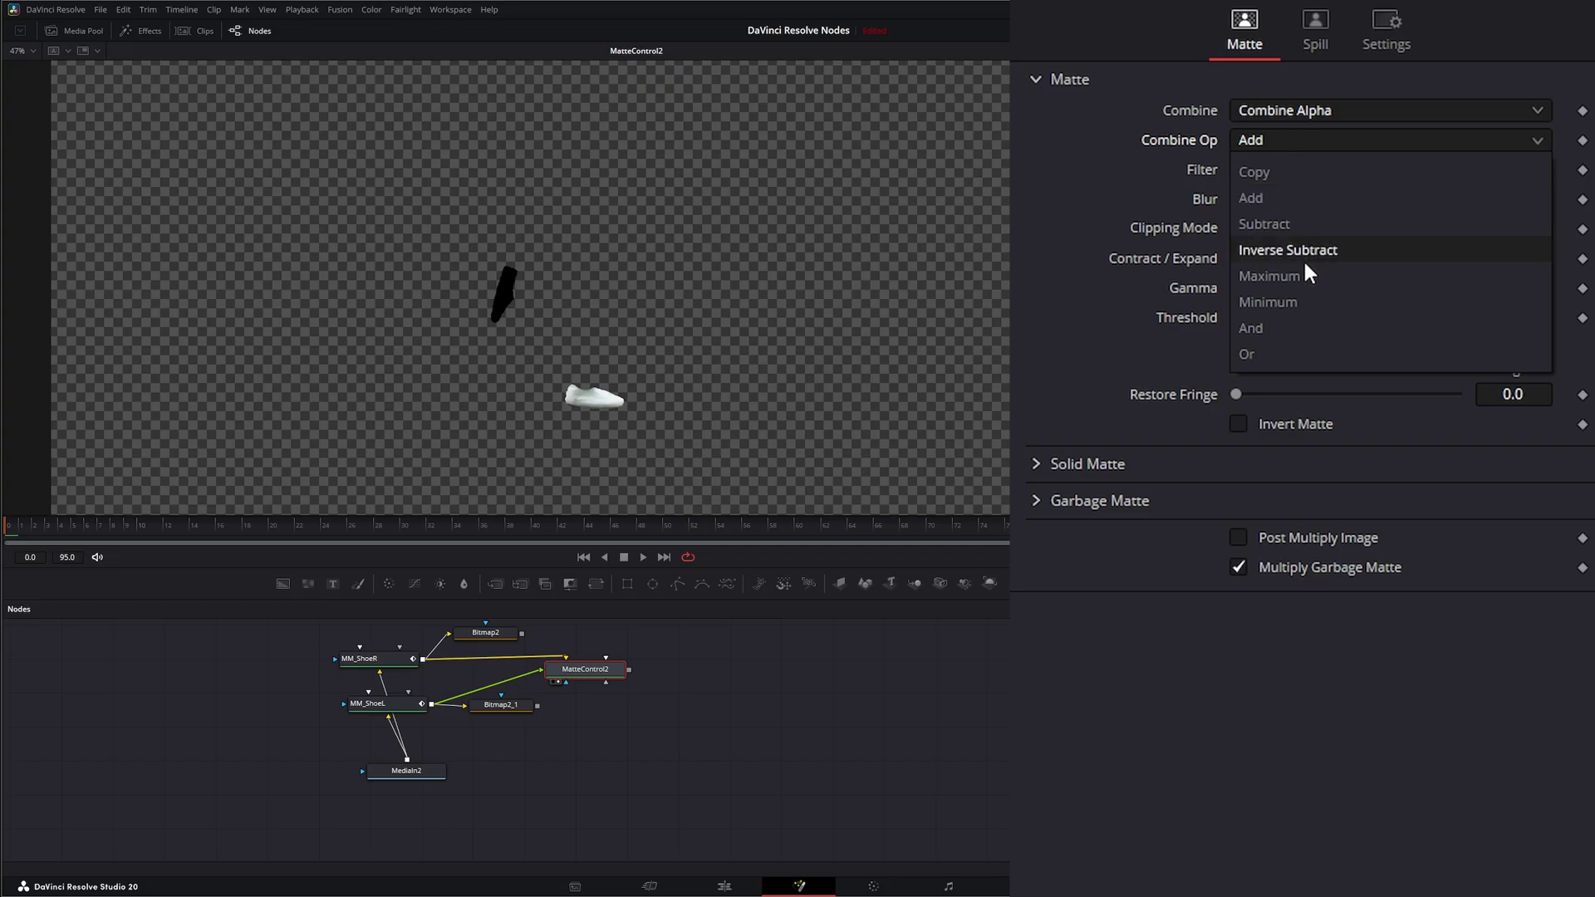
click(1305, 274)
click(1288, 143)
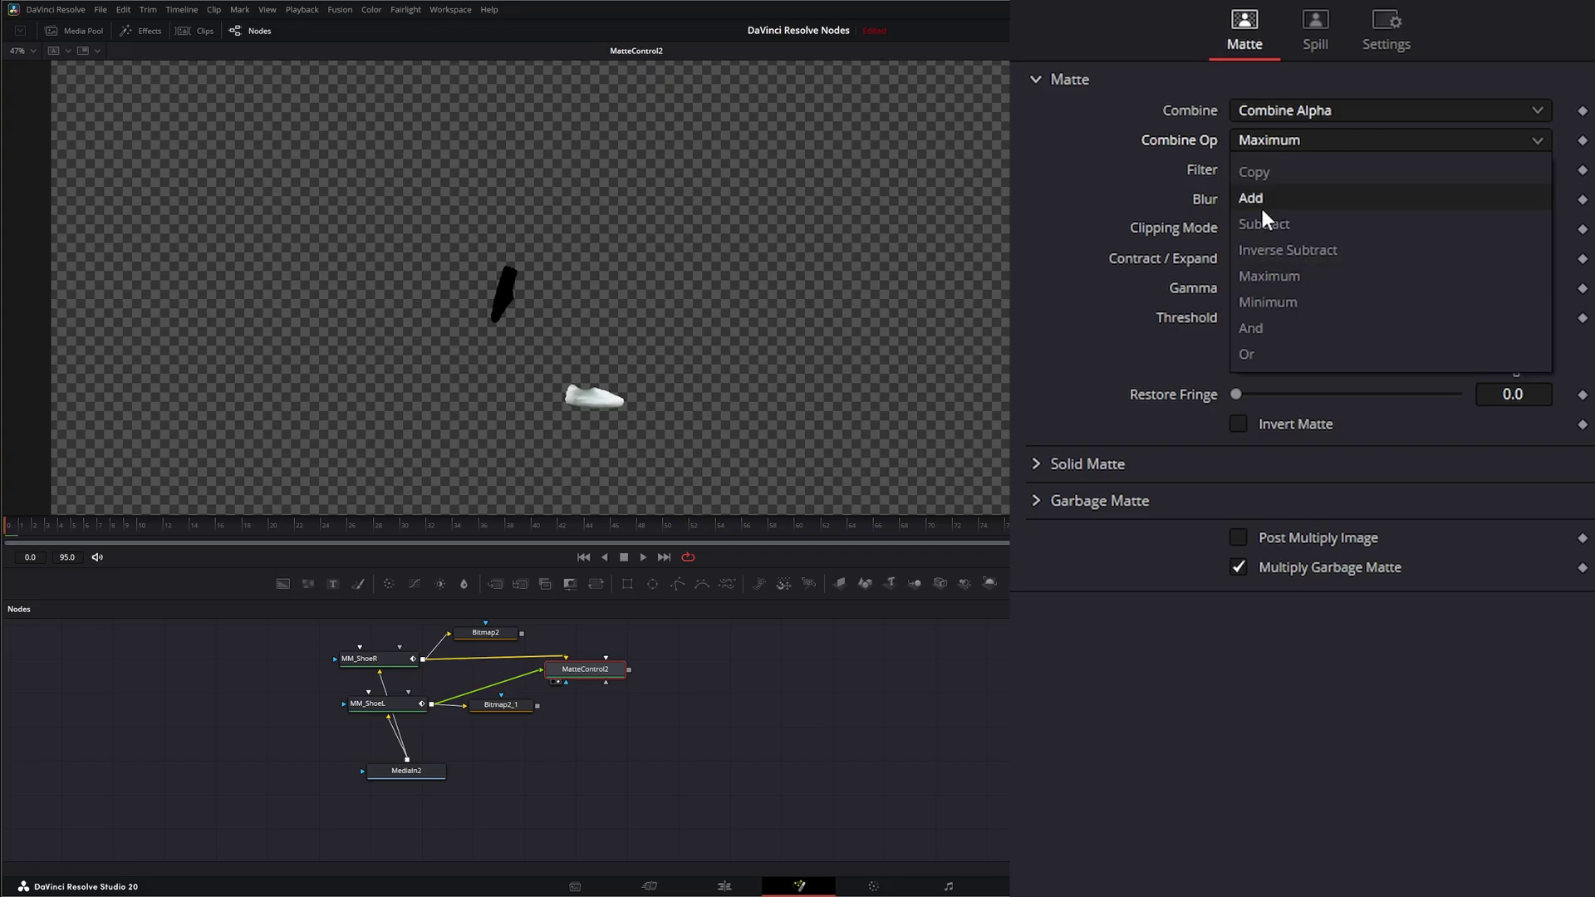
click(1296, 327)
click(1260, 143)
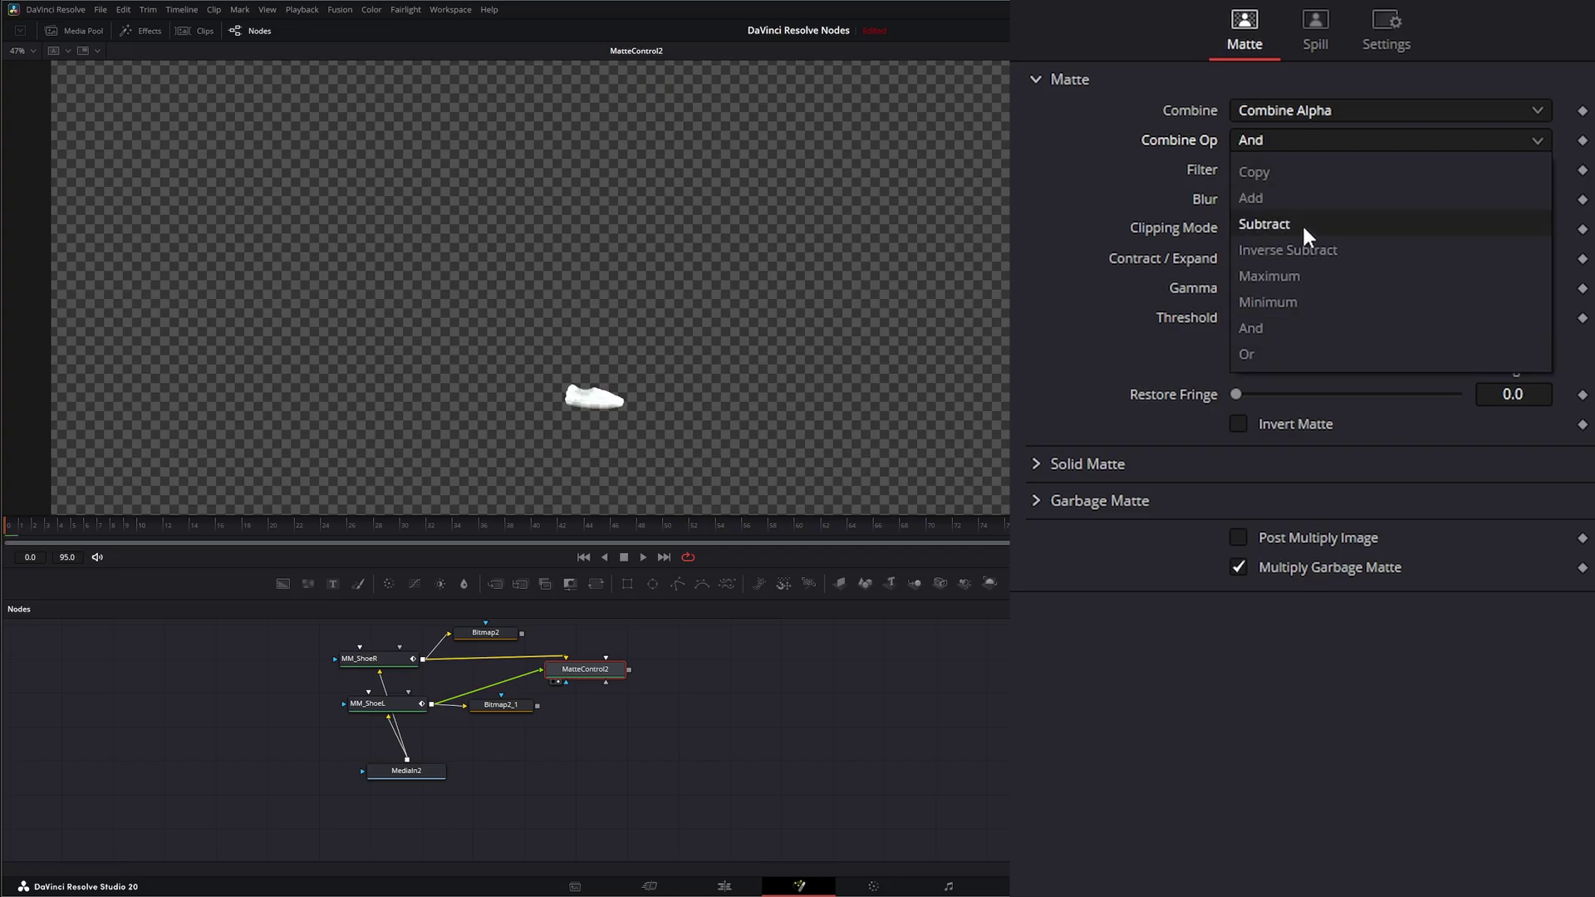
click(1287, 196)
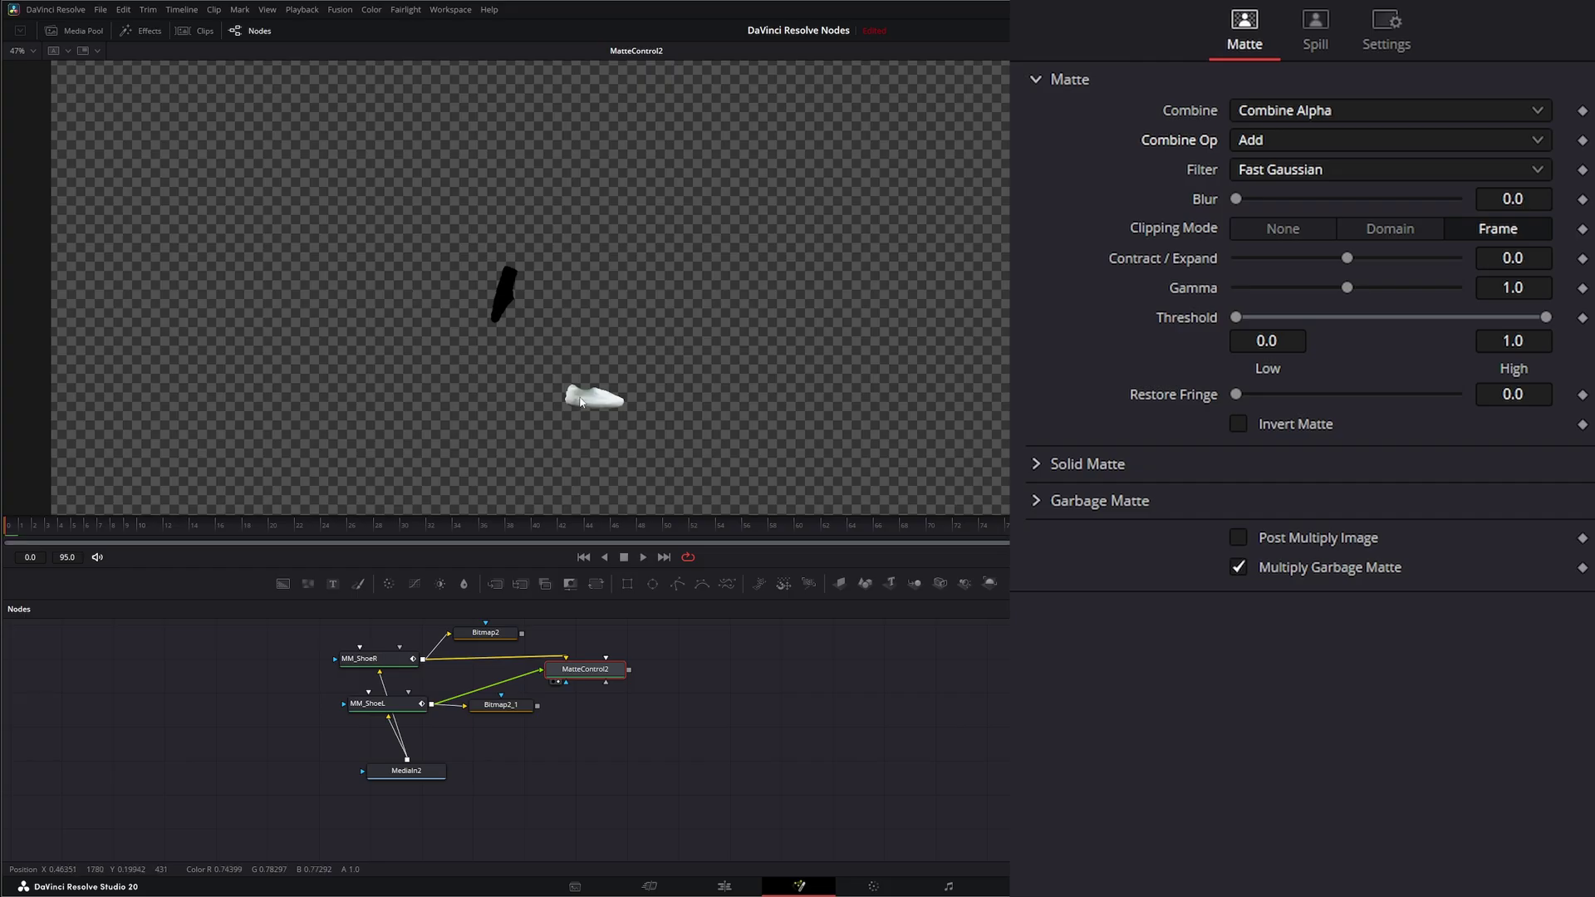
Step: Replace the direct mask connections into MatteControl2 with the outputs of Bitmap2 and Bitmap2_1
click(517, 636)
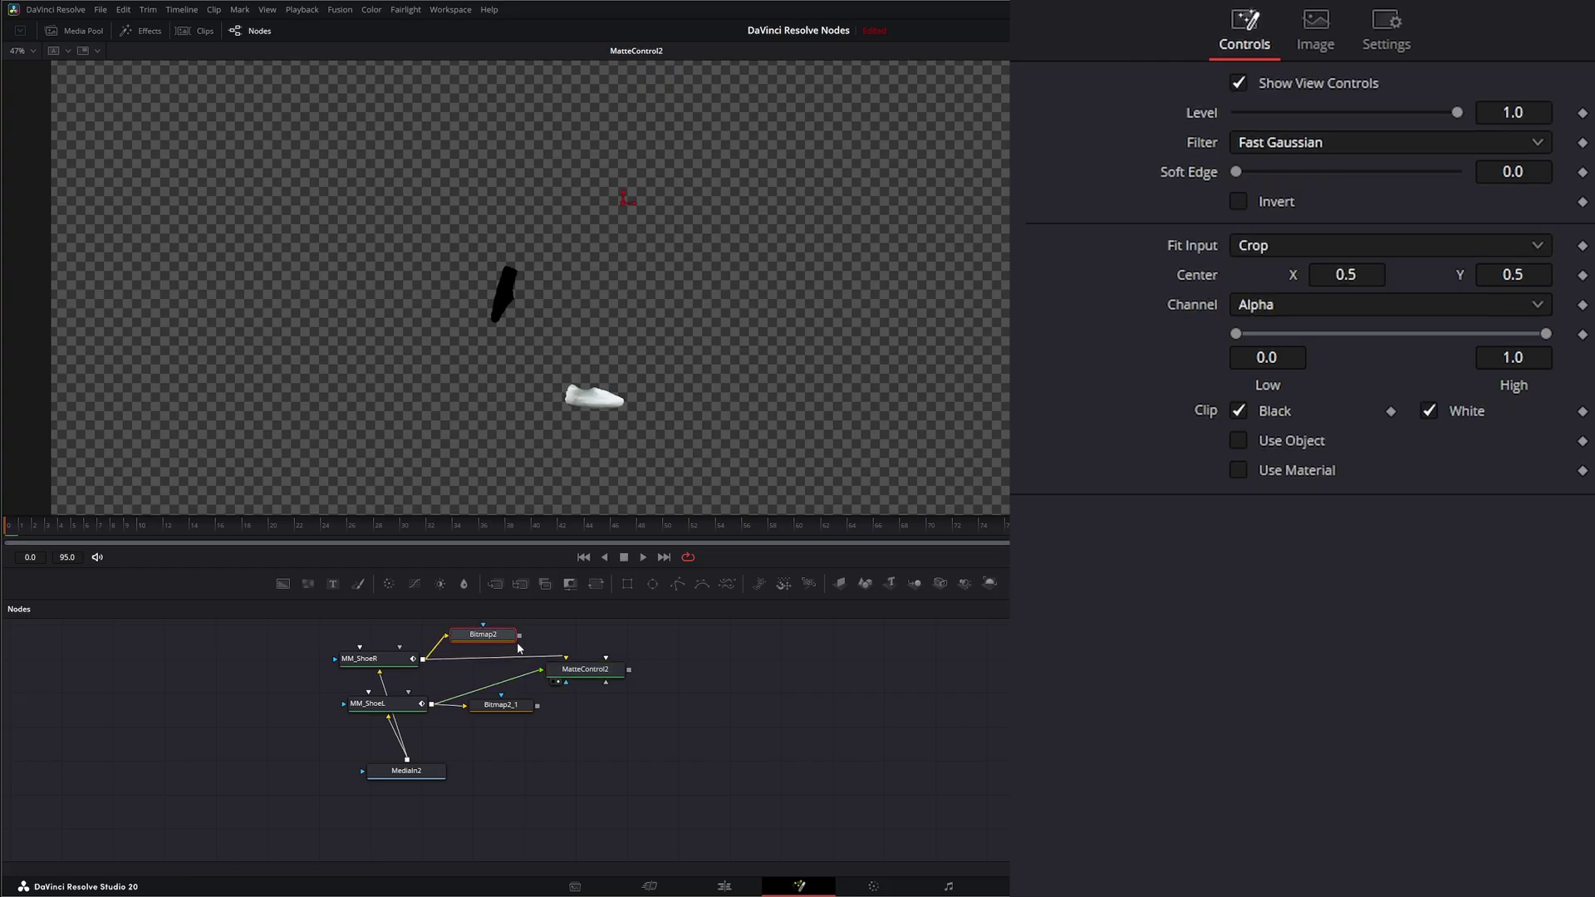
drag(520, 636, 565, 686)
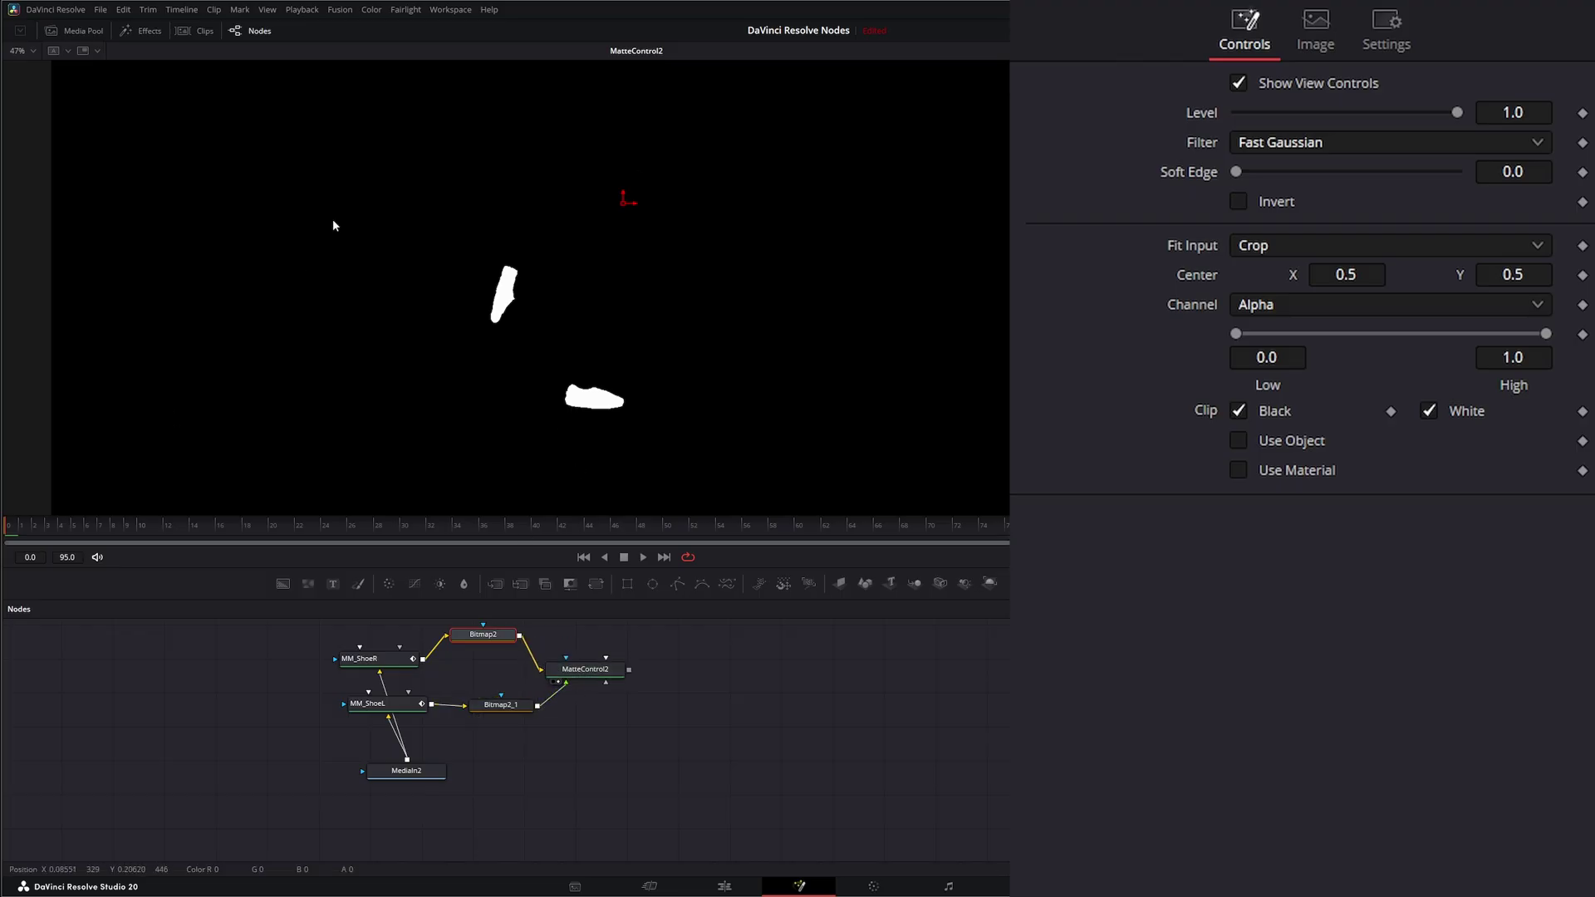
click(593, 675)
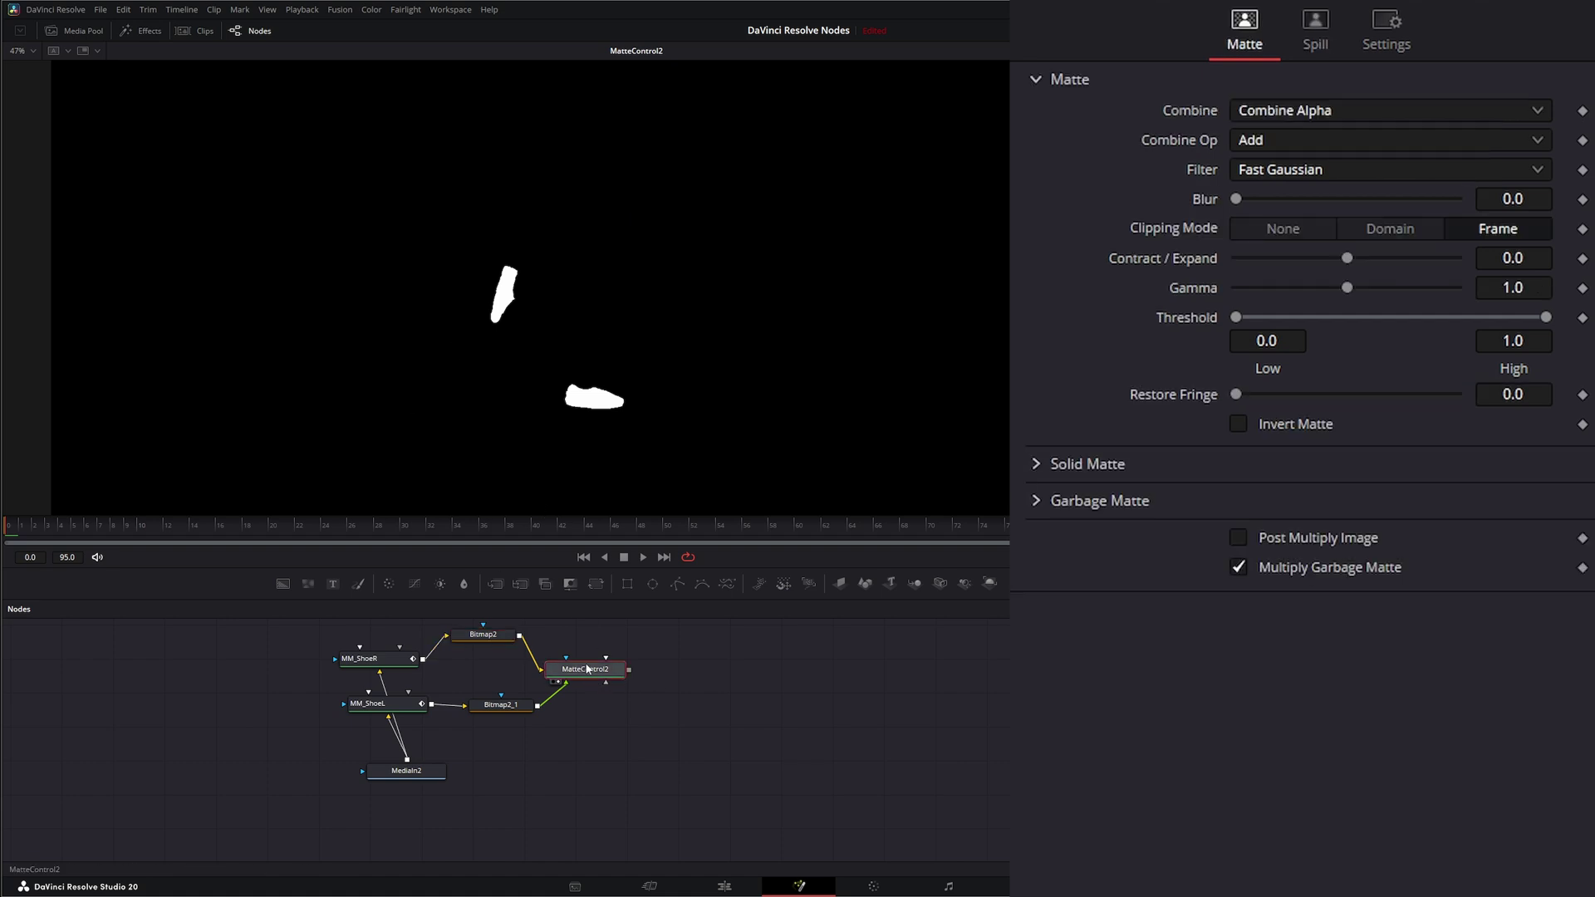
Step: Set MatteControl2's matte Blur to 1.4
click(589, 674)
click(1539, 201)
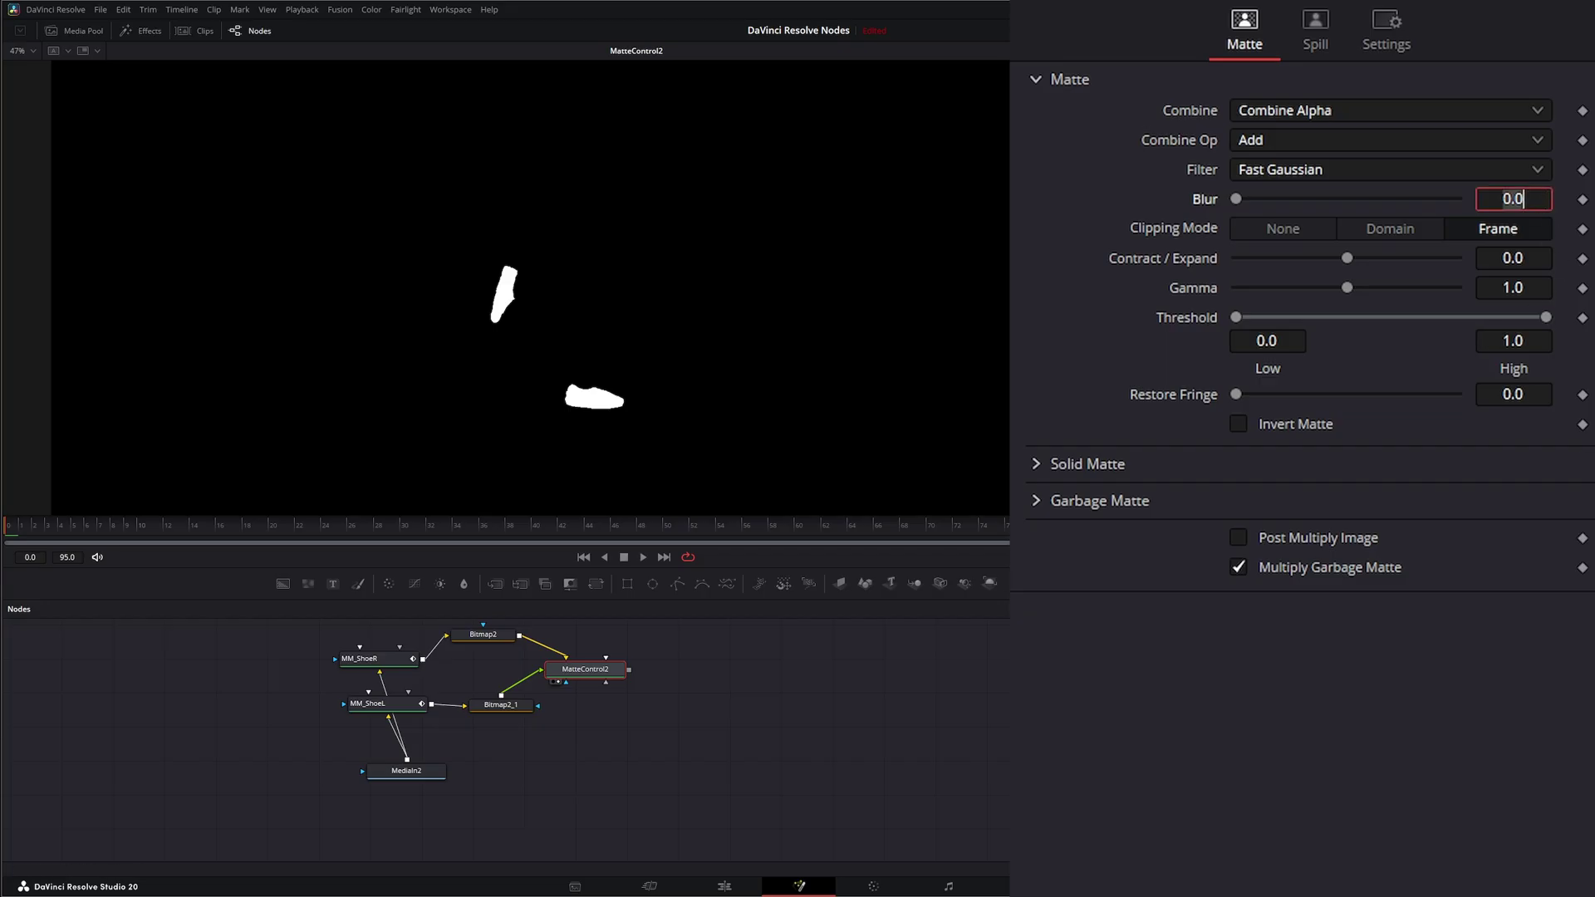
key(BackSpace)
key(BackSpace)
key(BackSpace)
text(1.4)
key(Tab)
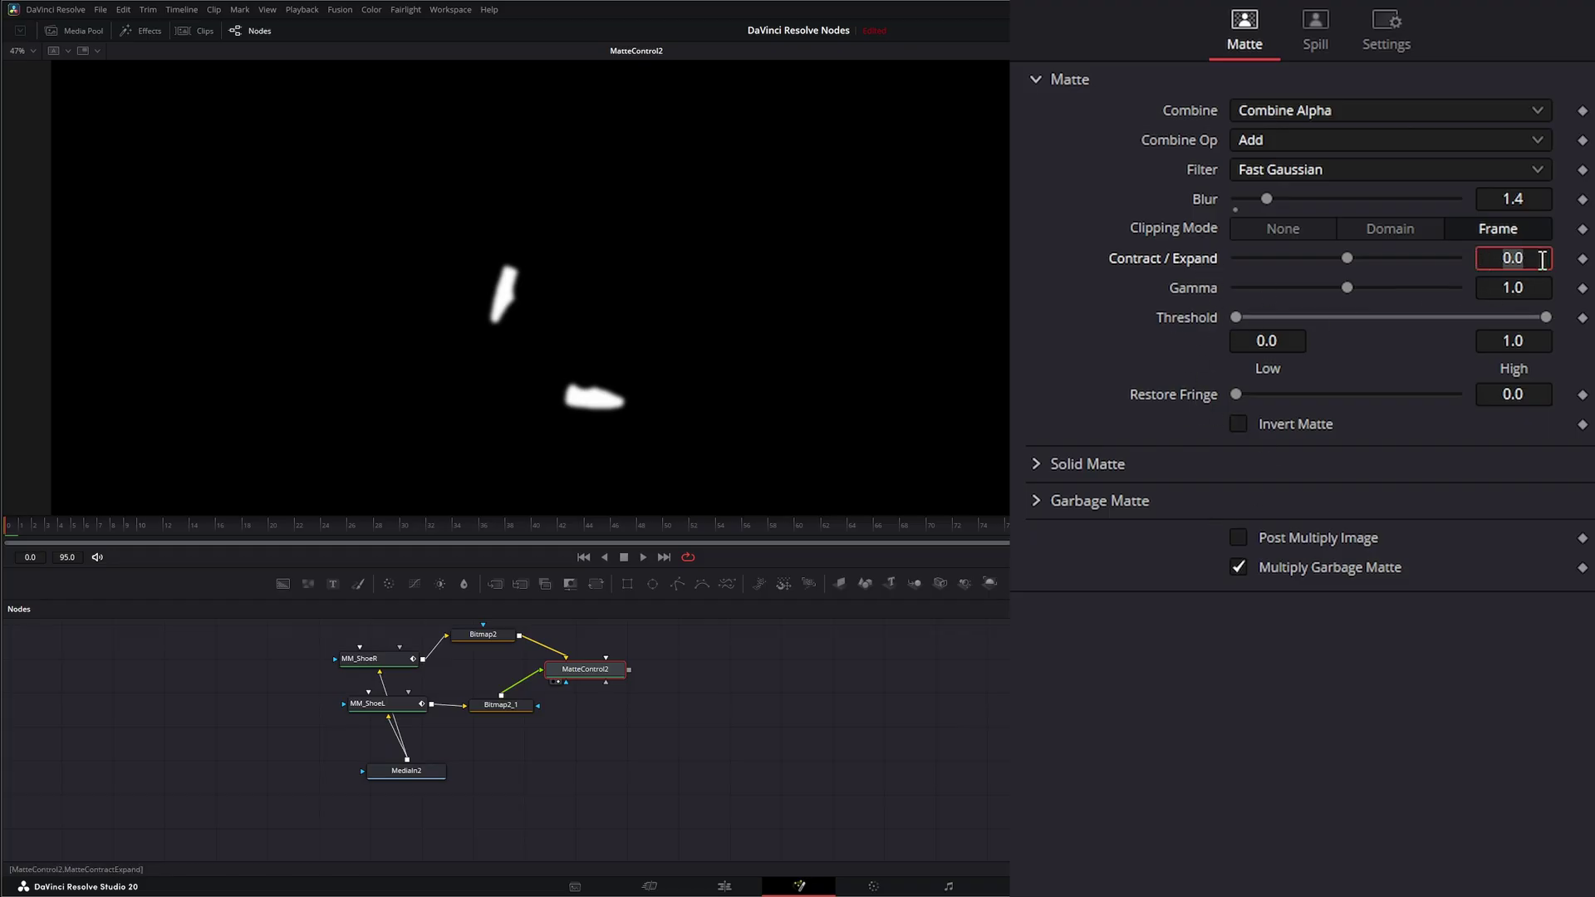
Step: Set MatteControl2's Contract / Expand to 0.35 and play back the combined shoe matte from the first frame
key(BackSpace)
text(.35)
key(Tab)
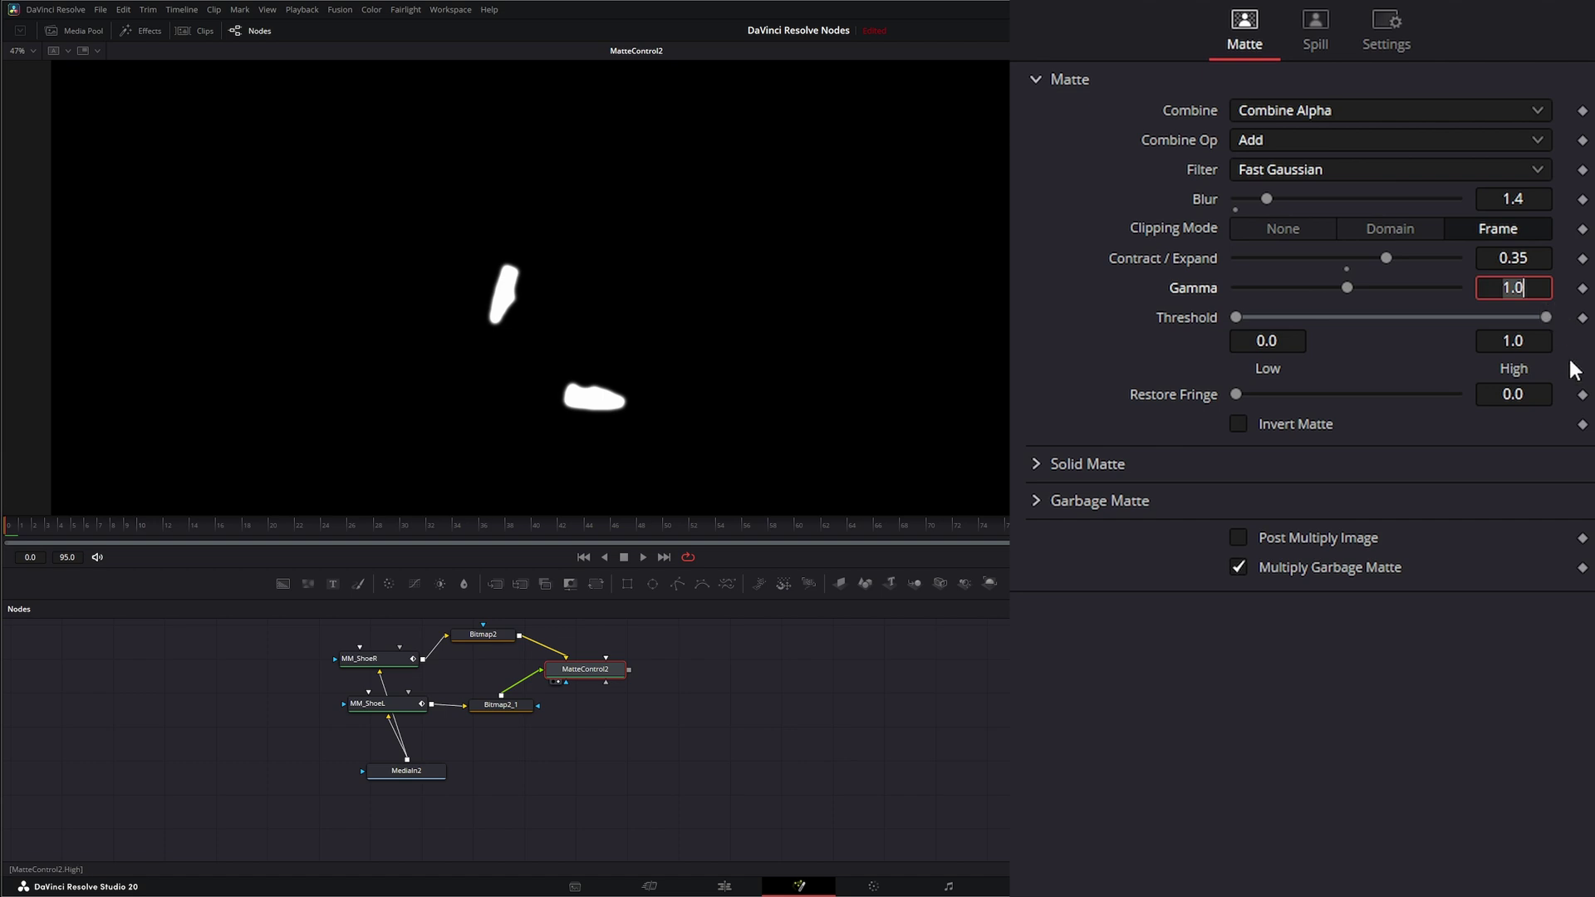
click(643, 558)
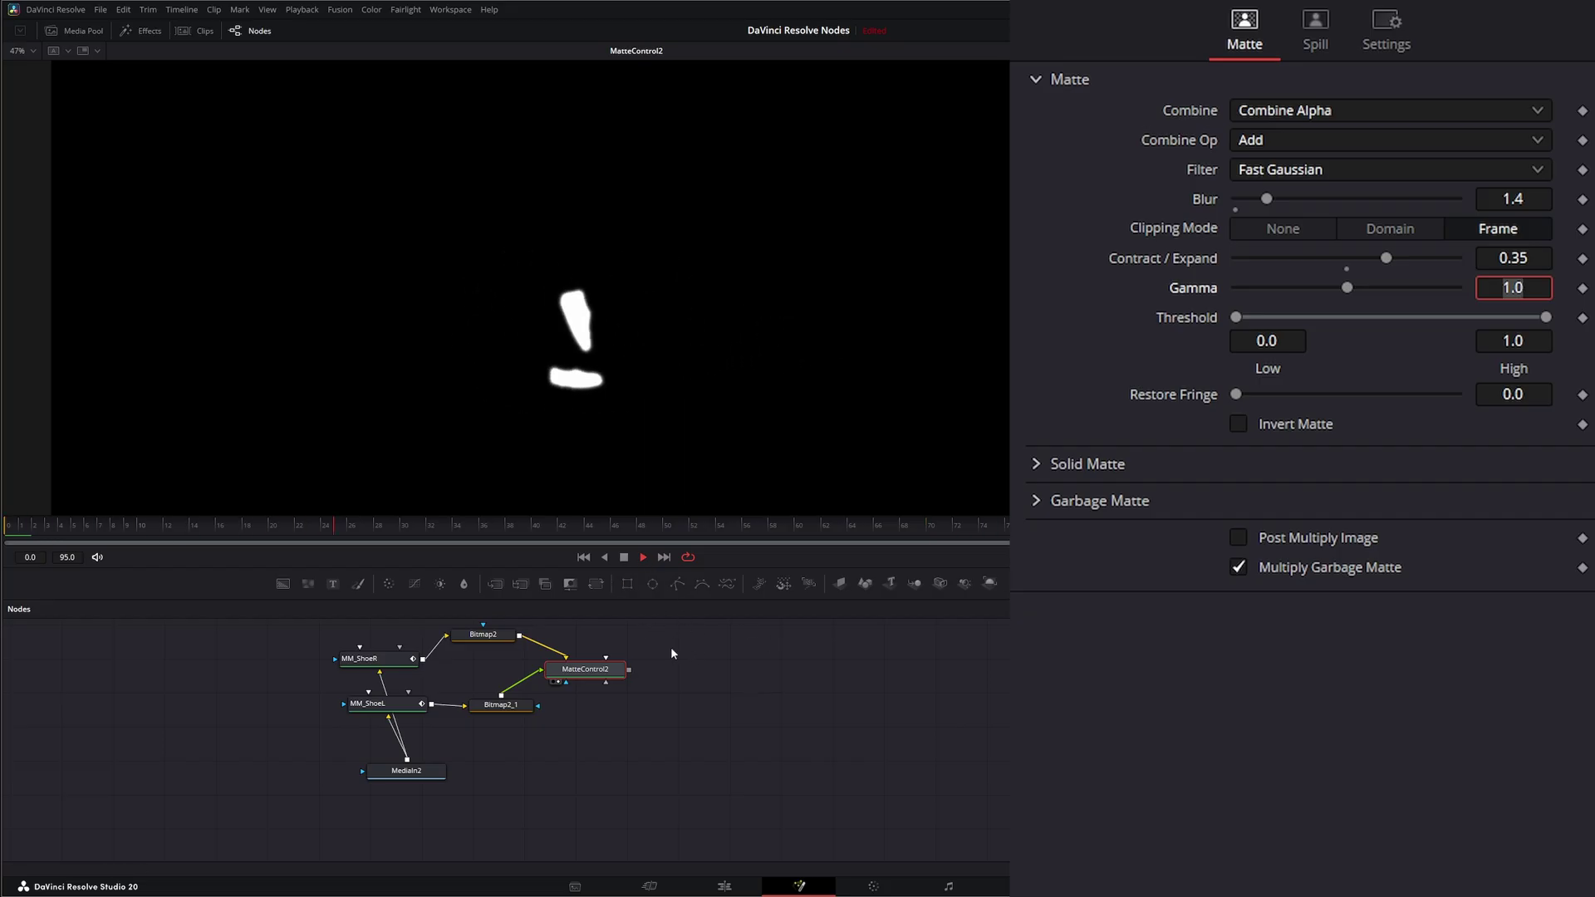
click(624, 558)
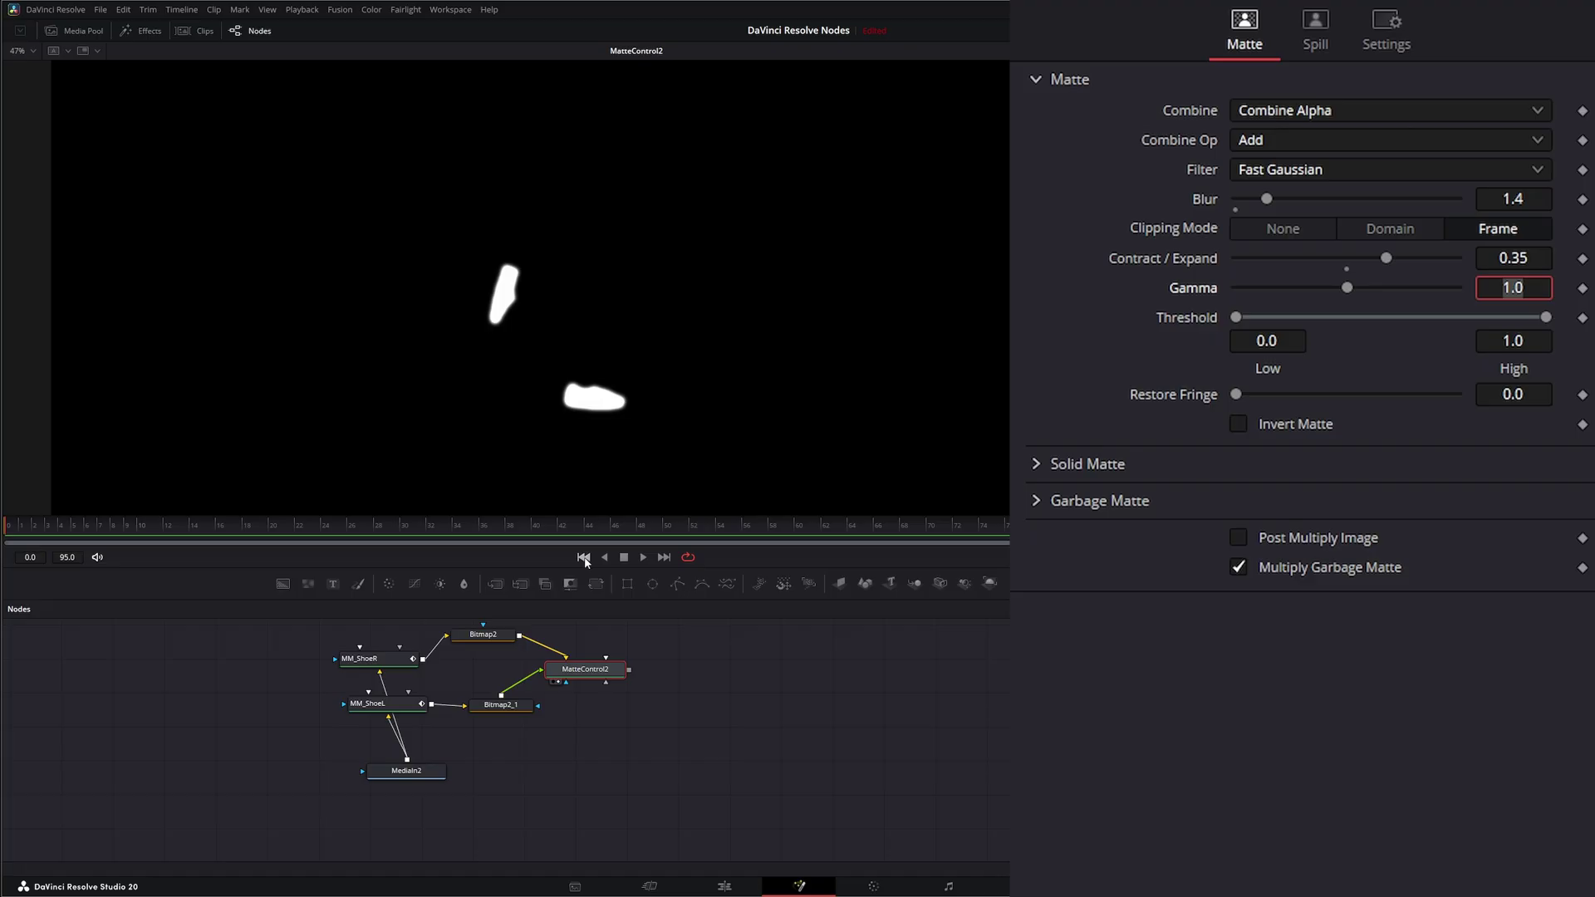
Step: Add an unconnected pEmitter node beside MatteControl2 and a pRender node farther along the same row
click(762, 703)
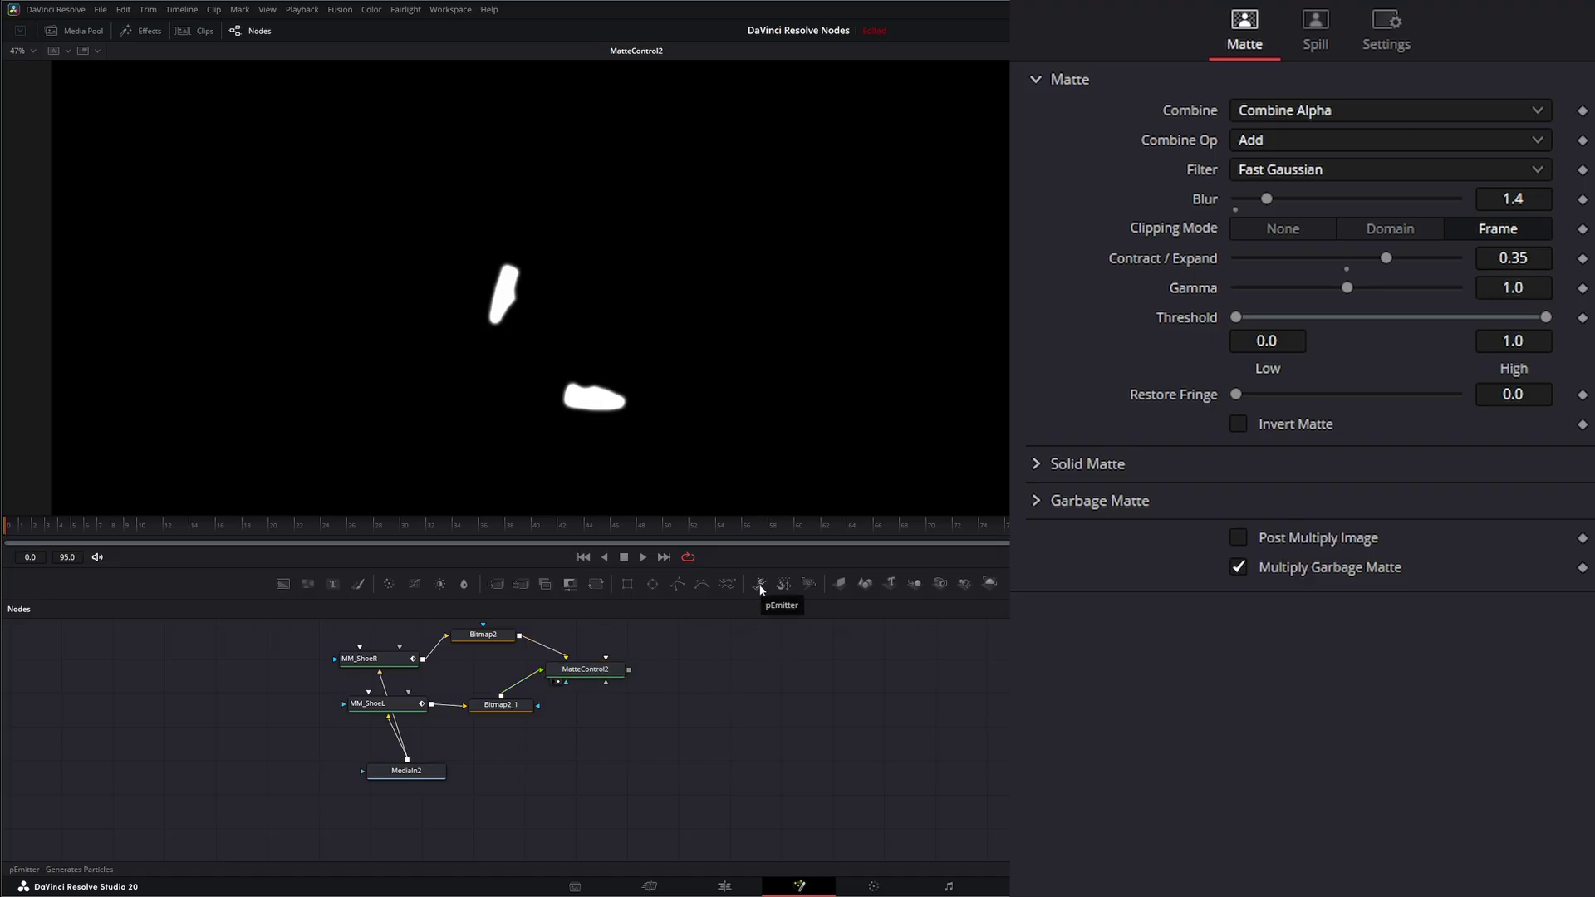
drag(761, 589, 715, 677)
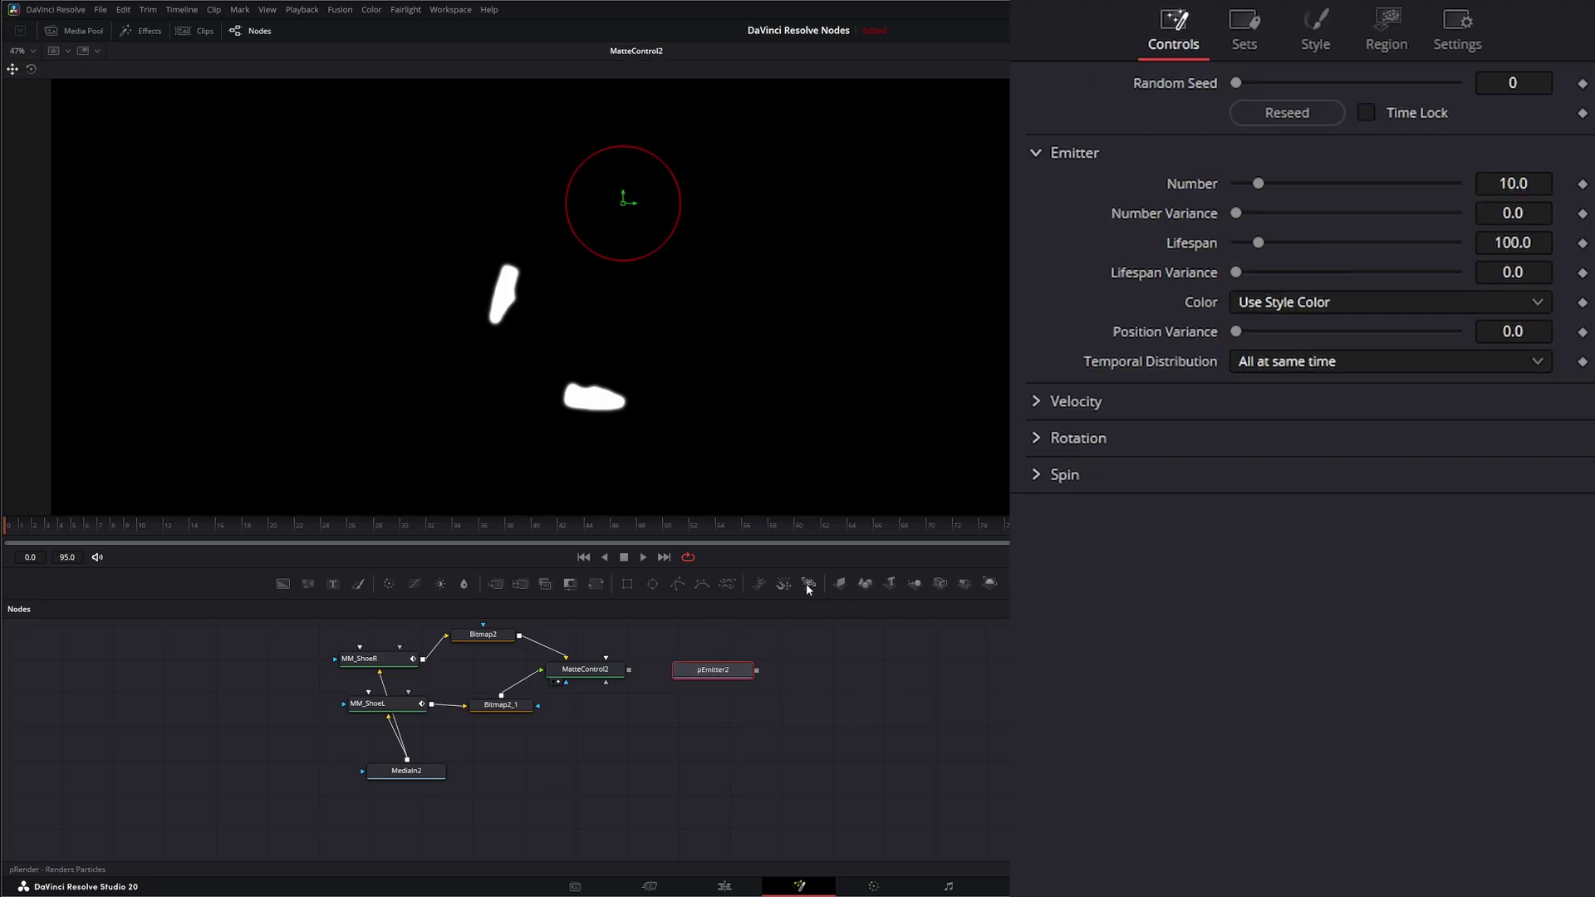
drag(810, 583, 989, 678)
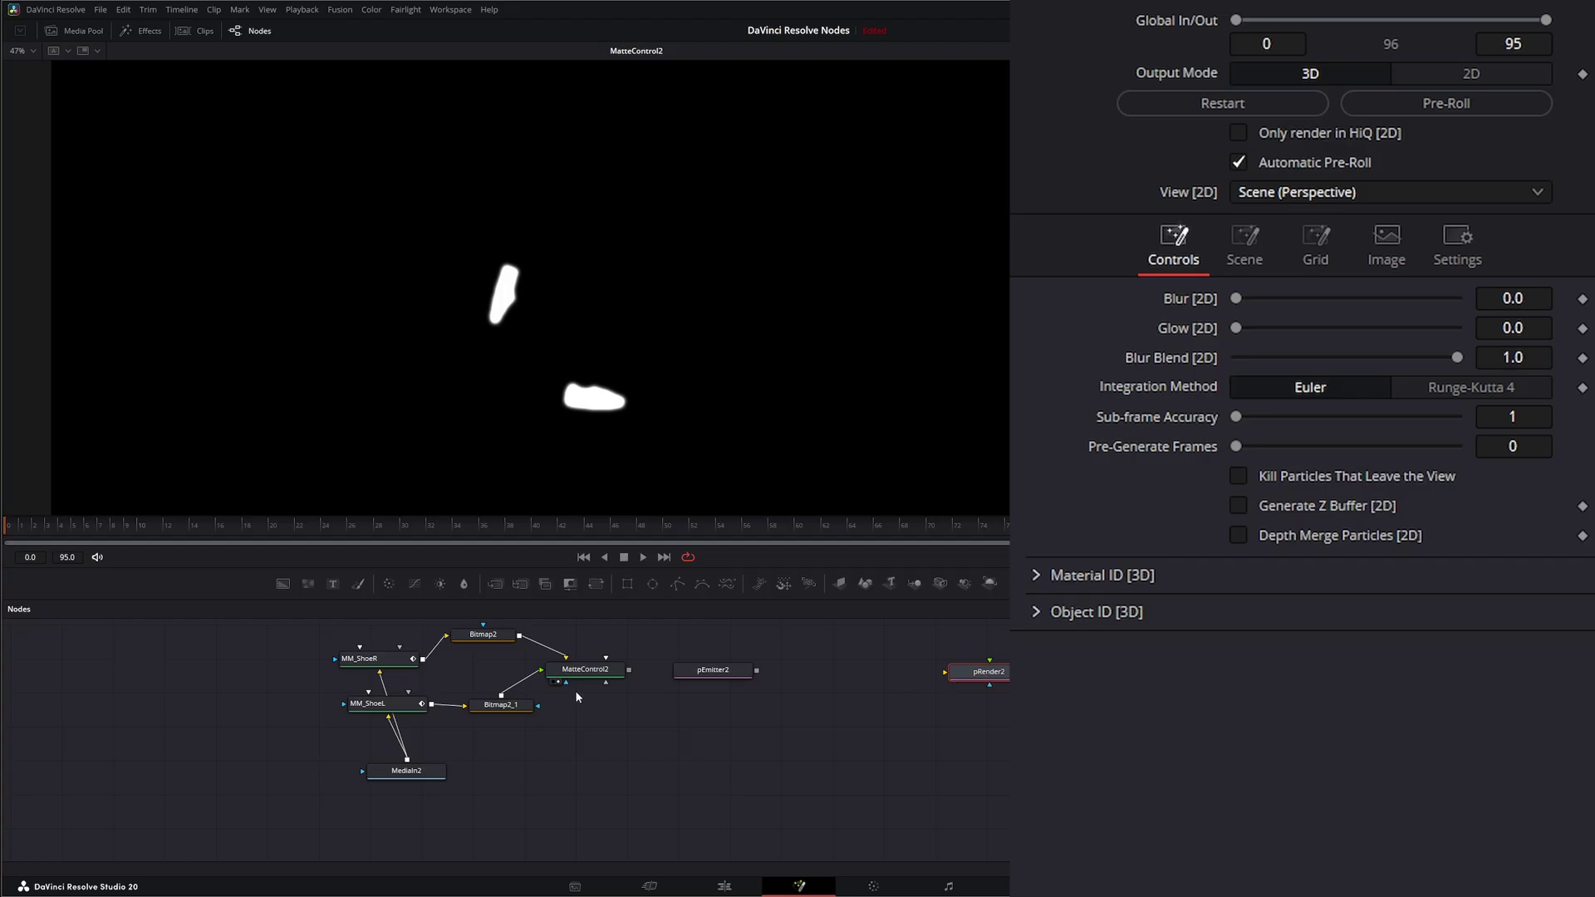
Step: Set pEmitter2's Region to Bitmap and connect MatteControl2 as its Region Bitmap
click(689, 676)
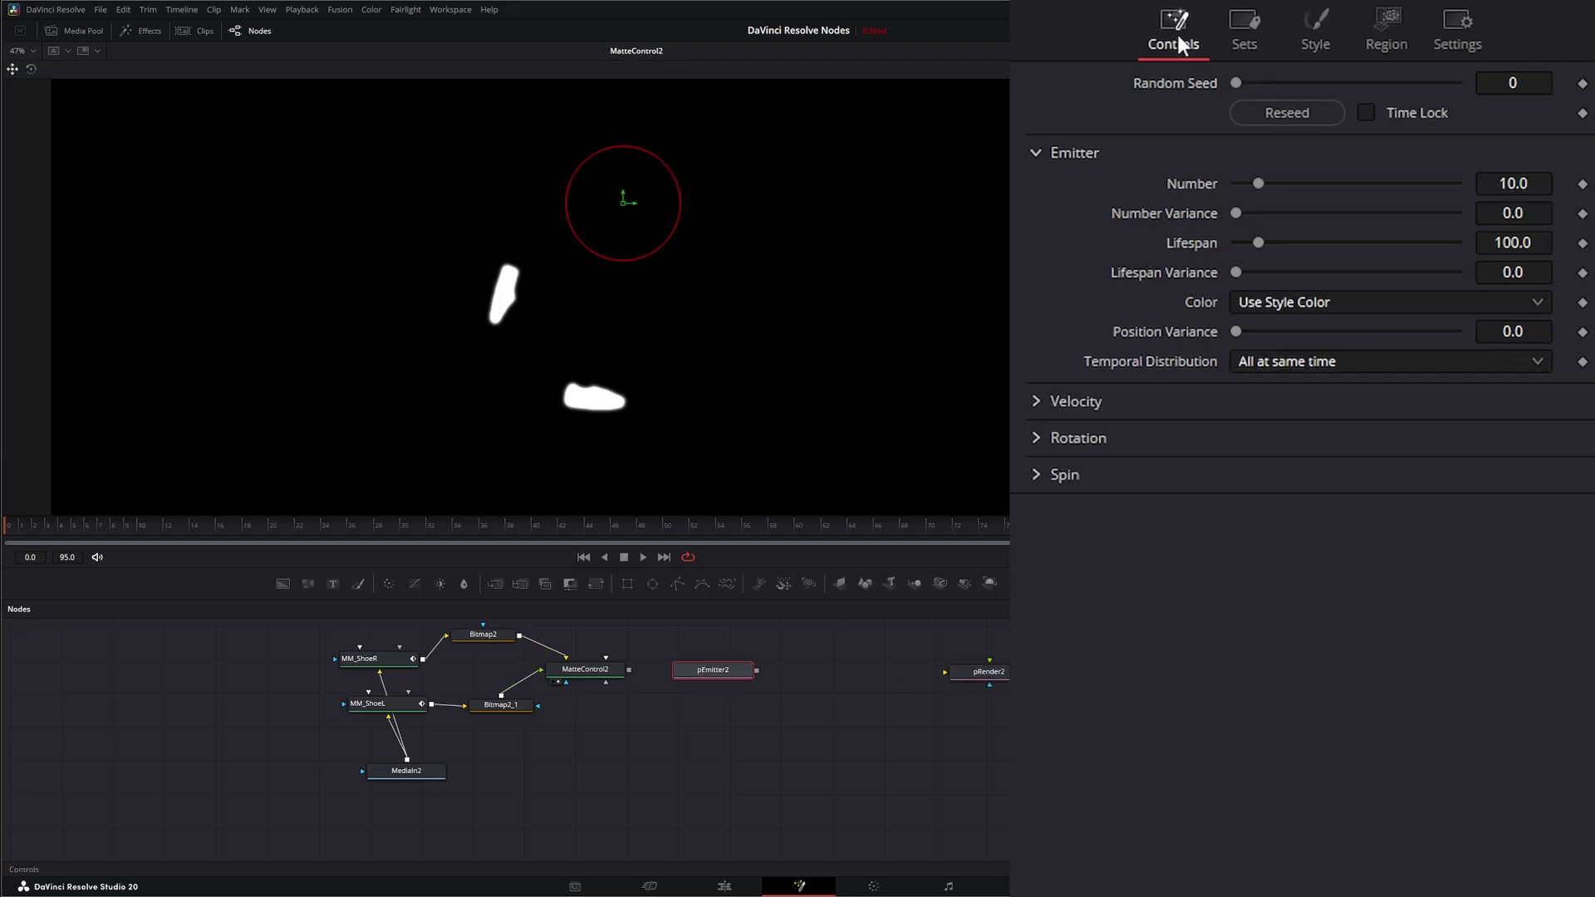
click(1380, 29)
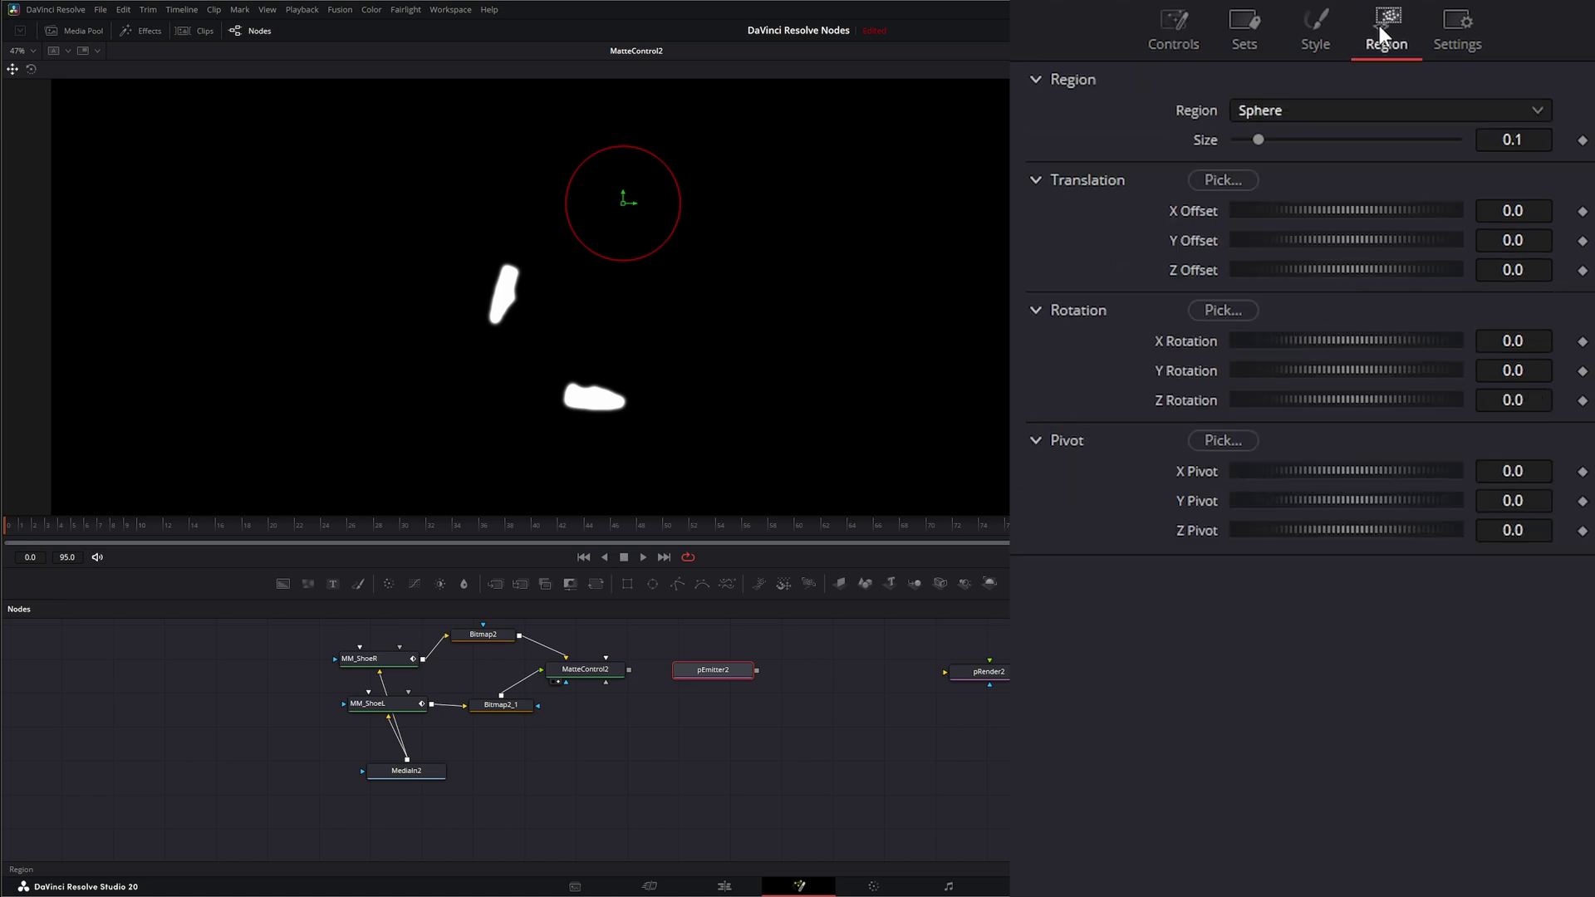
click(1268, 108)
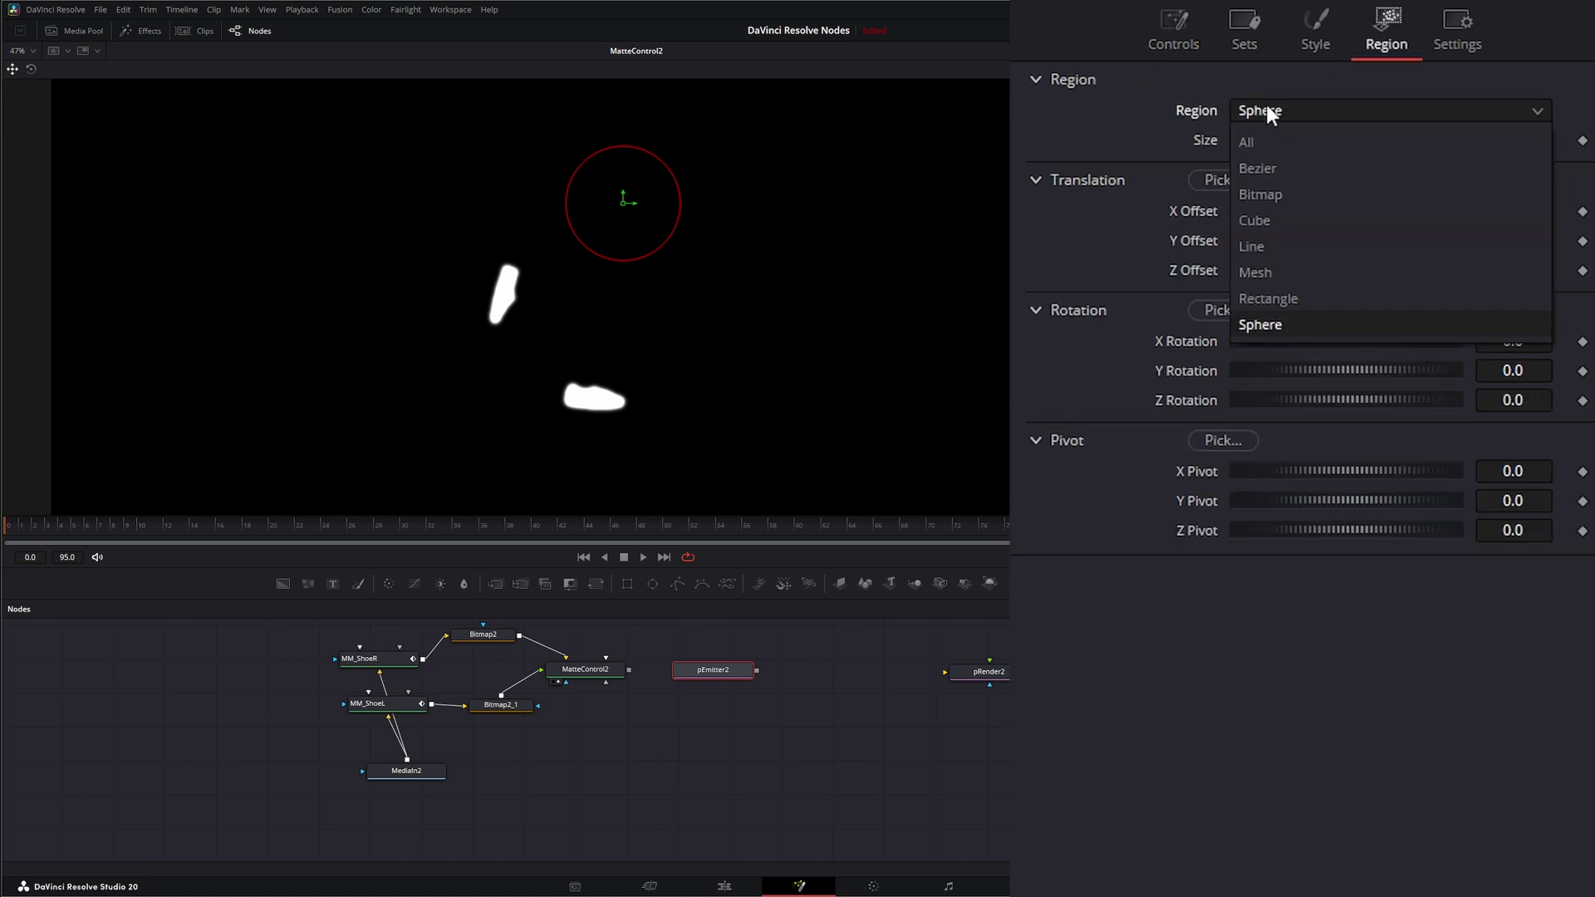
click(1271, 195)
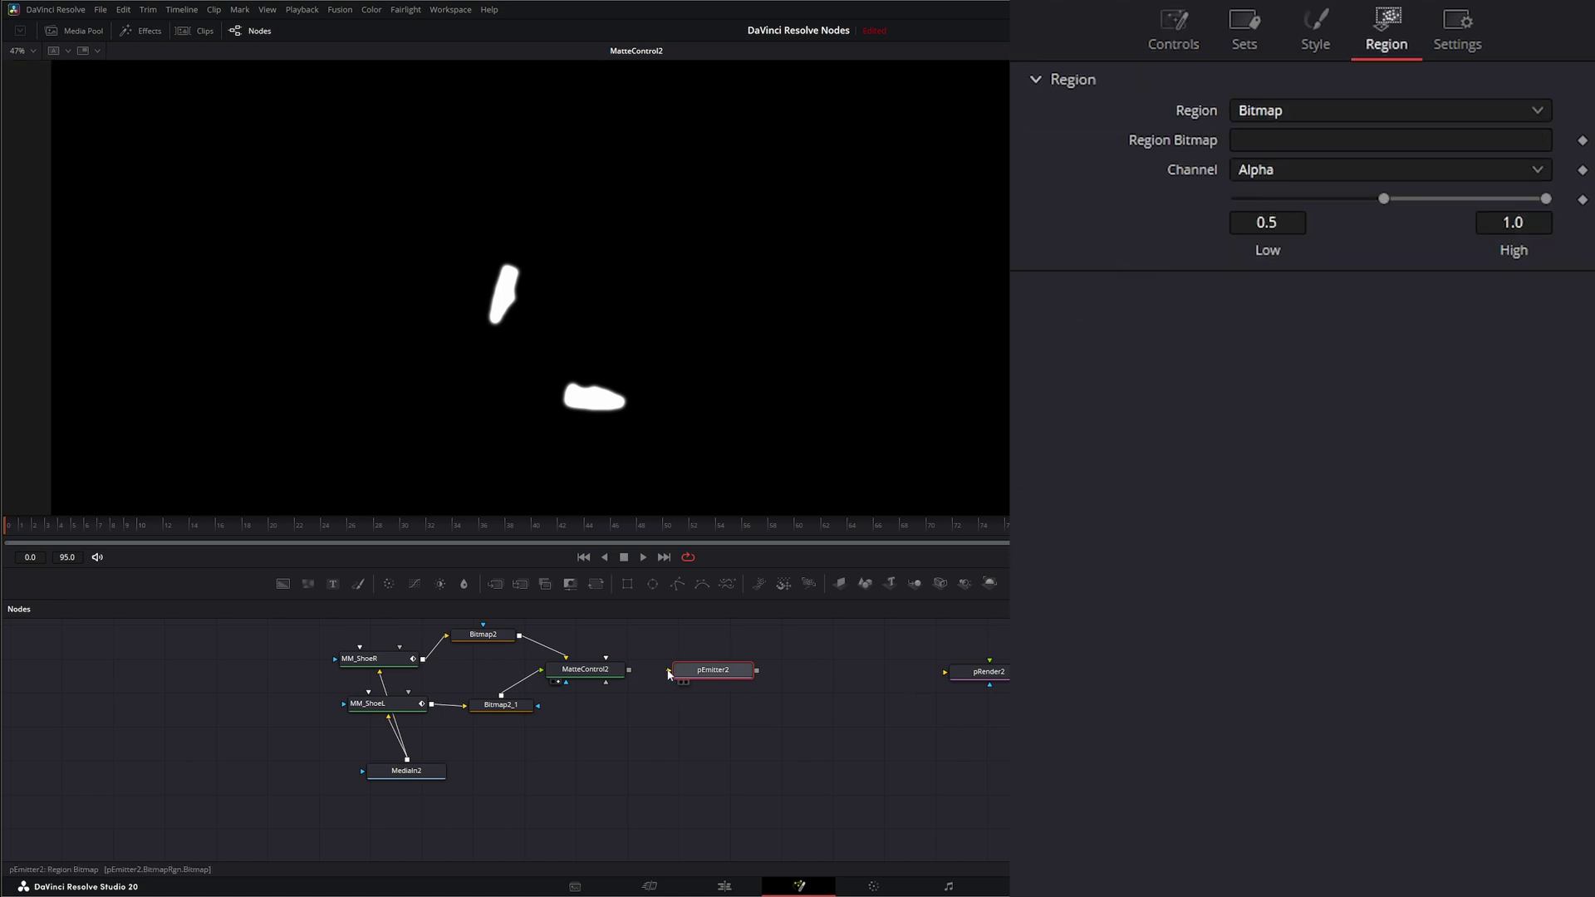
drag(629, 673, 707, 672)
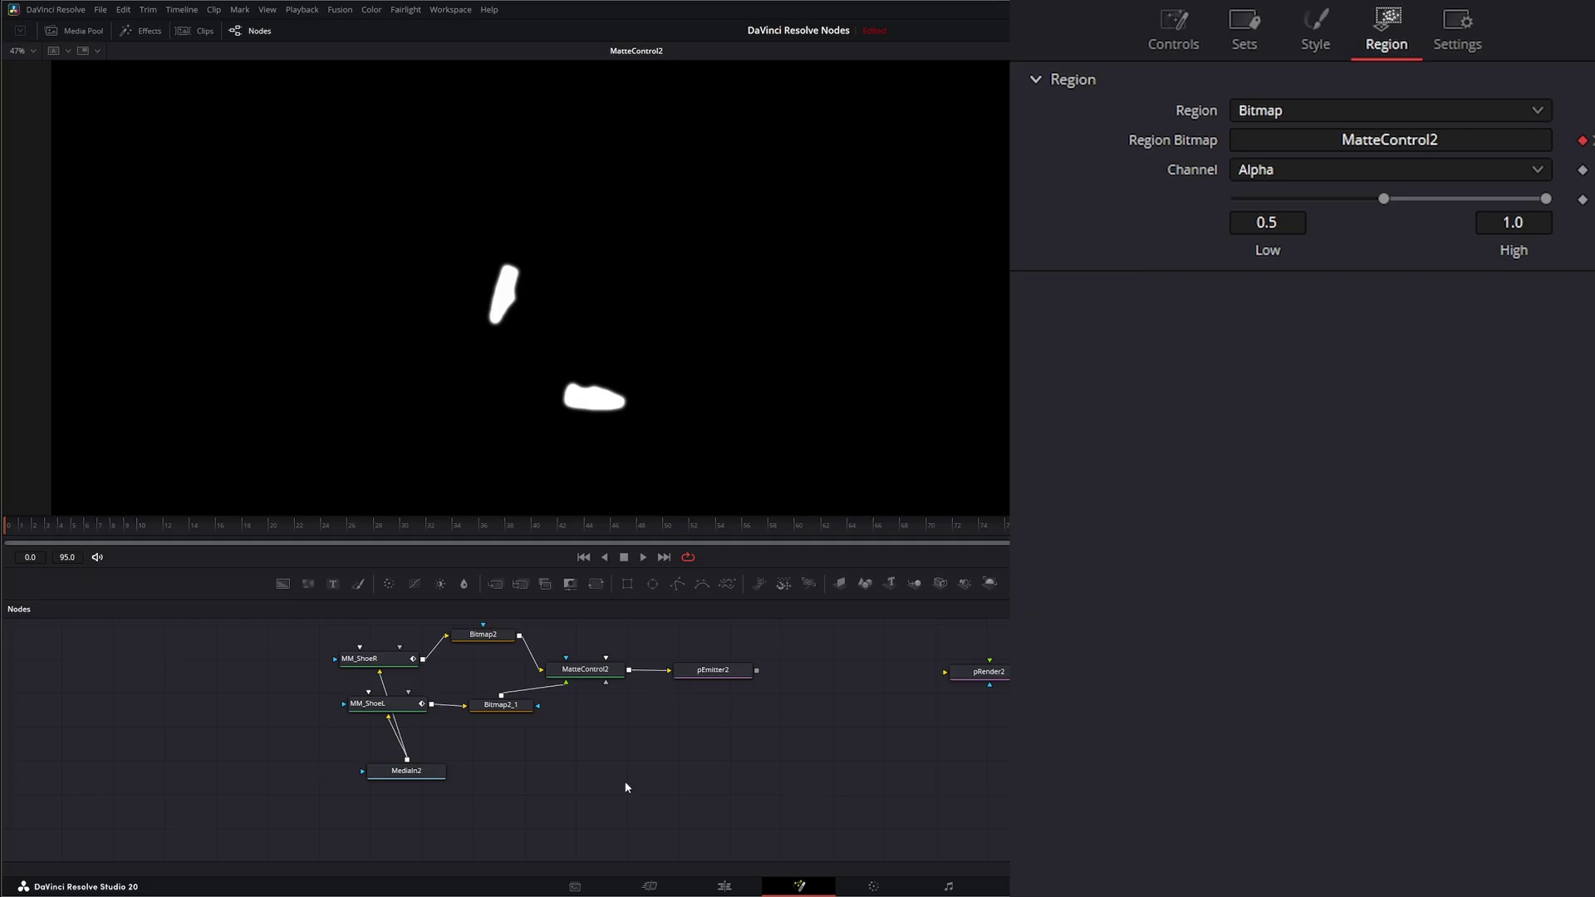
Step: Align MediaIn2 beneath the Magic Mask nodes and connect pEmitter2 to pRender2
drag(427, 770, 404, 770)
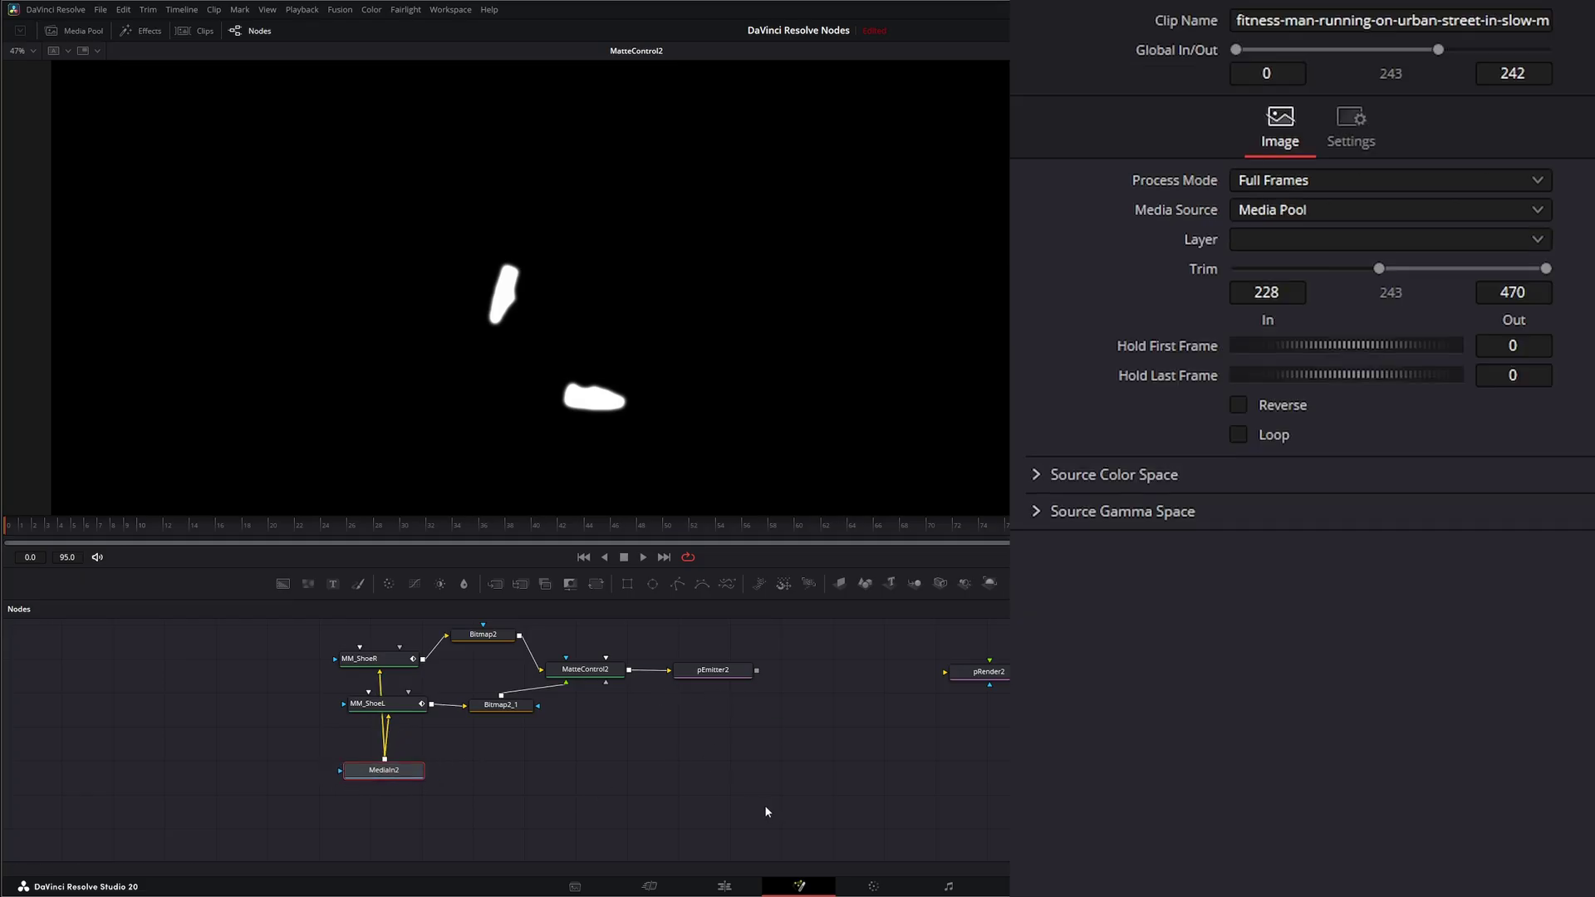
drag(993, 671, 968, 671)
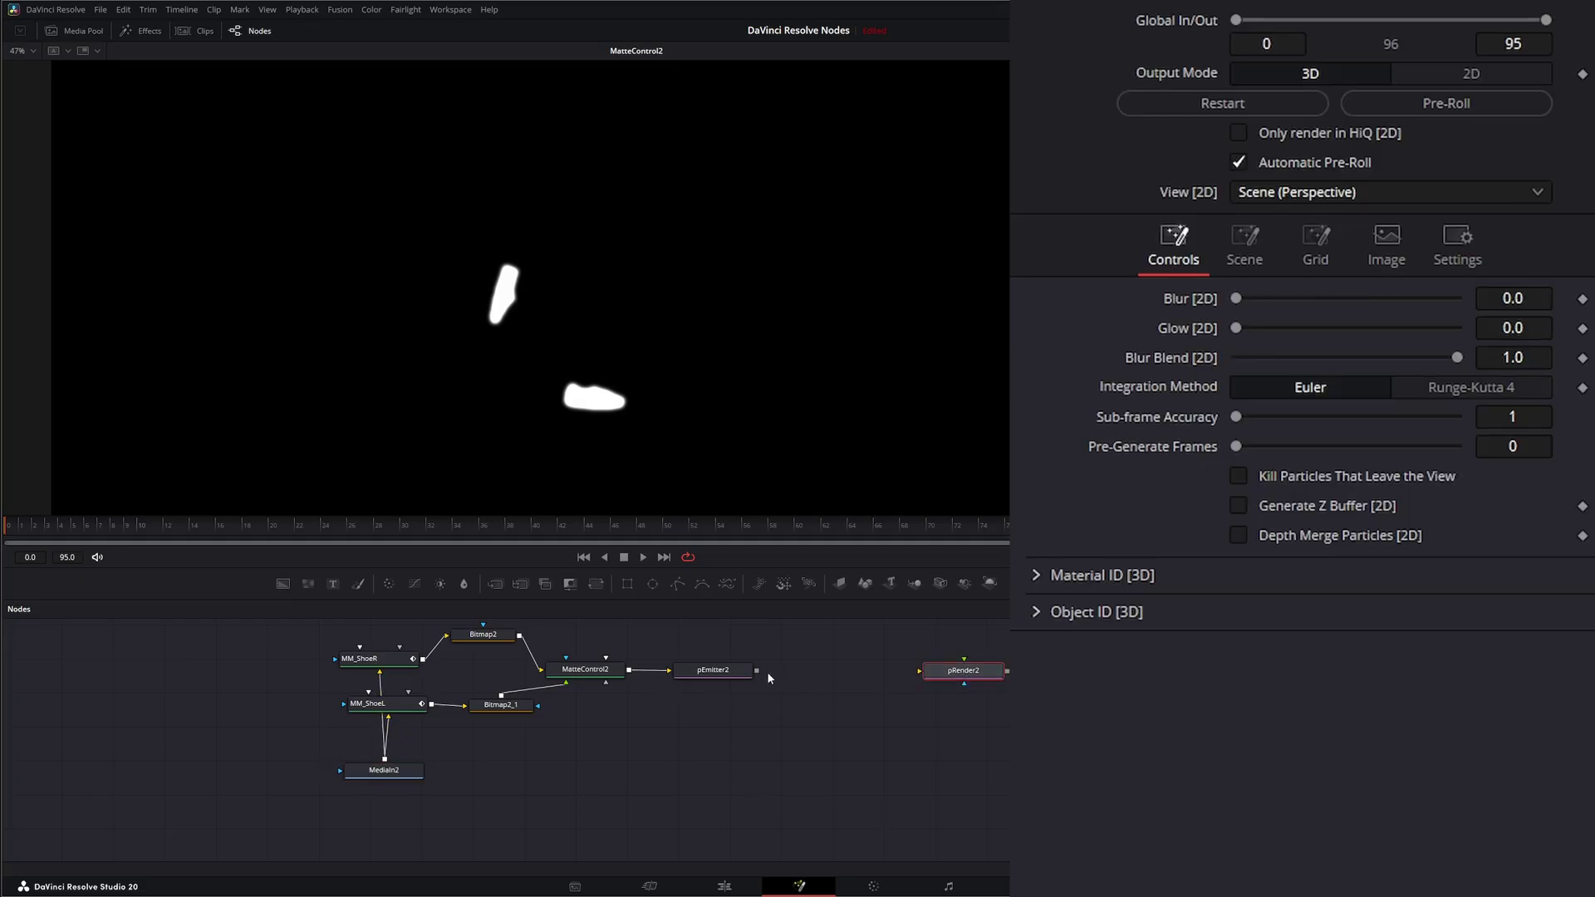
drag(756, 671, 969, 677)
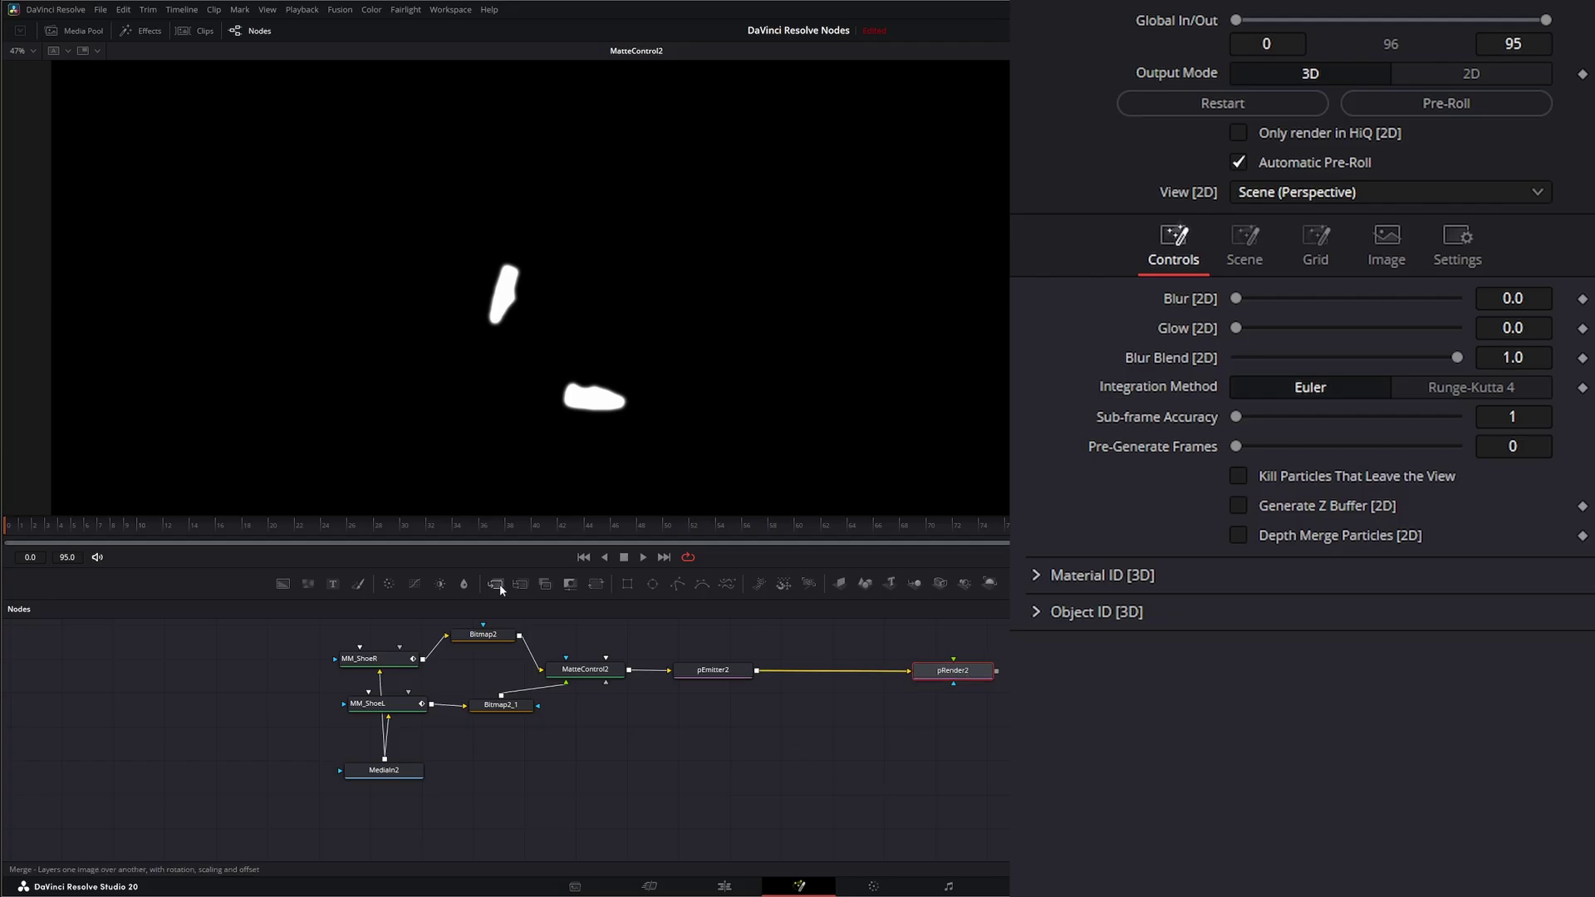
Step: Add a Merge node with MediaIn2 as background and pRender2 as foreground, and show it in the viewer
drag(497, 583, 820, 784)
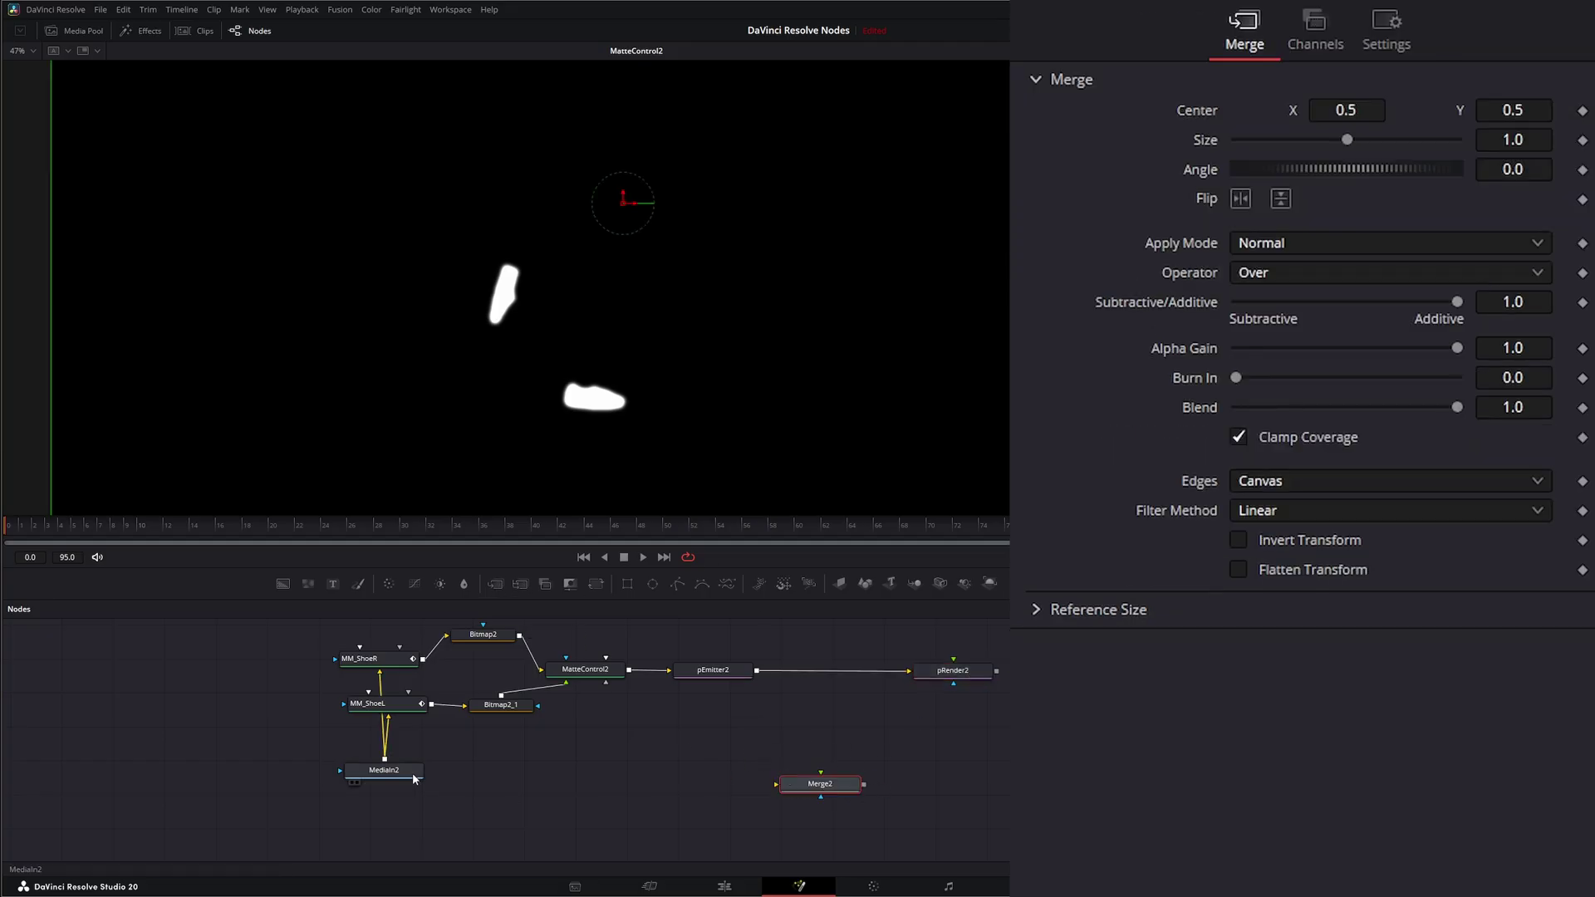
drag(385, 758, 782, 786)
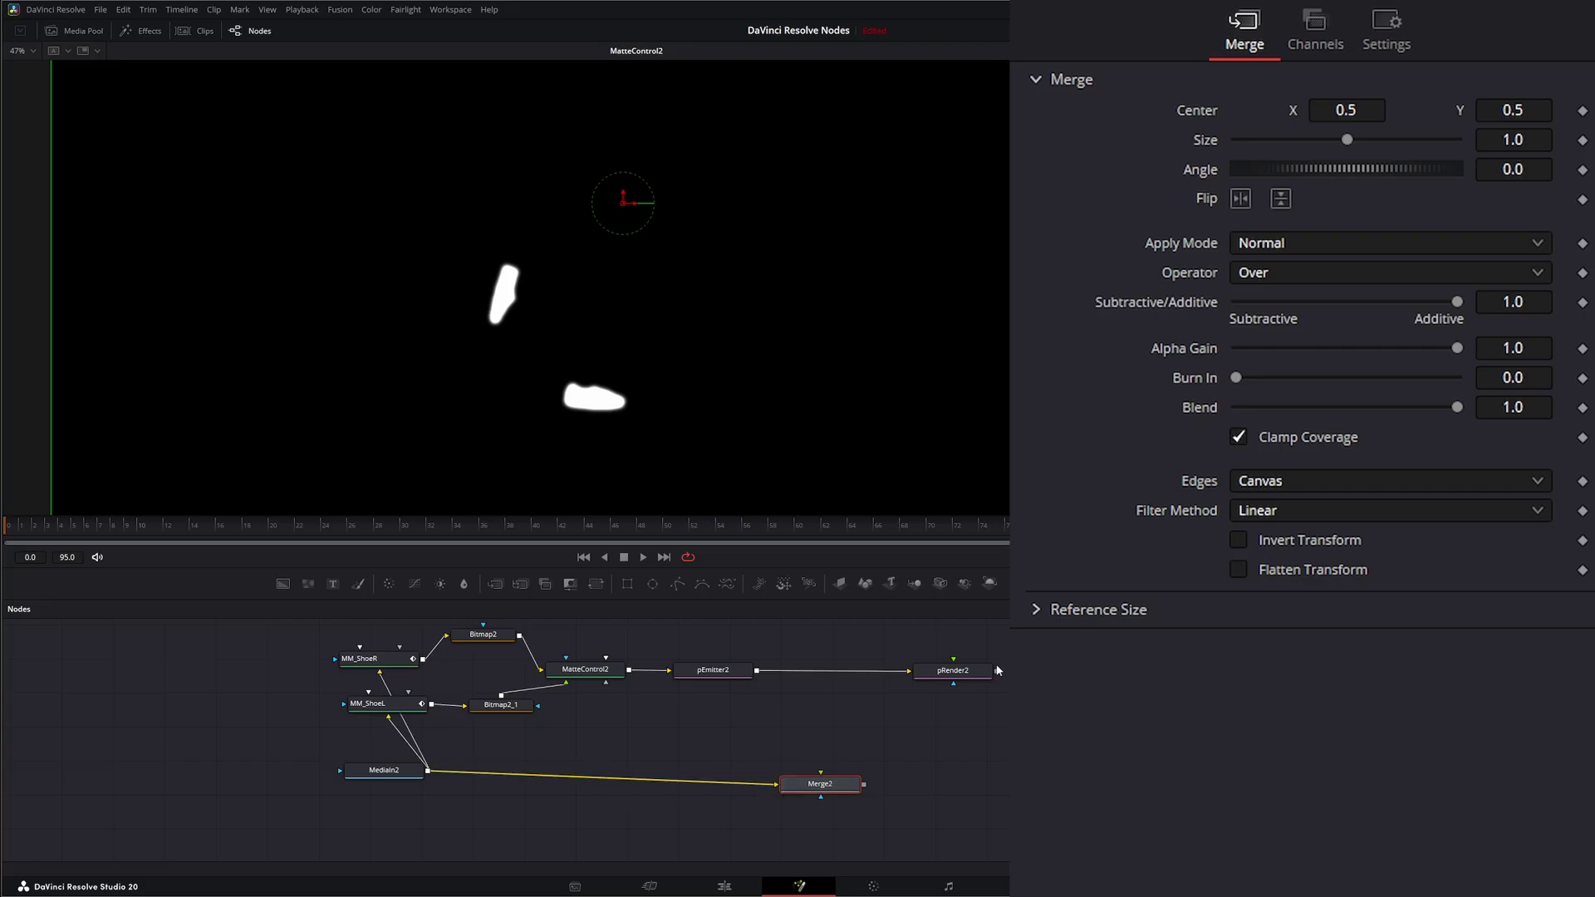
drag(1000, 677, 833, 790)
key(1)
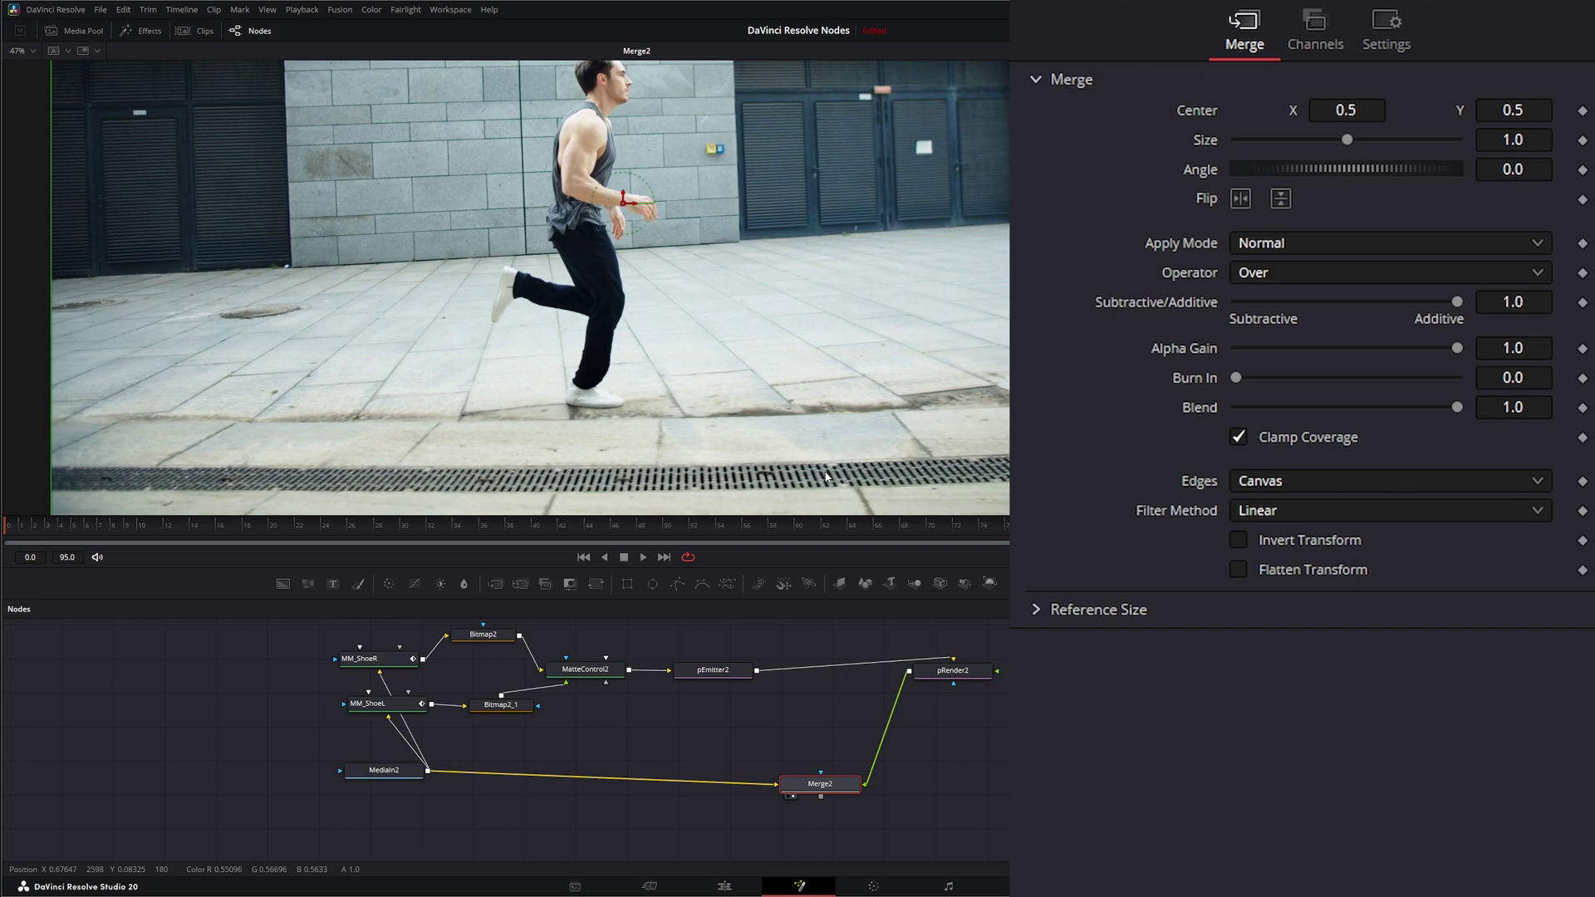
Step: Play back the merged footage and return to the first frame
click(644, 558)
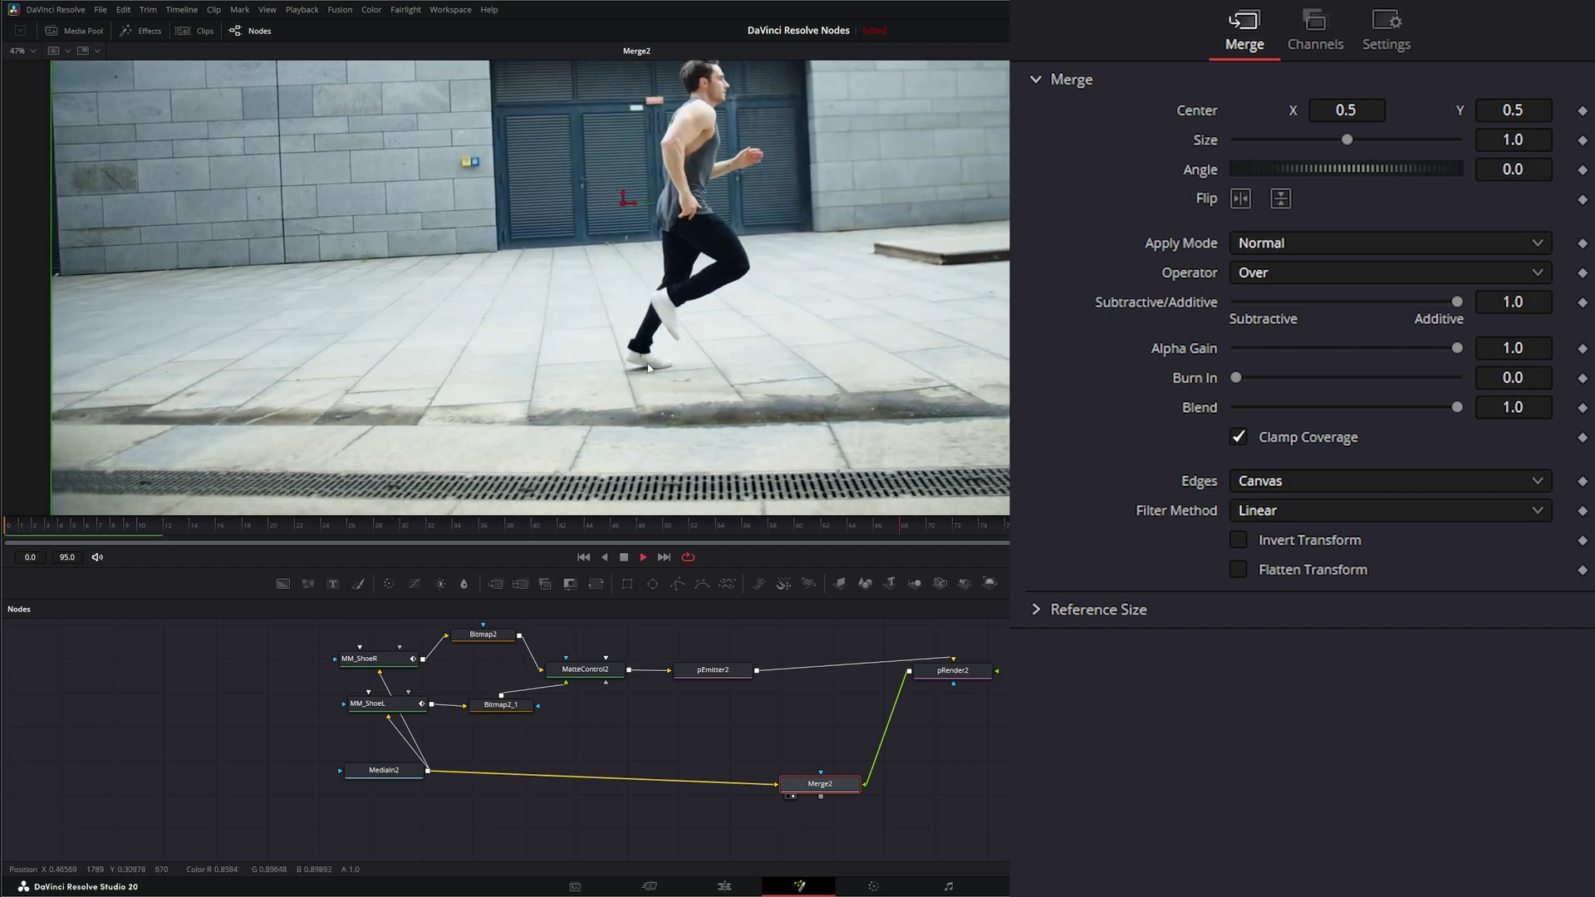
click(583, 558)
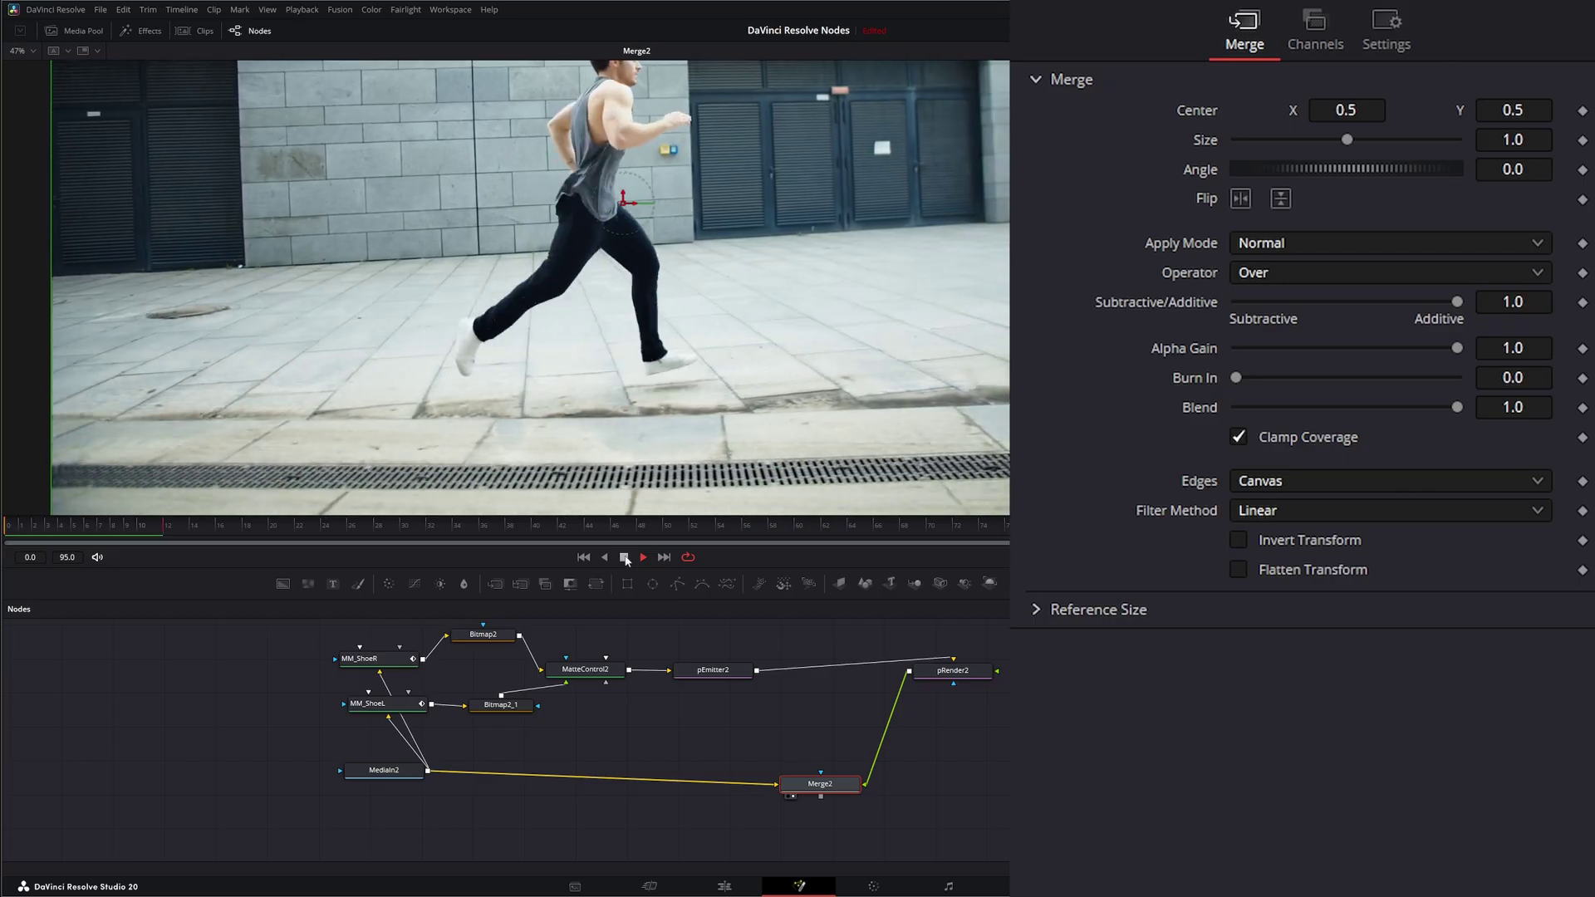
click(584, 557)
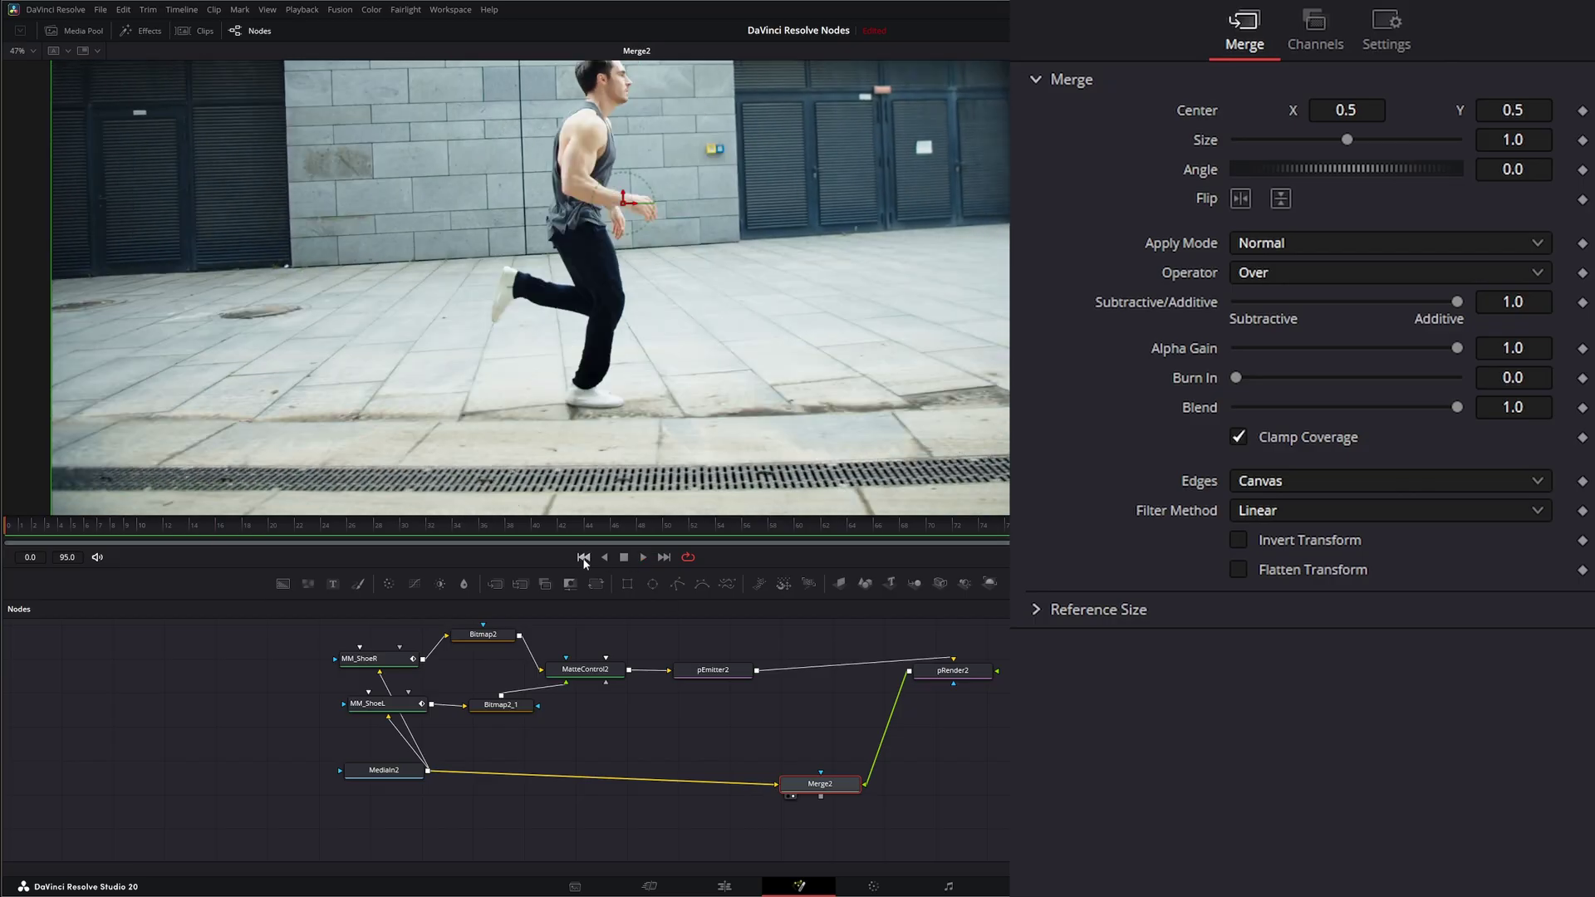
Step: Set pEmitter2's particle Number to 100 and Number Variance to 50
click(722, 678)
drag(953, 670, 963, 677)
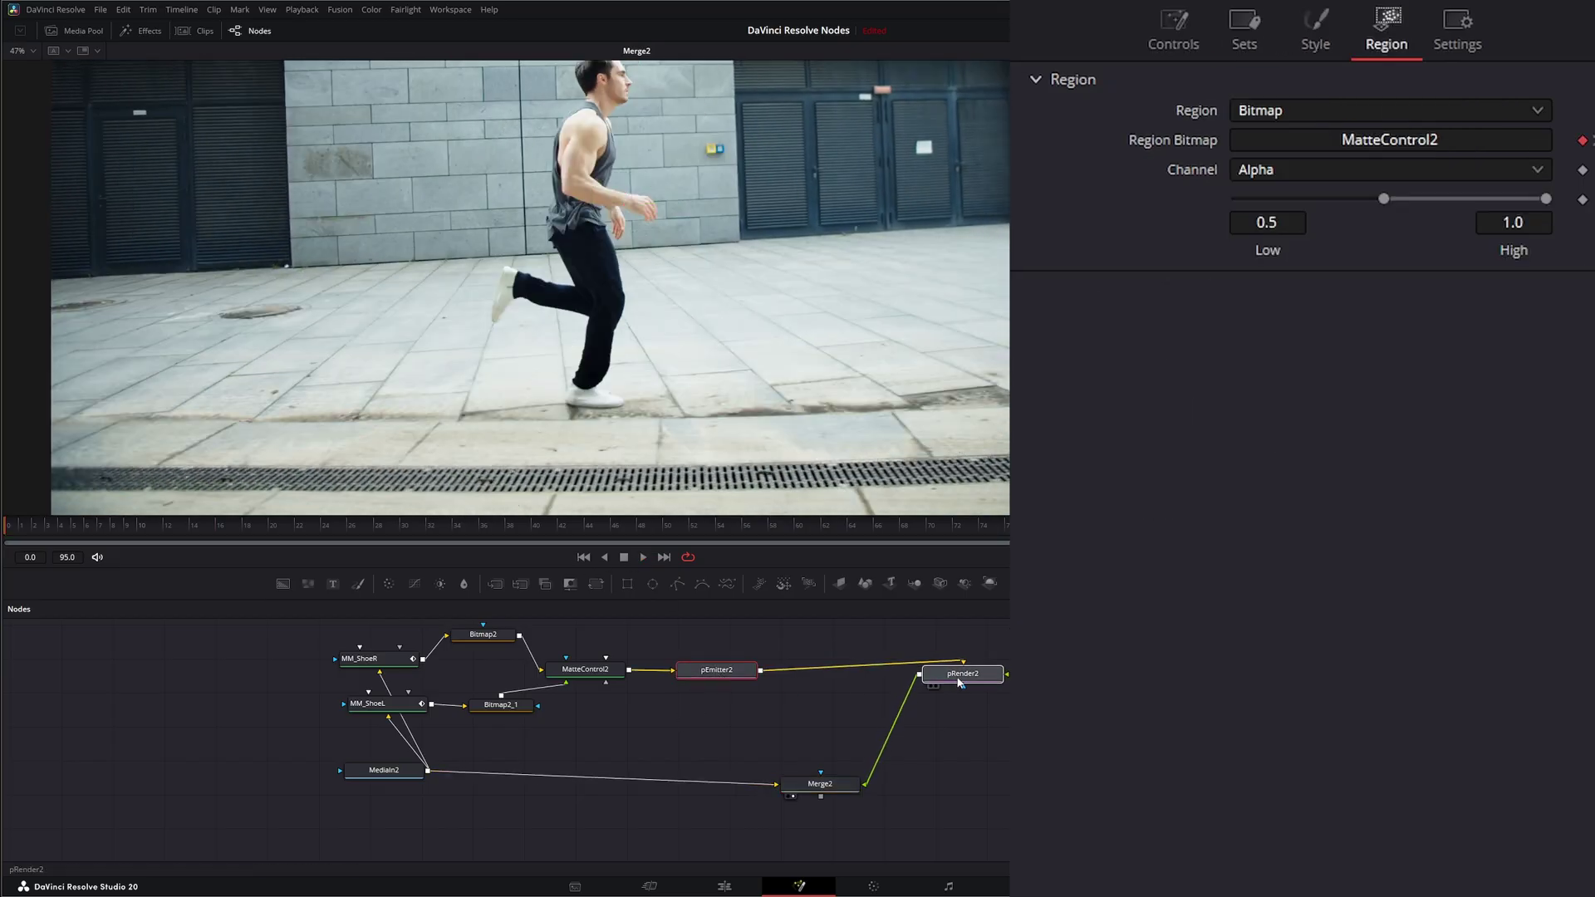
click(716, 670)
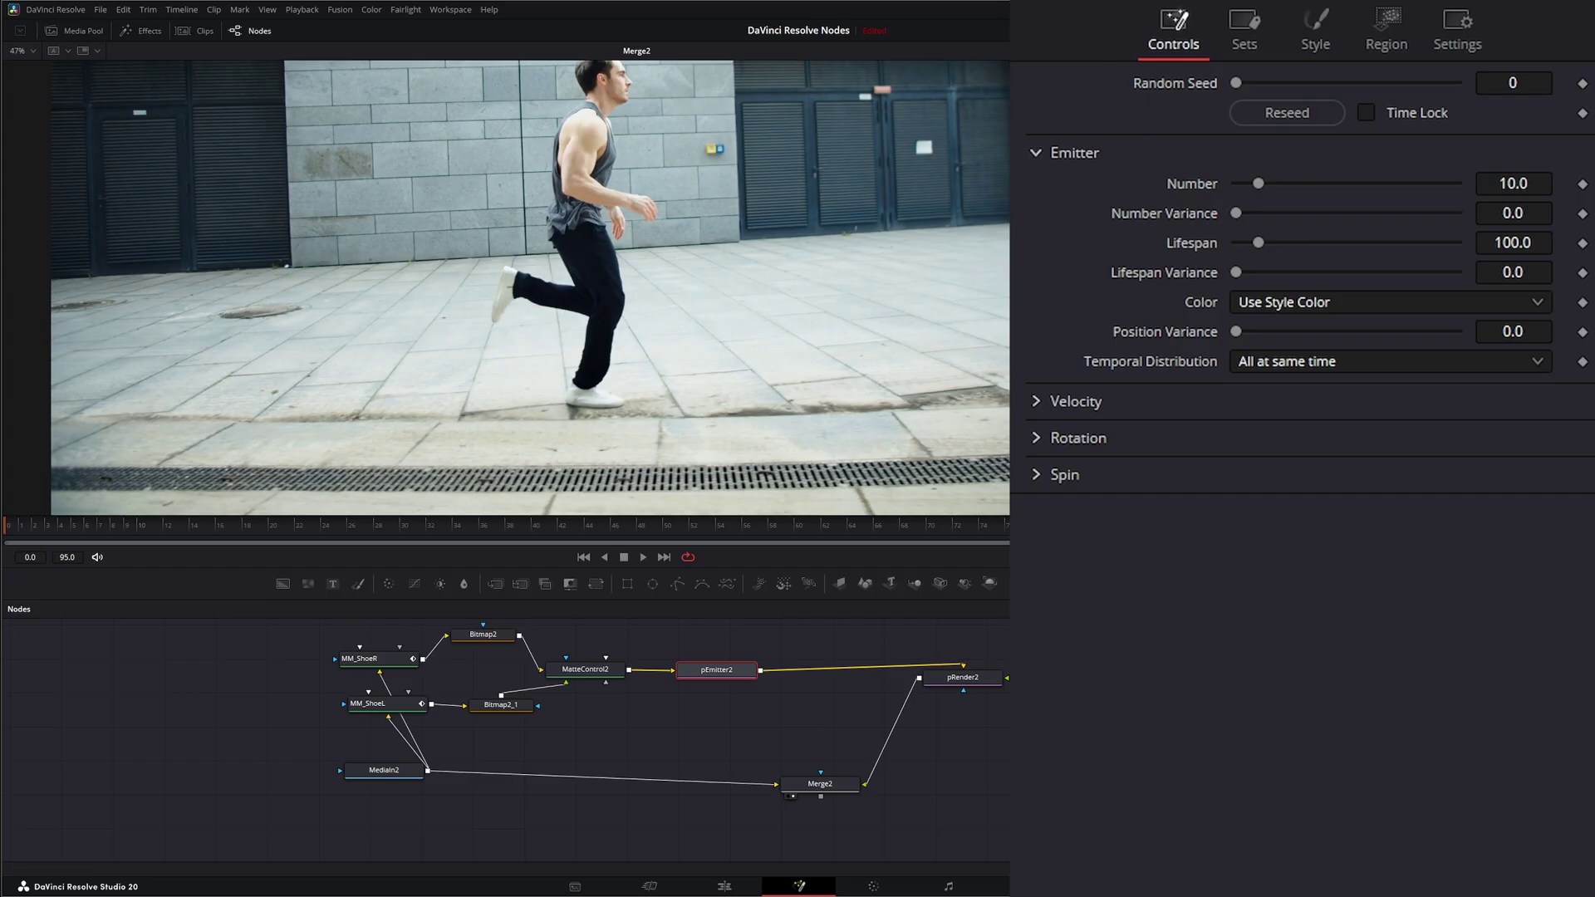
click(1499, 183)
text(100)
click(1533, 213)
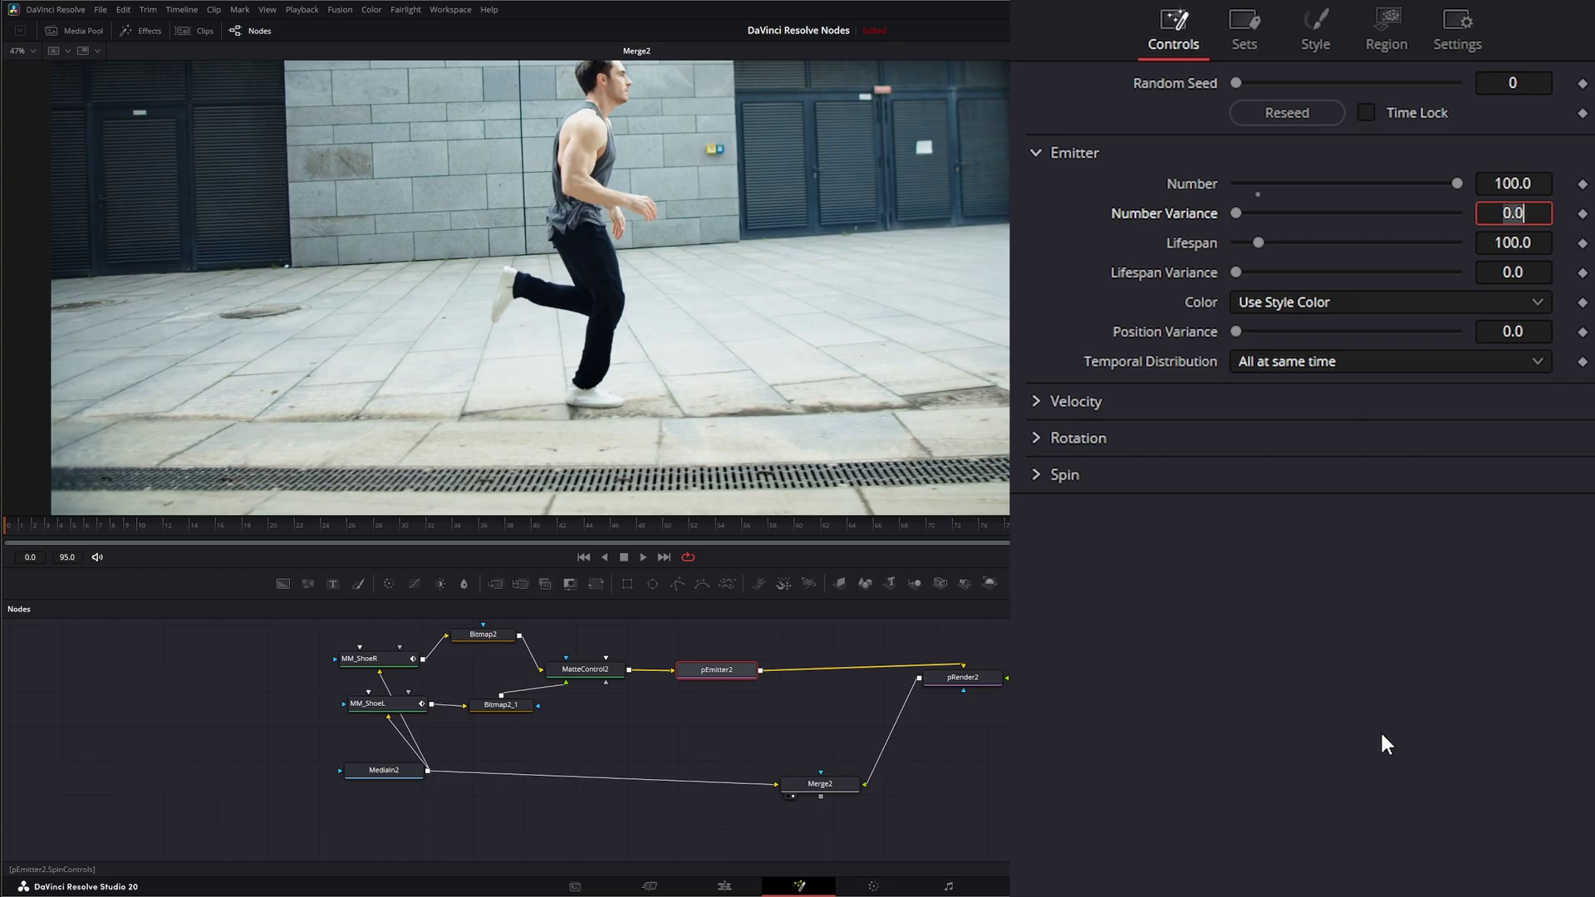
text(50)
Step: Set the emitter's Lifespan to 50 and Lifespan Variance to 20
click(1531, 237)
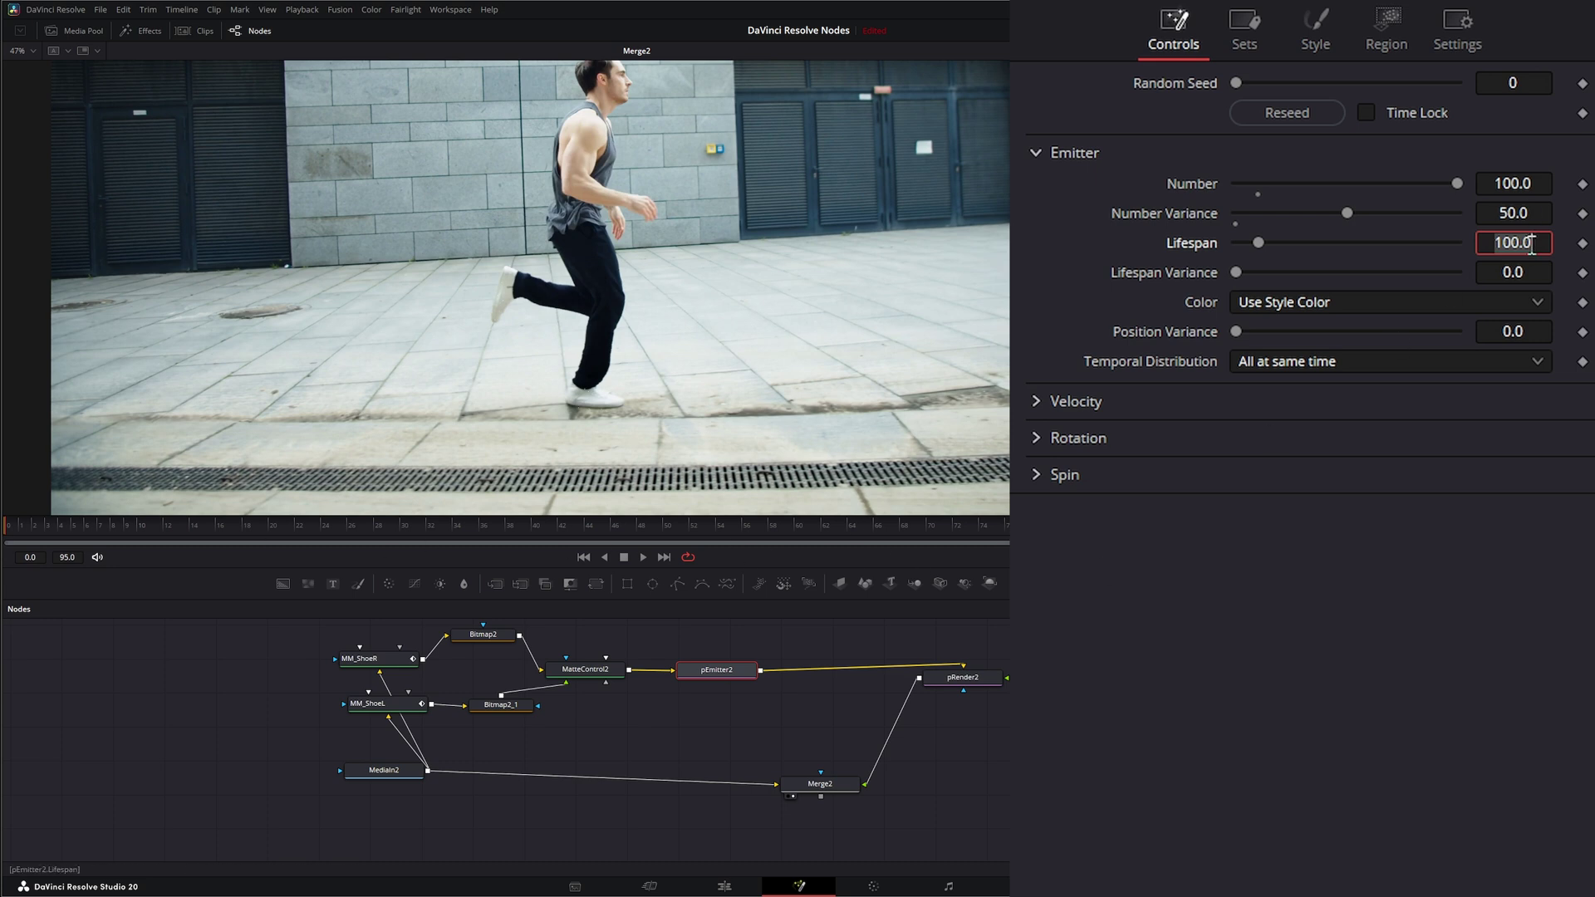
text(50)
key(Return)
click(1536, 272)
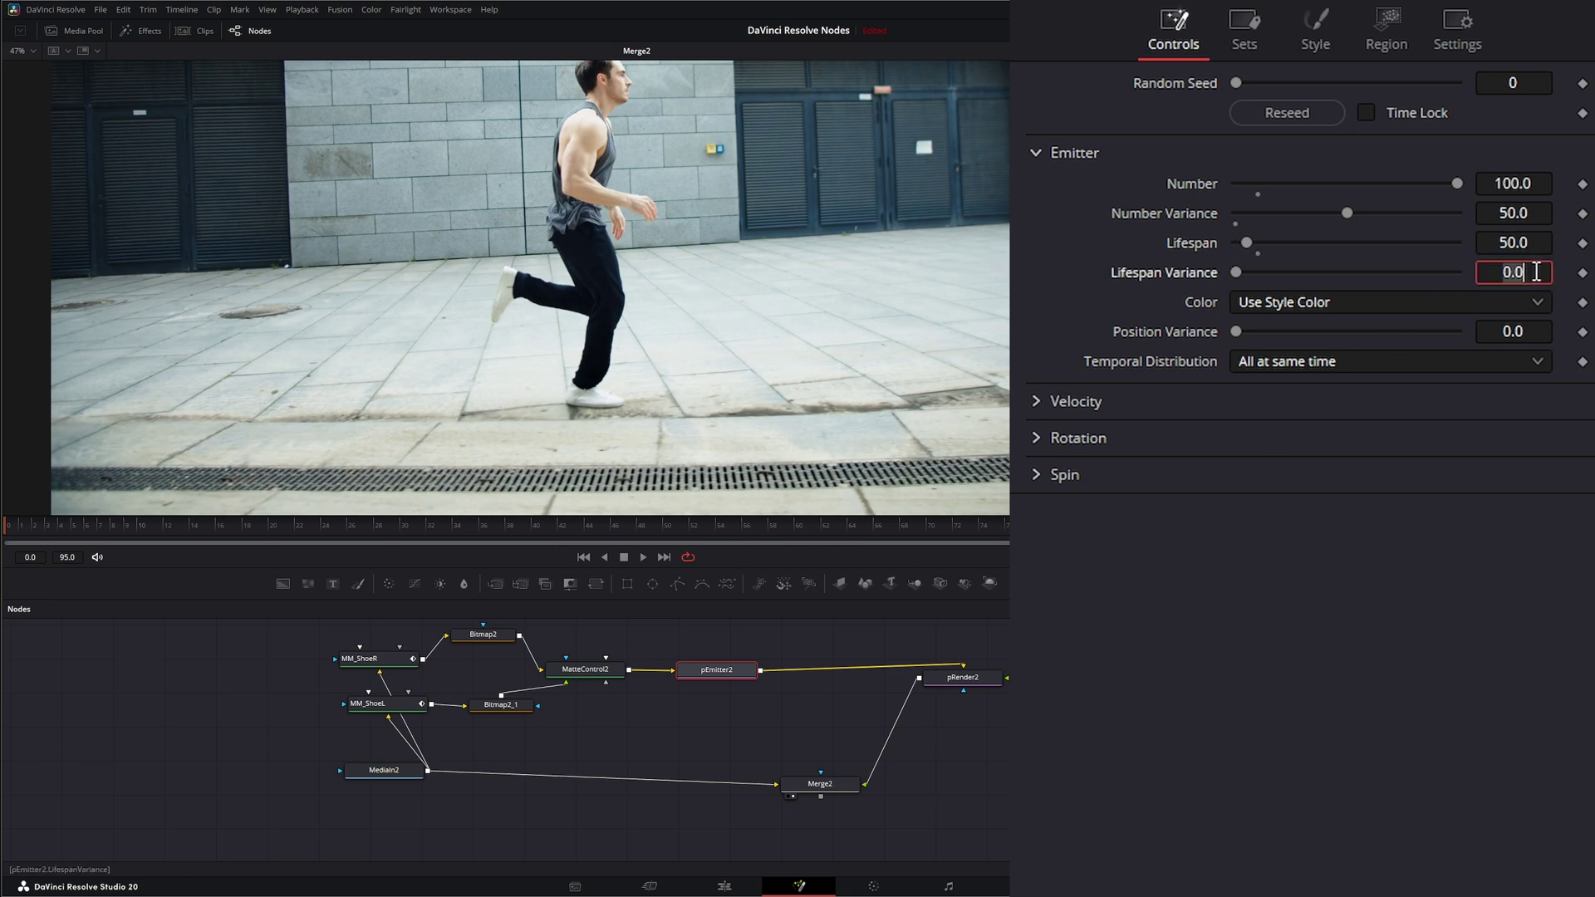
text(20)
key(Return)
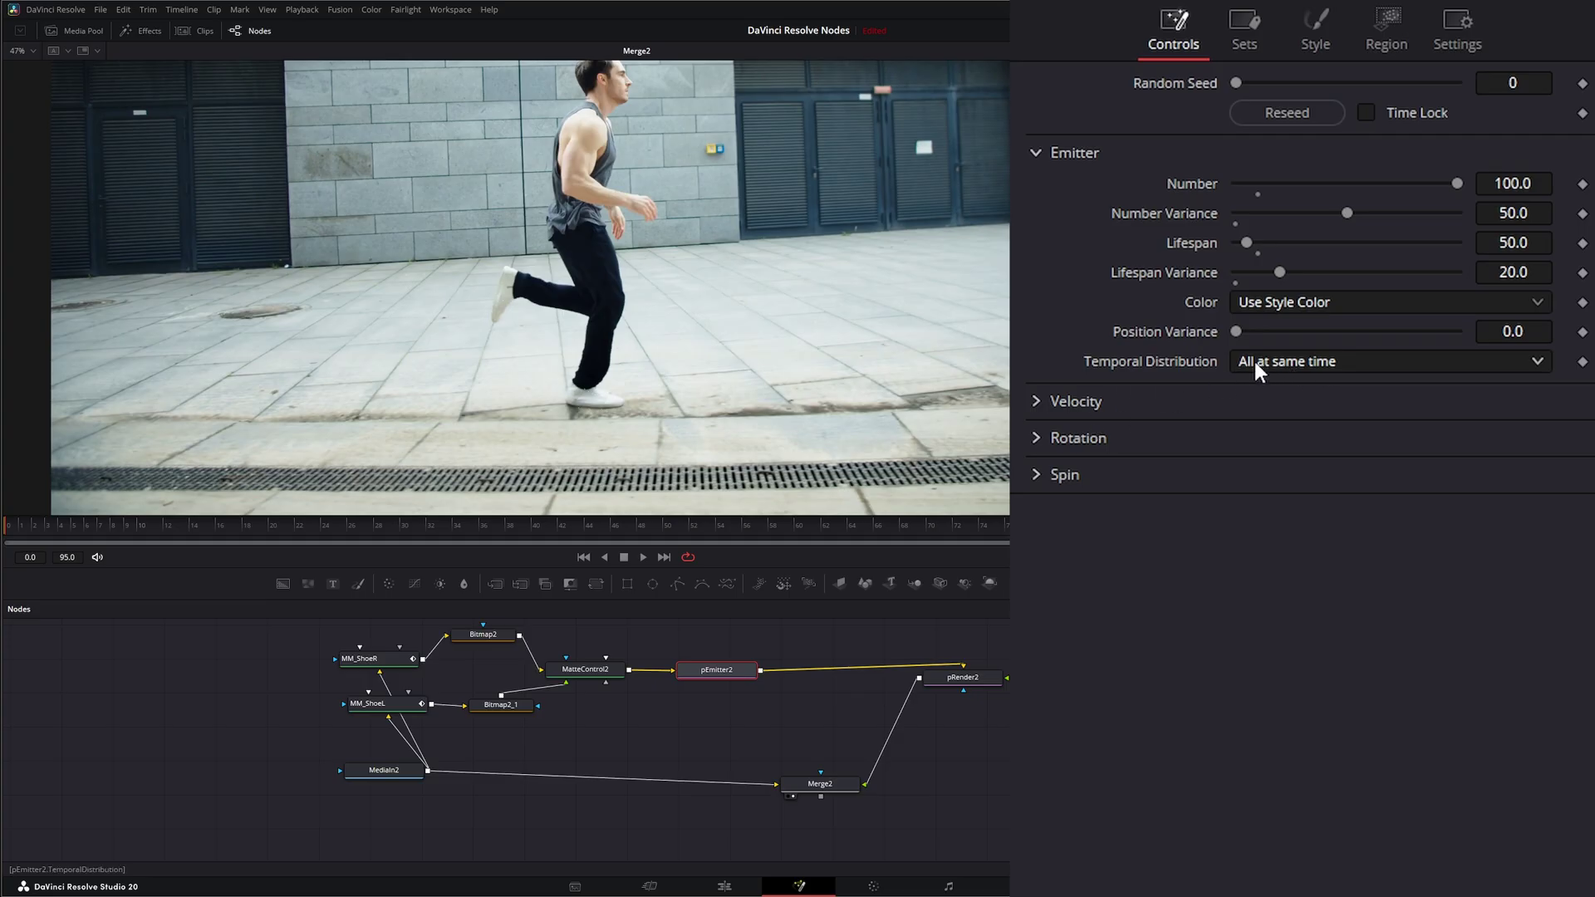
Step: Set the emitter's particle Velocity to 0.03
click(1285, 364)
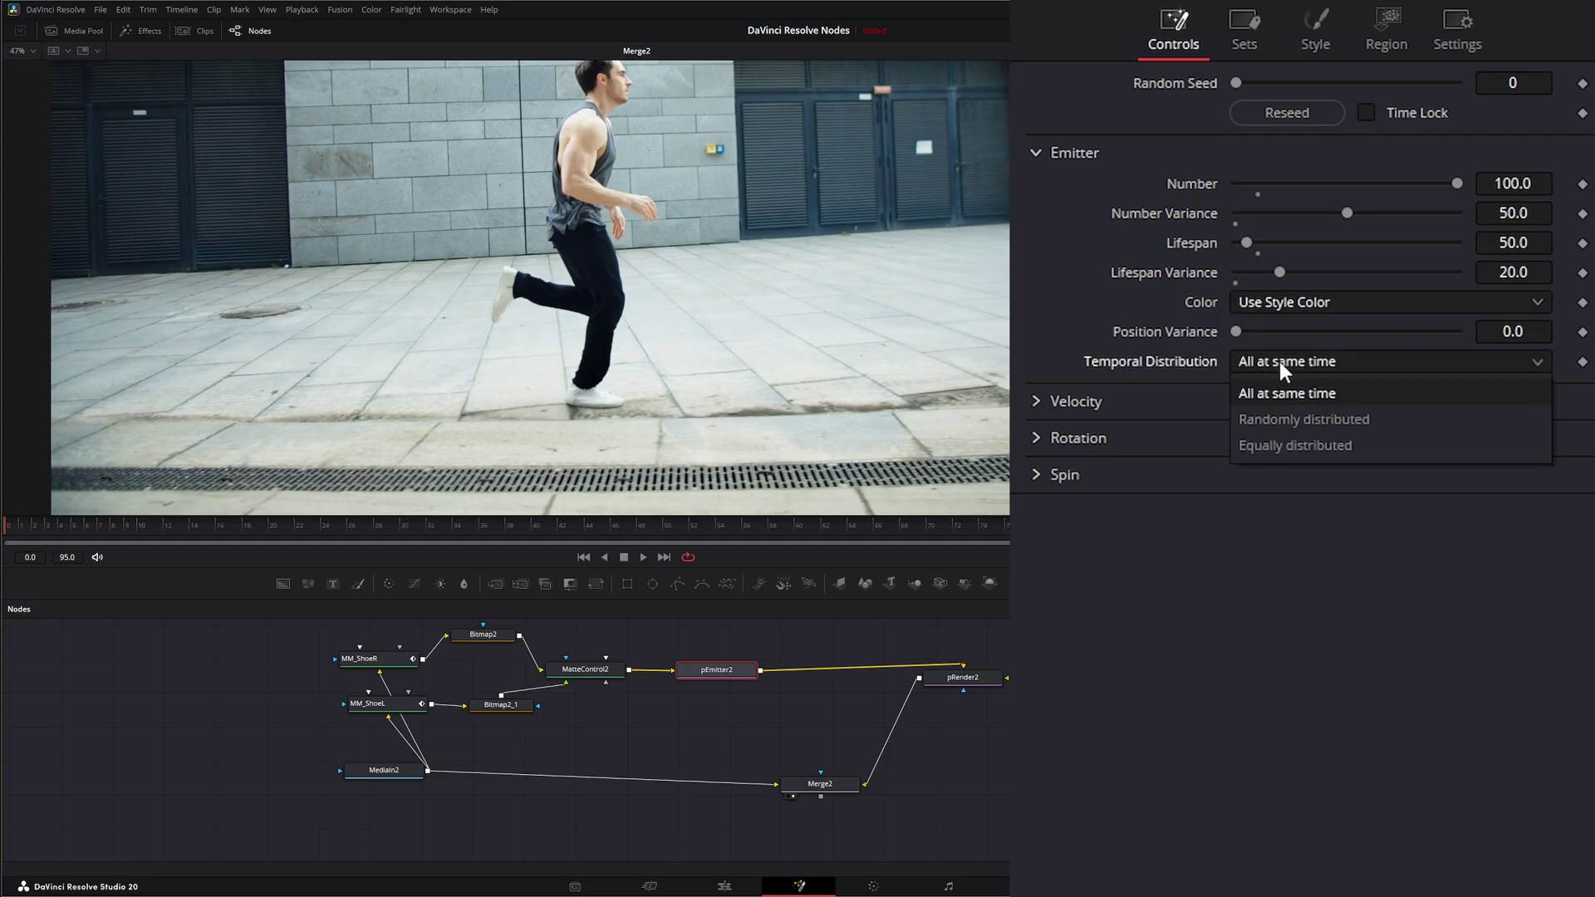
click(1218, 369)
click(1037, 402)
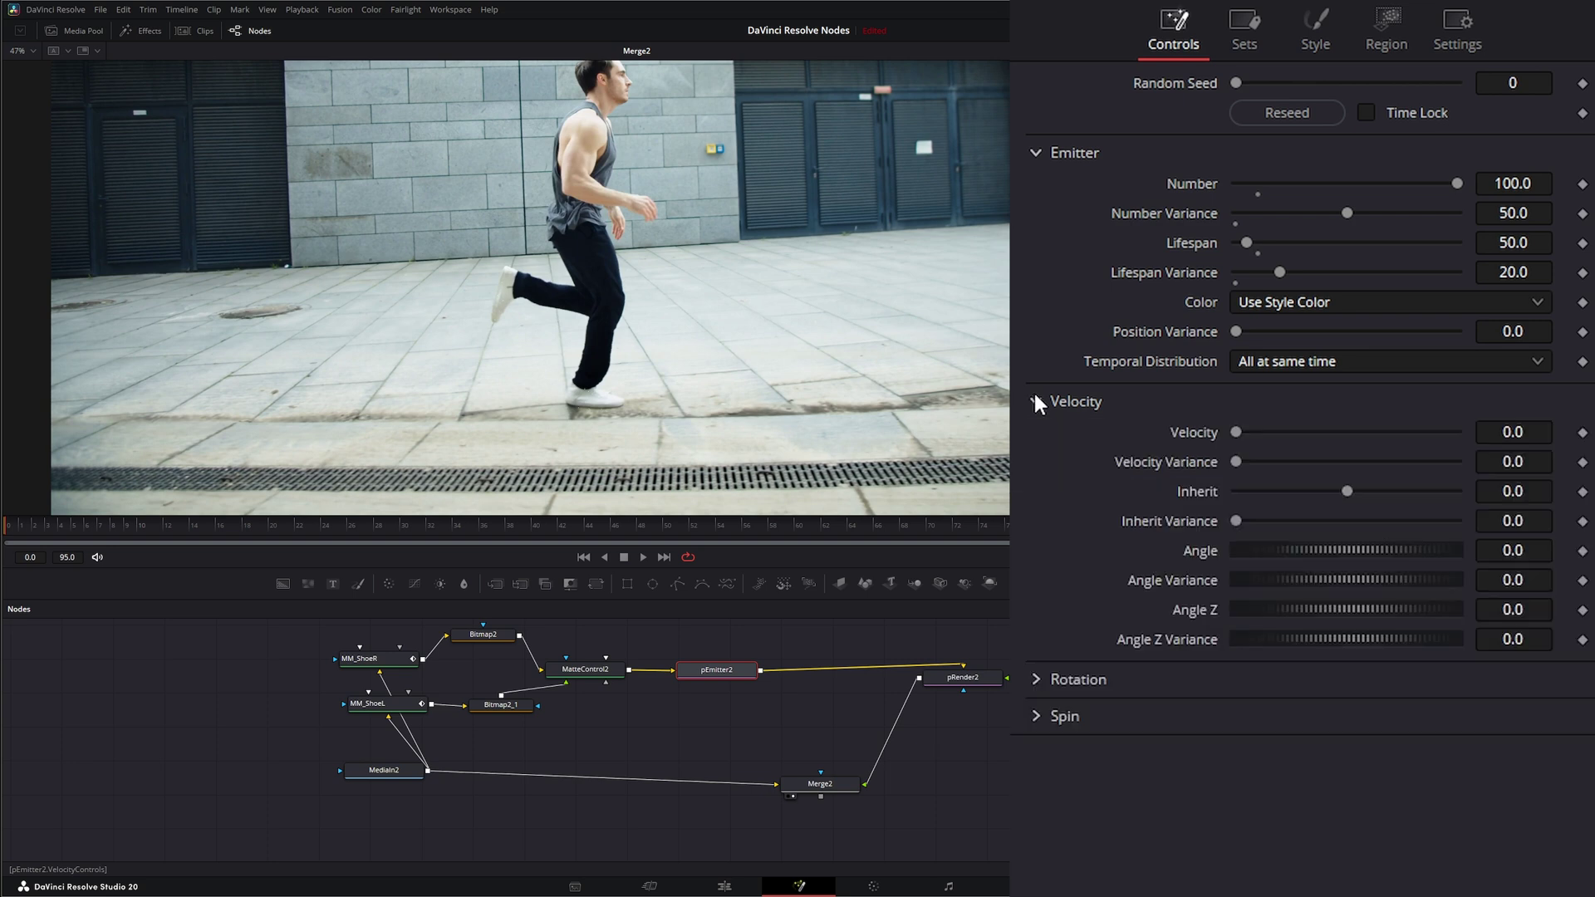
click(1542, 438)
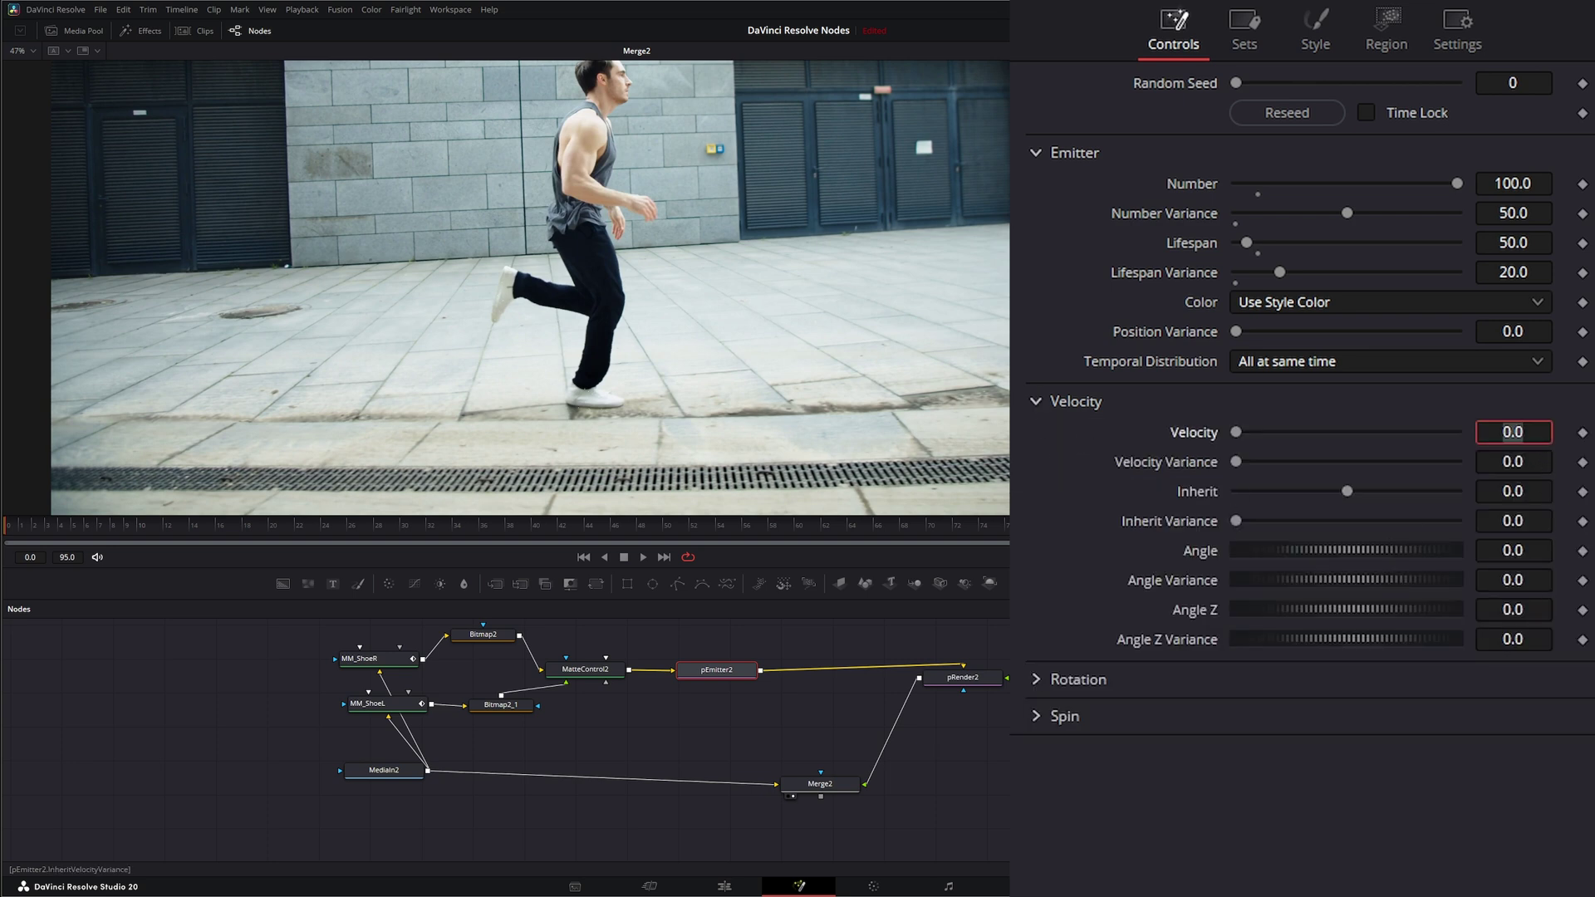
text(.03)
key(Return)
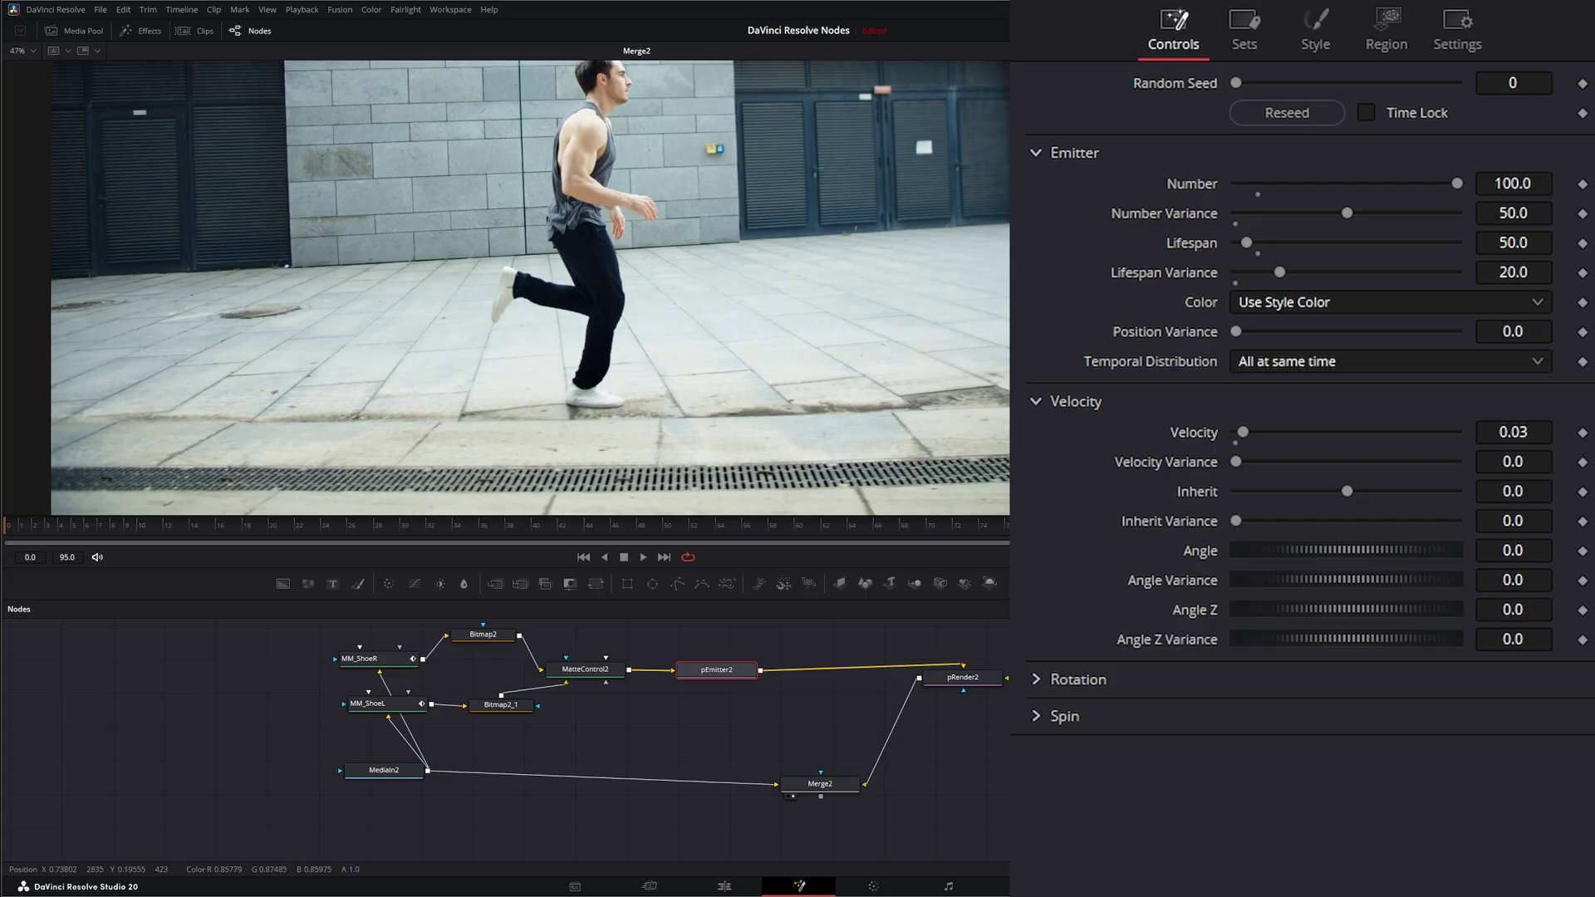
Step: Set the emission Angle to 117.3 and play back the composite
click(1538, 462)
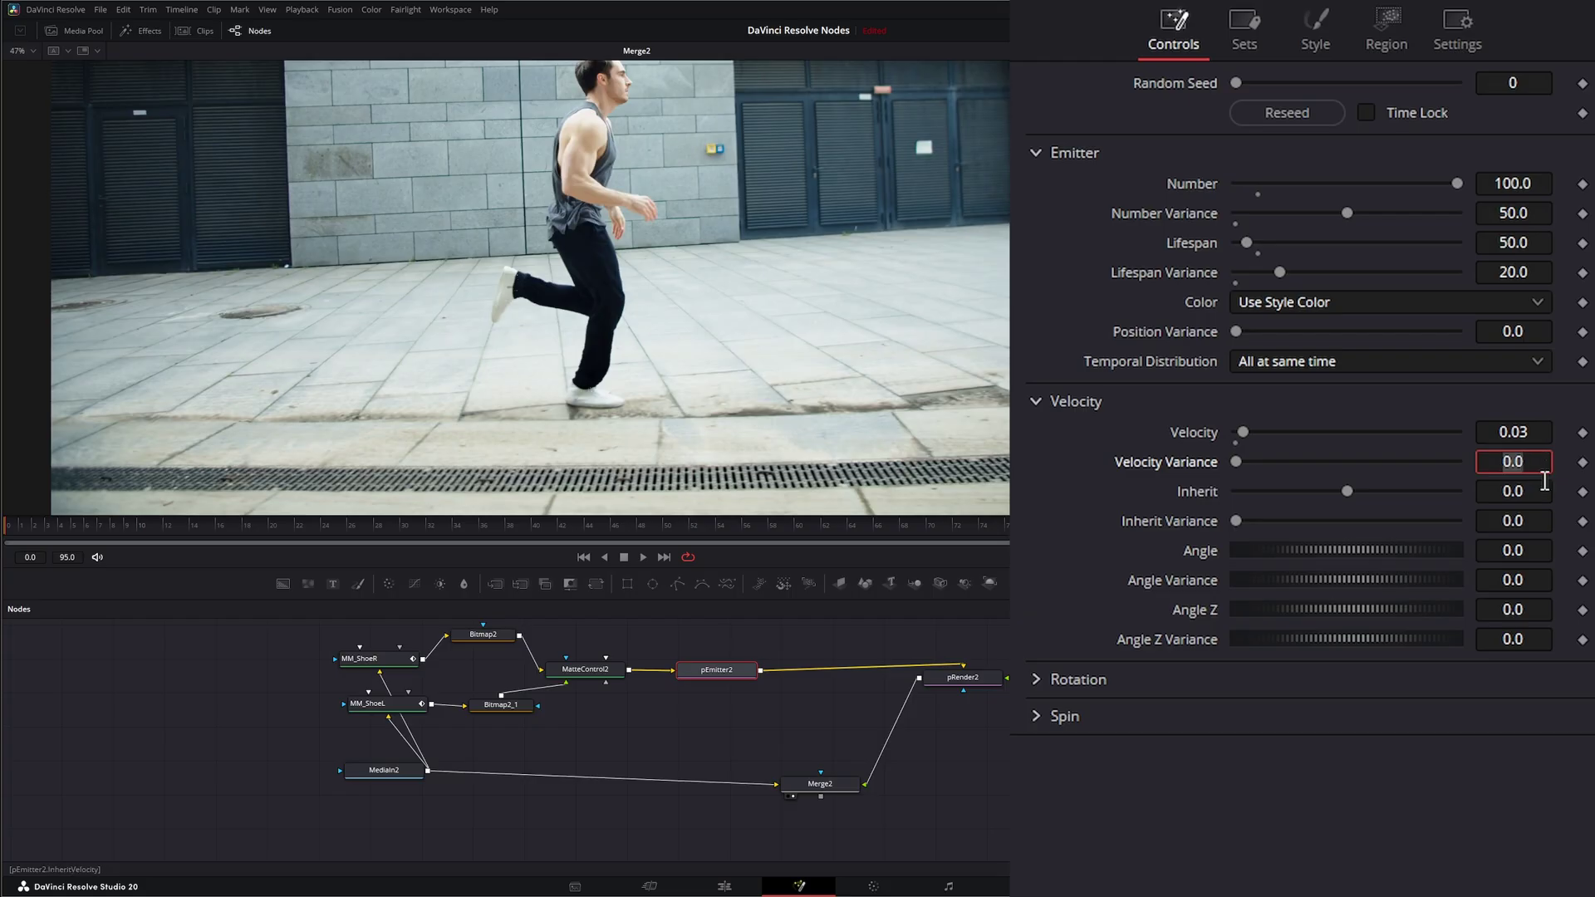
click(1543, 491)
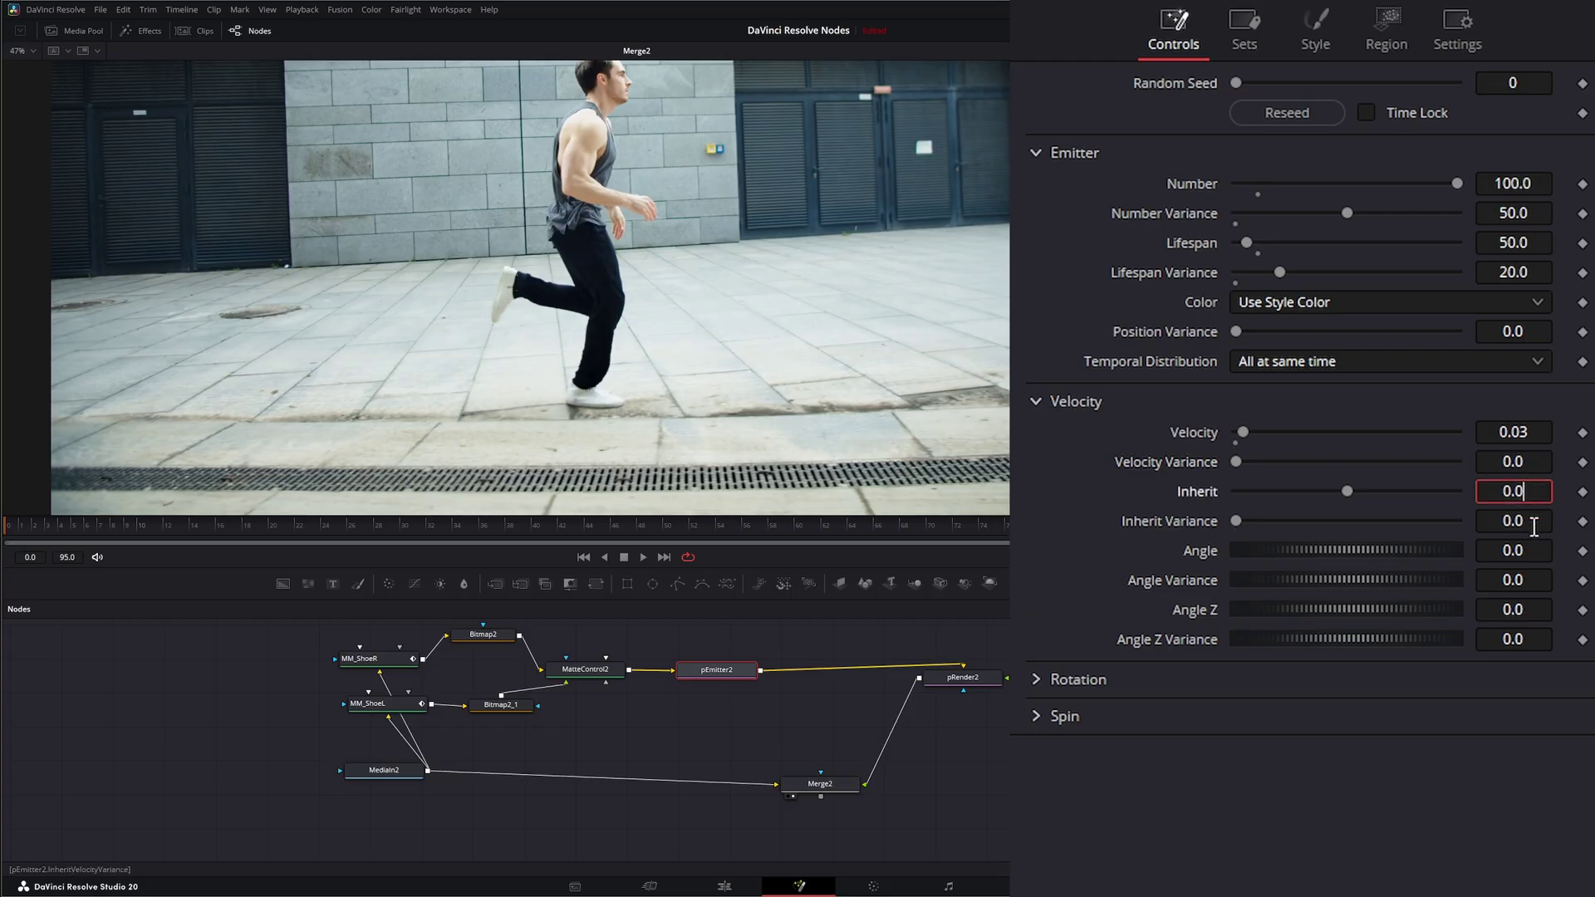
click(1534, 522)
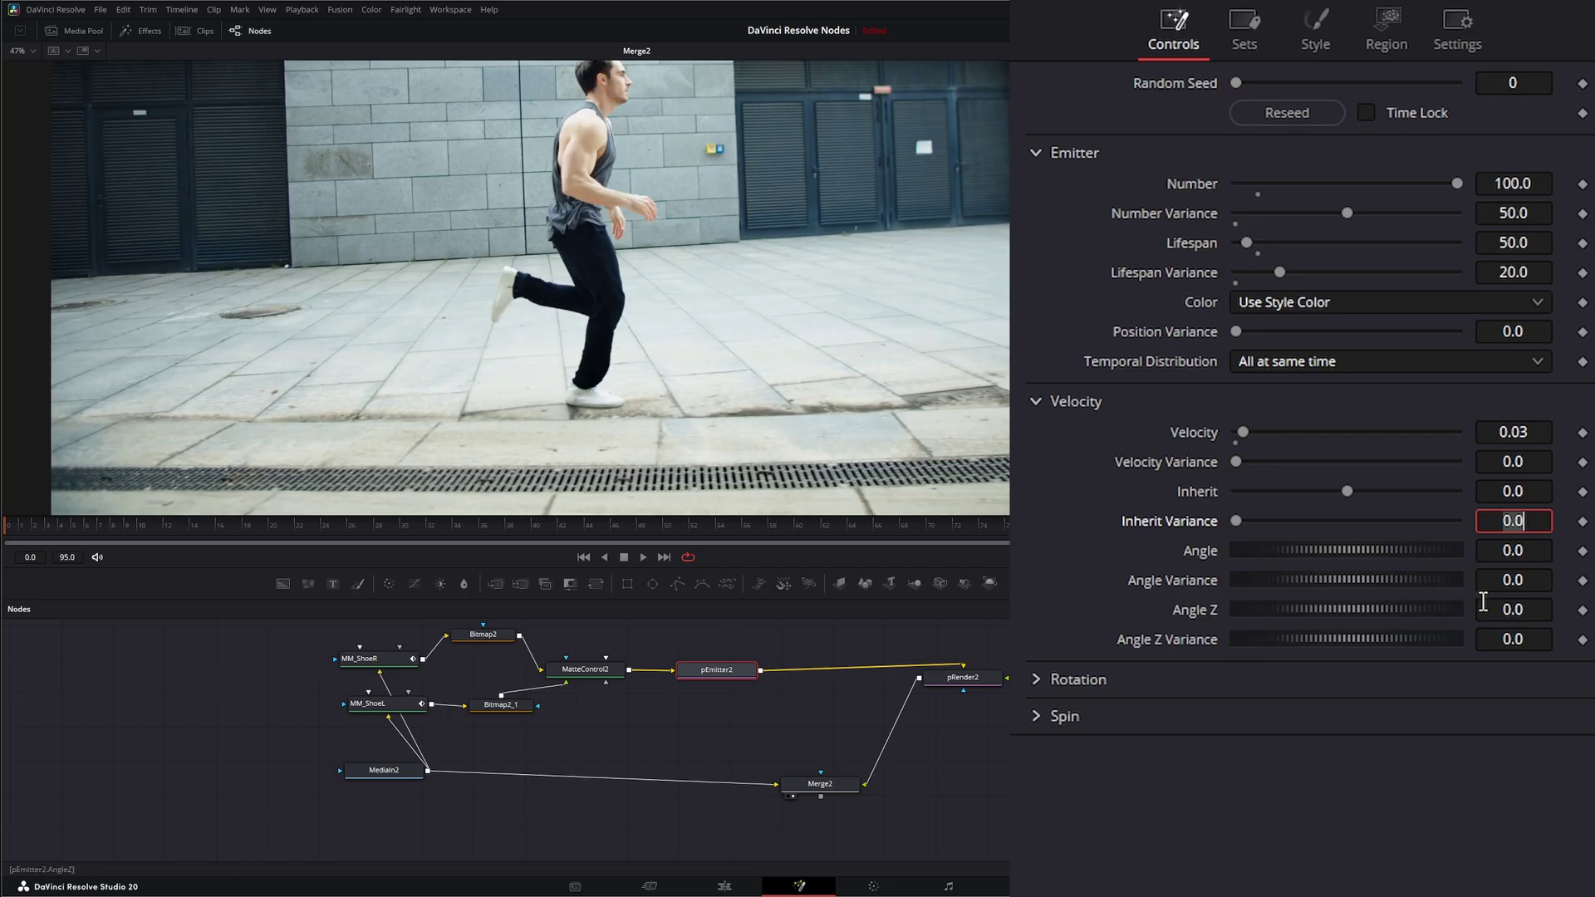
click(644, 557)
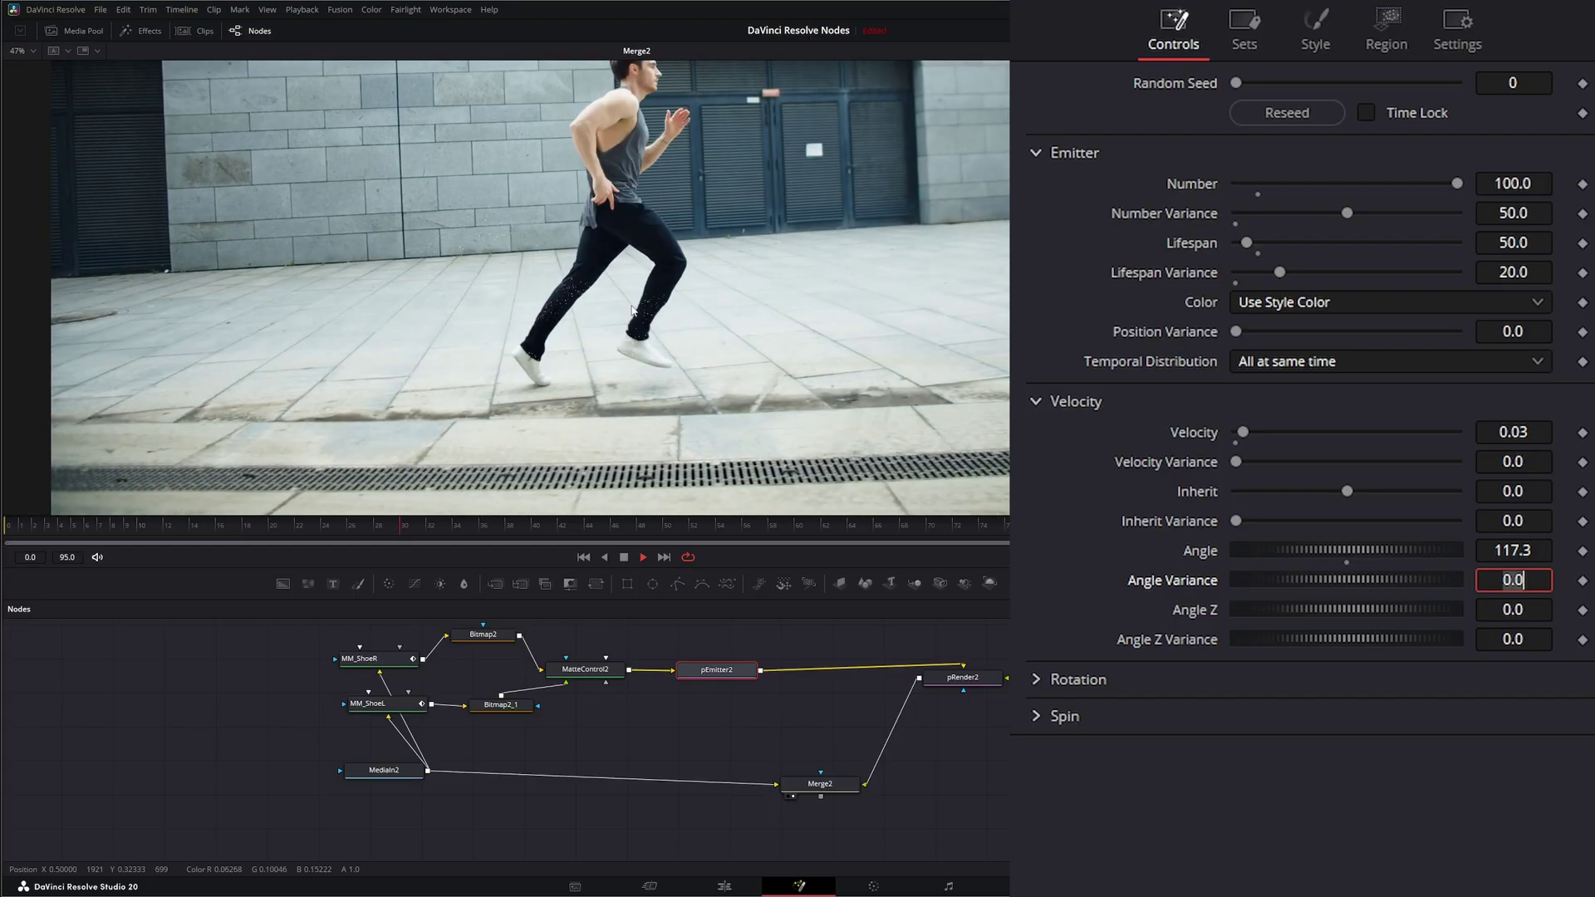
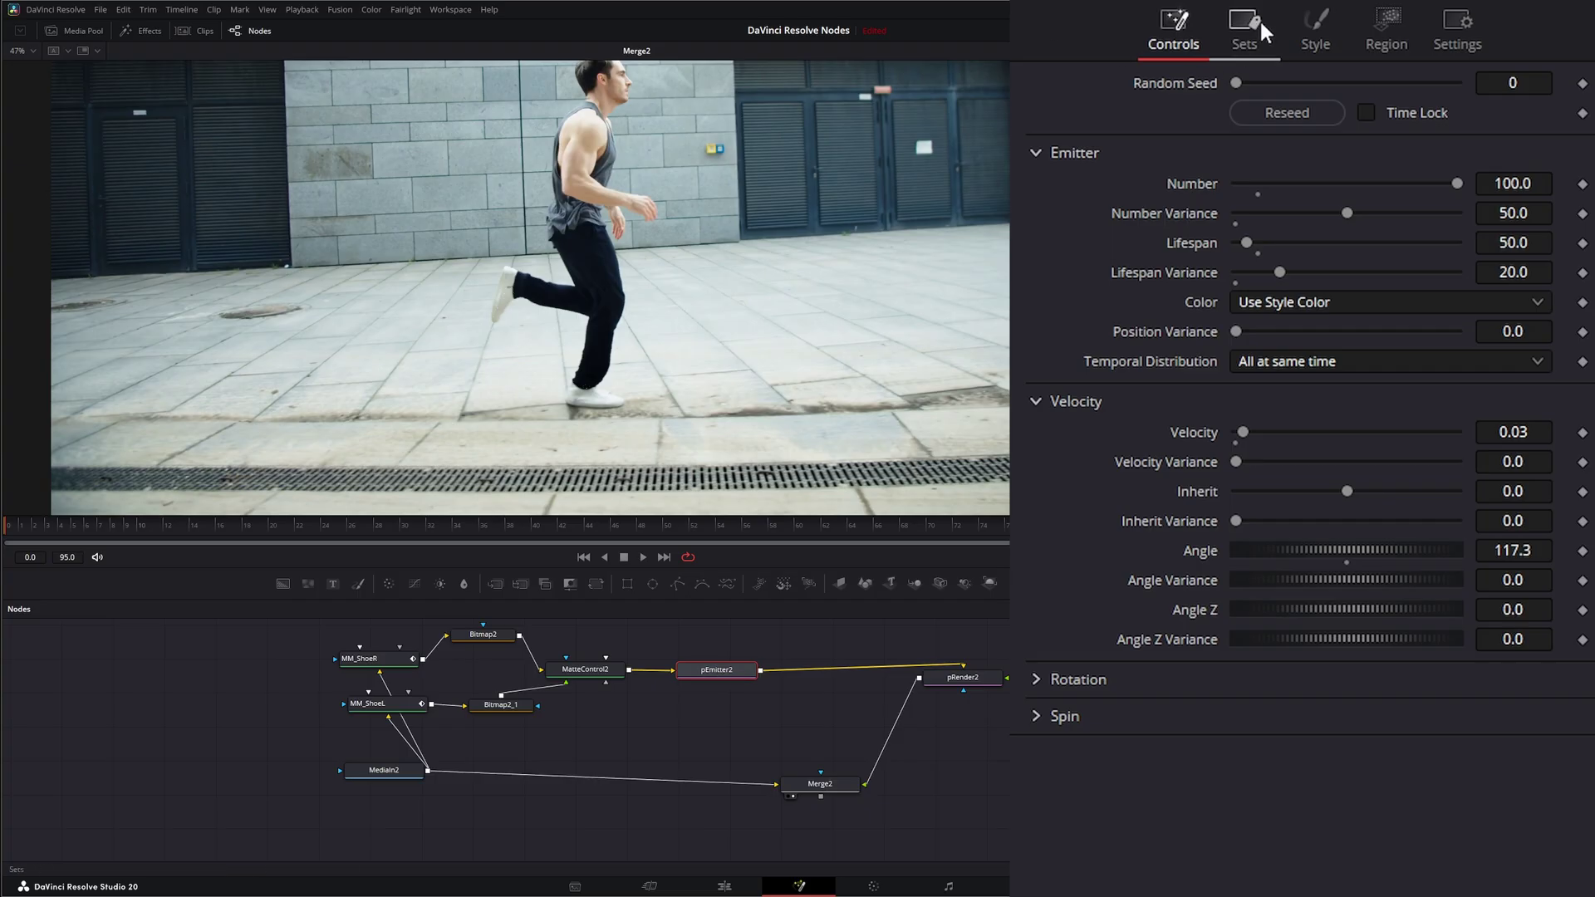
Step: Change the particle Style to Blob and add a light blue stop at about 0.466 in its Color Over Life gradient
click(1251, 108)
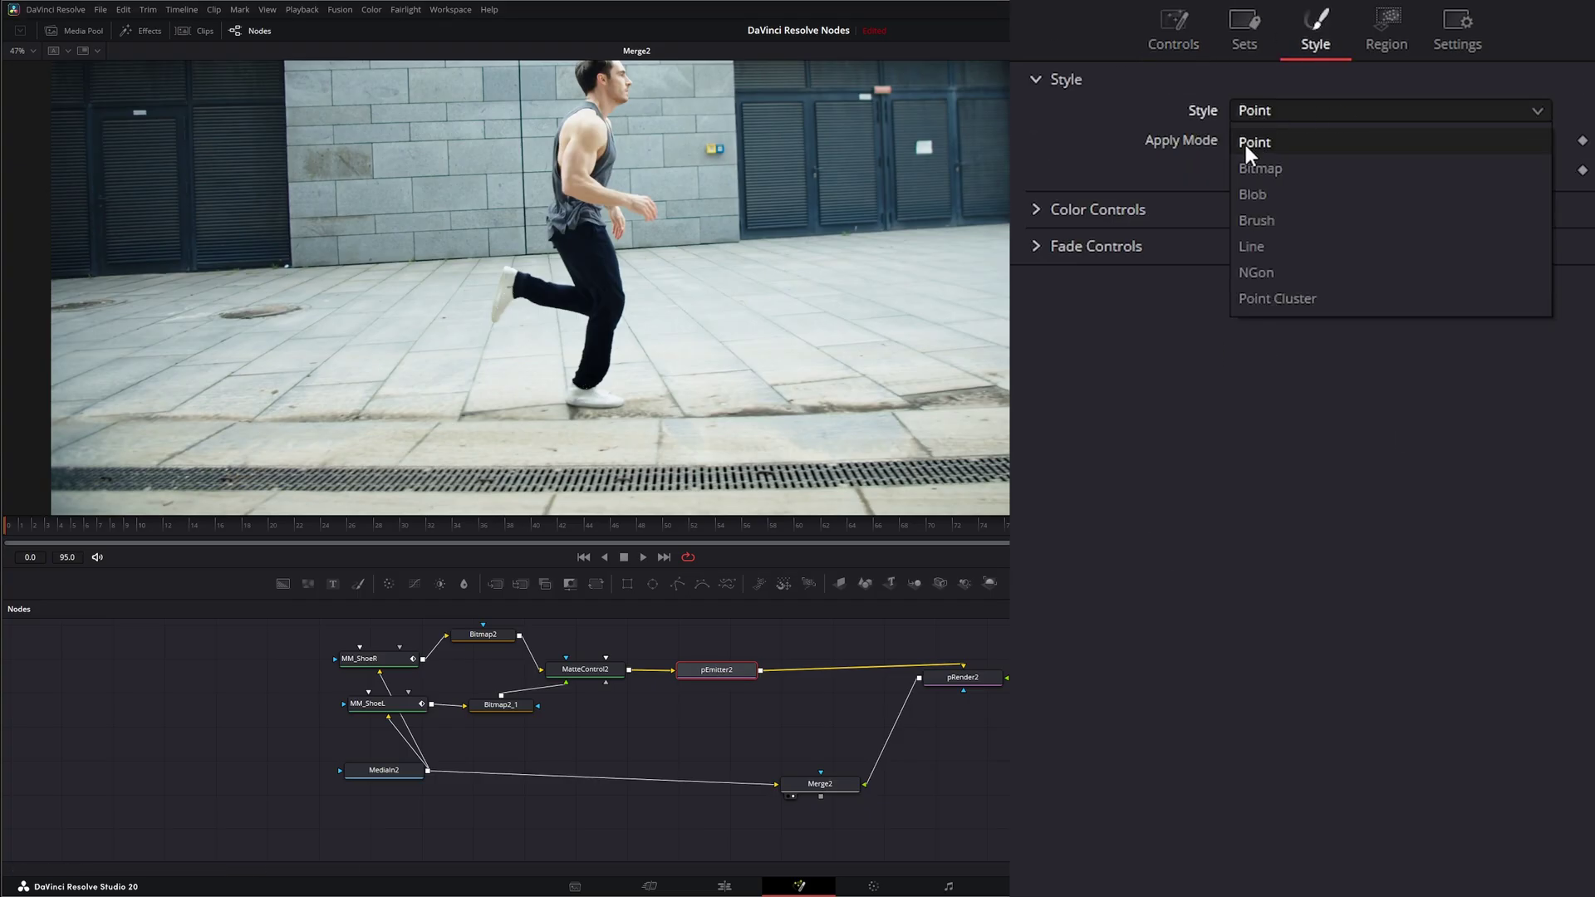
click(1276, 192)
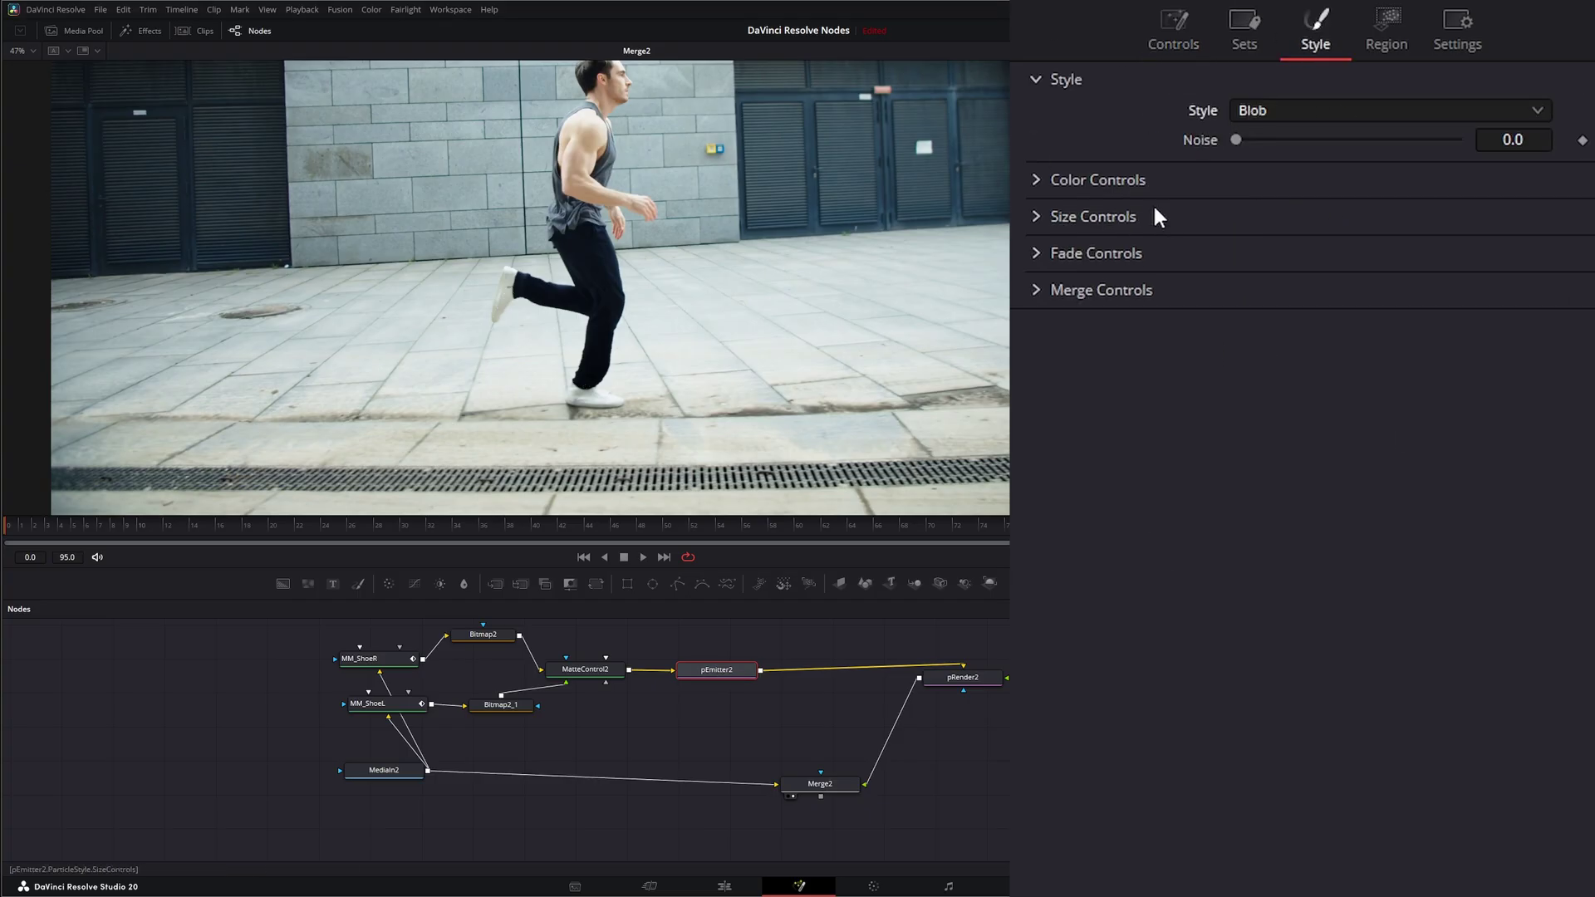
click(1031, 181)
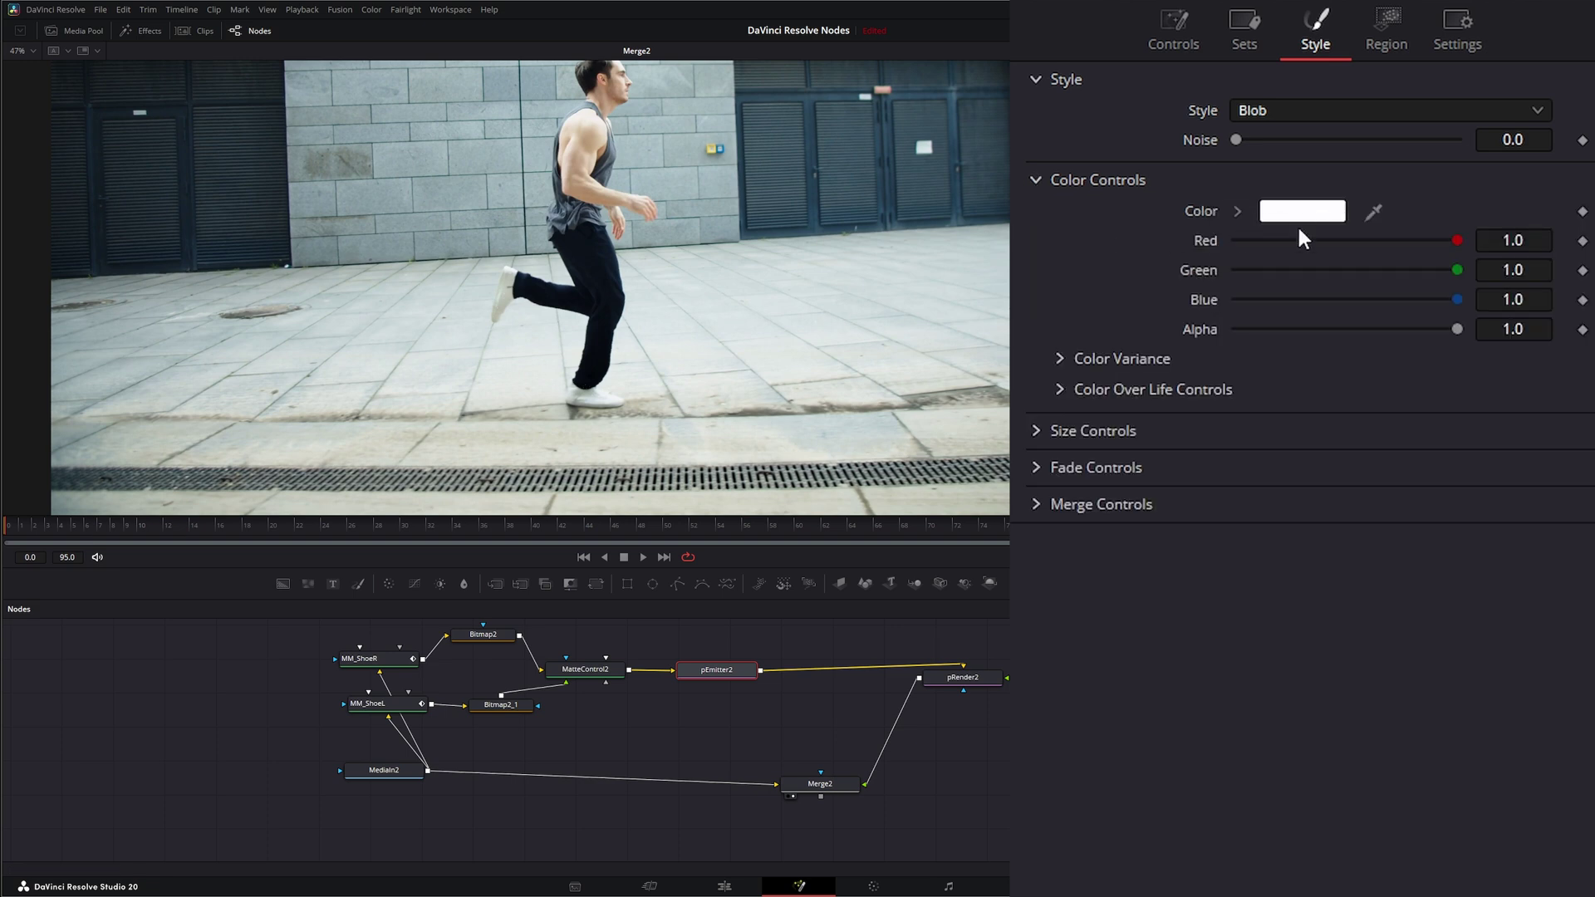
click(1065, 390)
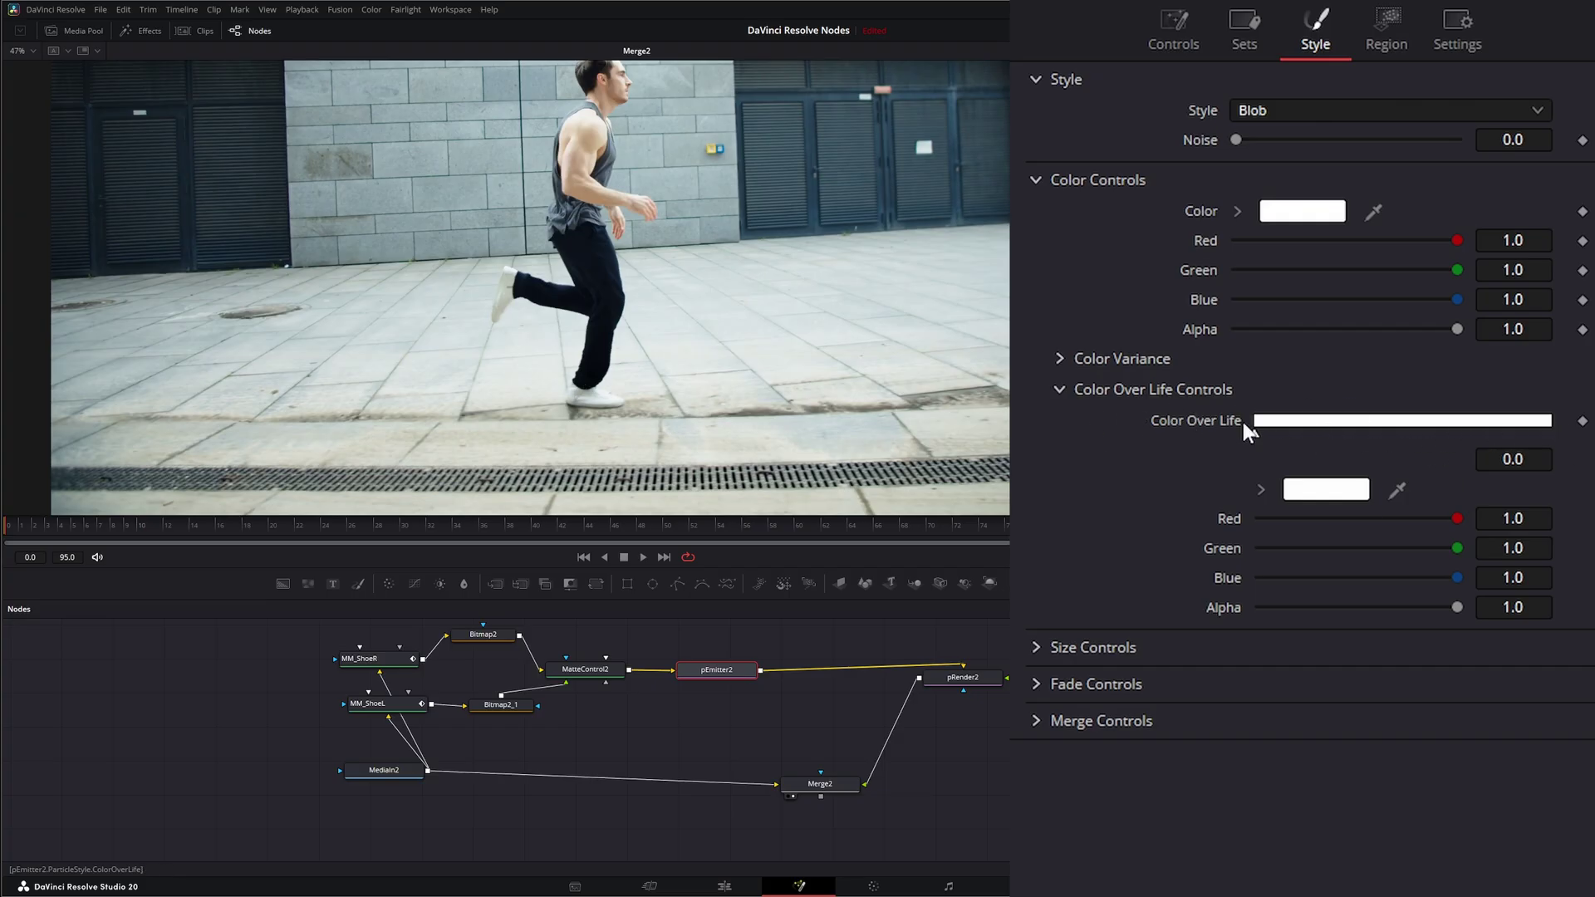
click(1395, 422)
click(1337, 491)
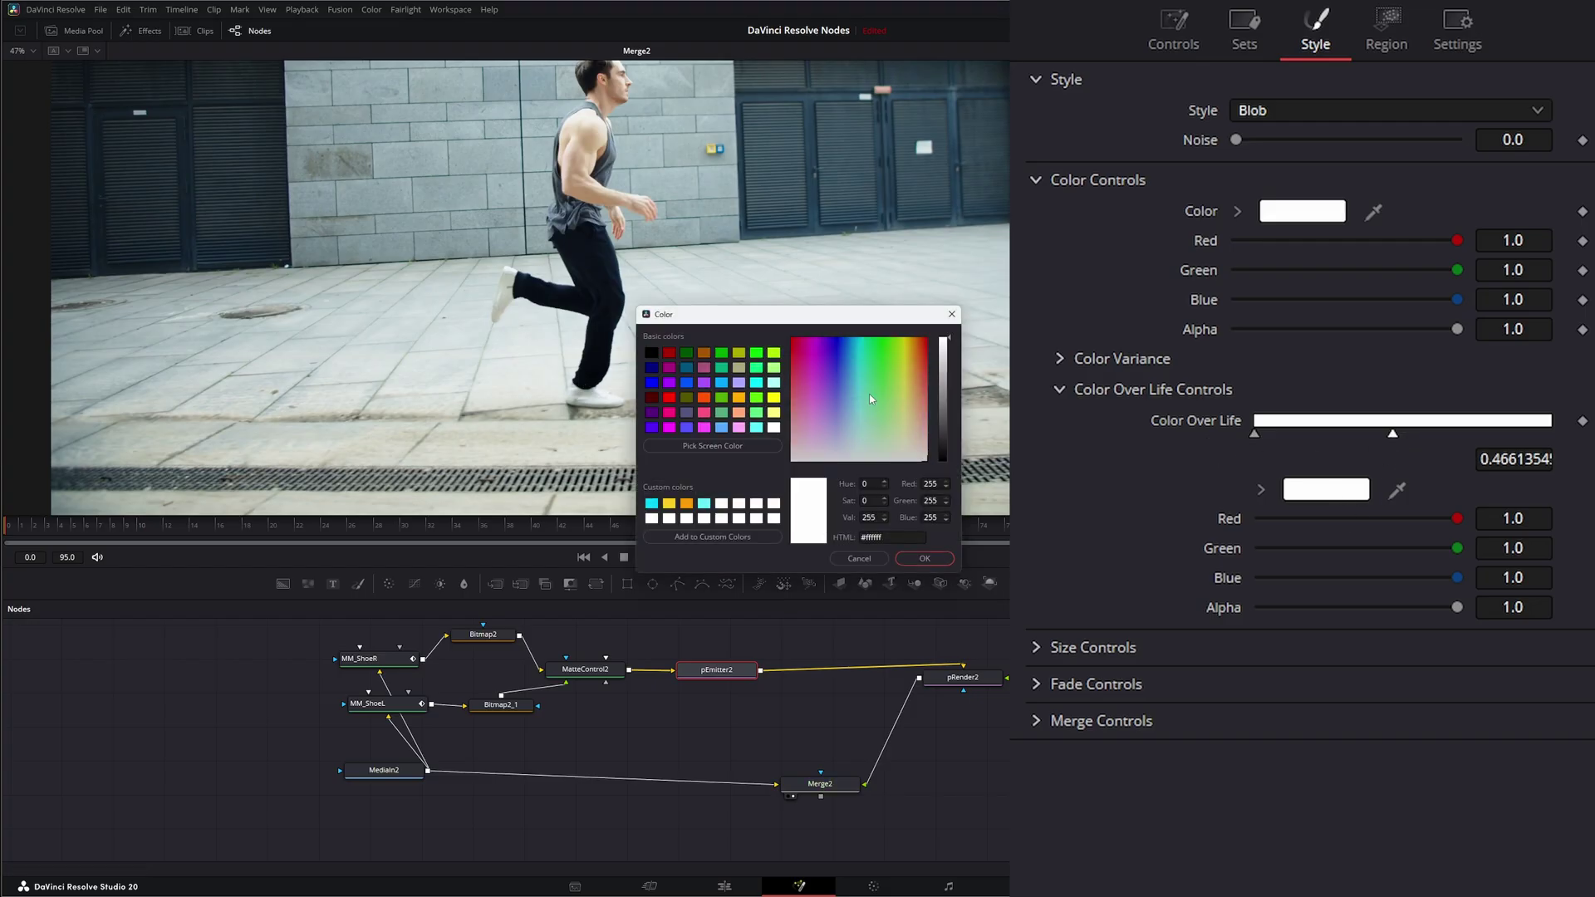
click(848, 344)
click(850, 378)
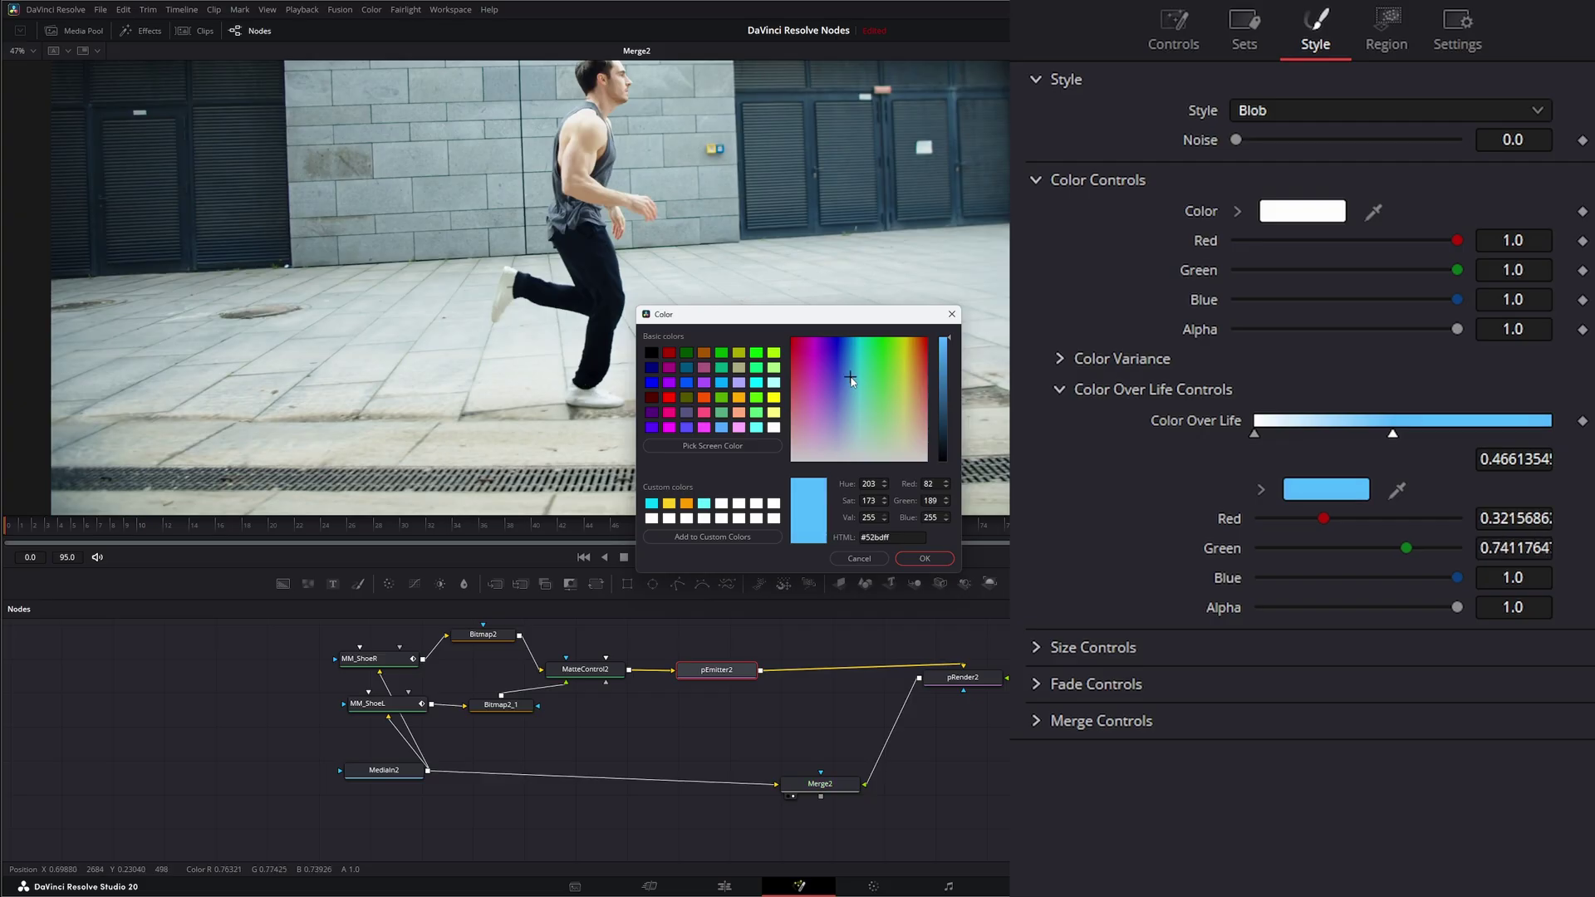
click(849, 376)
click(920, 564)
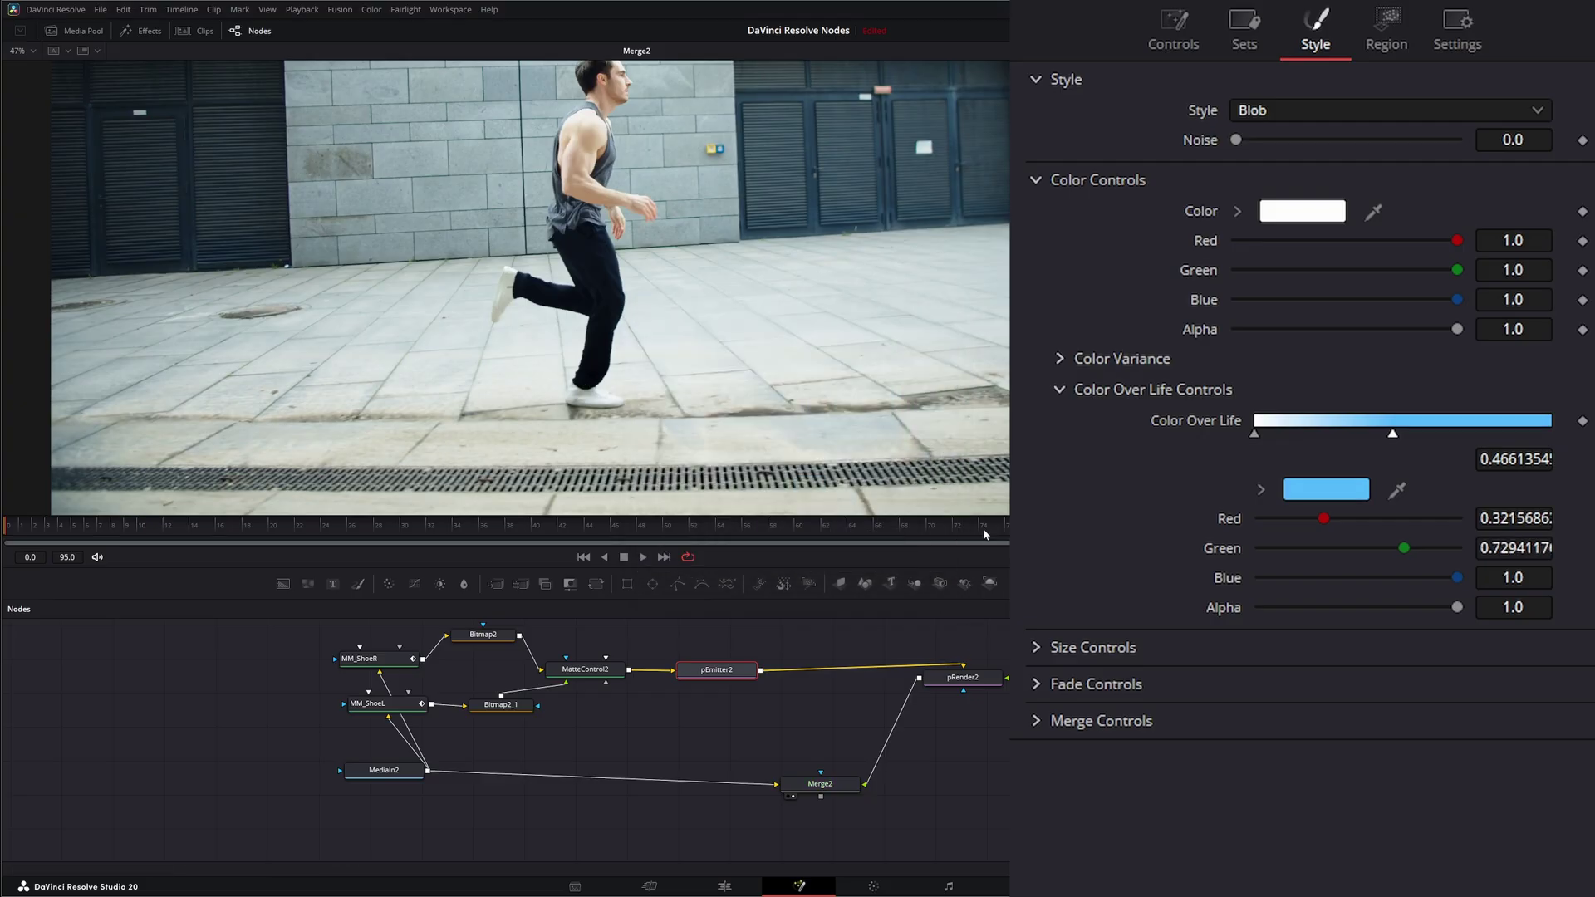
Step: Add a yellow (#ebff11) stop at 1.0 in the Color Over Life gradient and play back the composite
drag(1536, 422, 1553, 430)
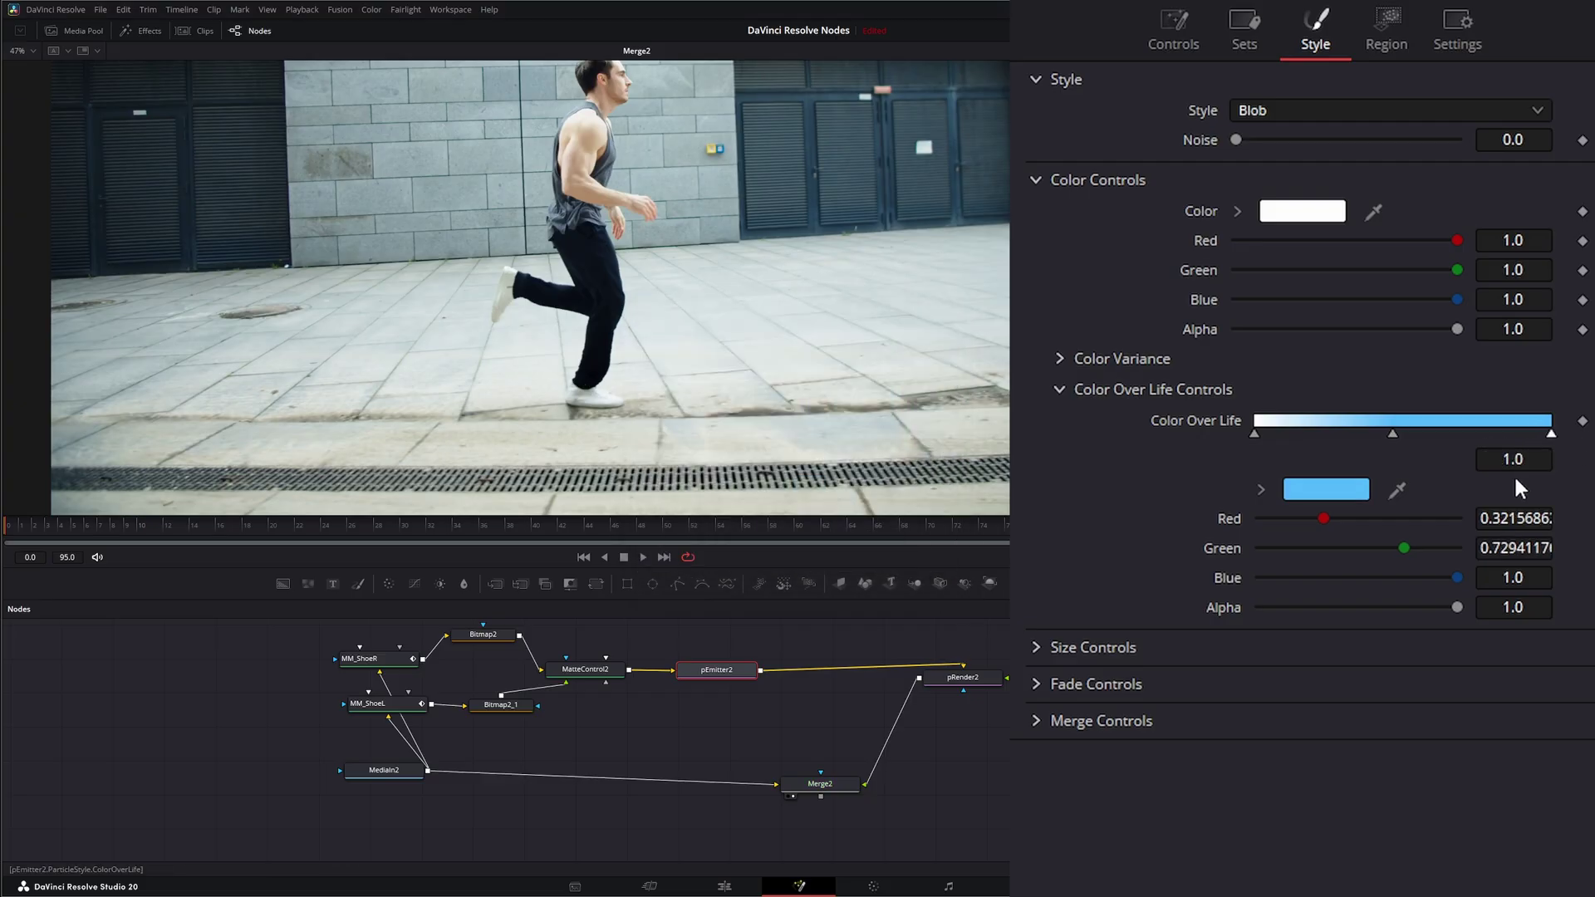
click(1351, 491)
drag(857, 379, 903, 348)
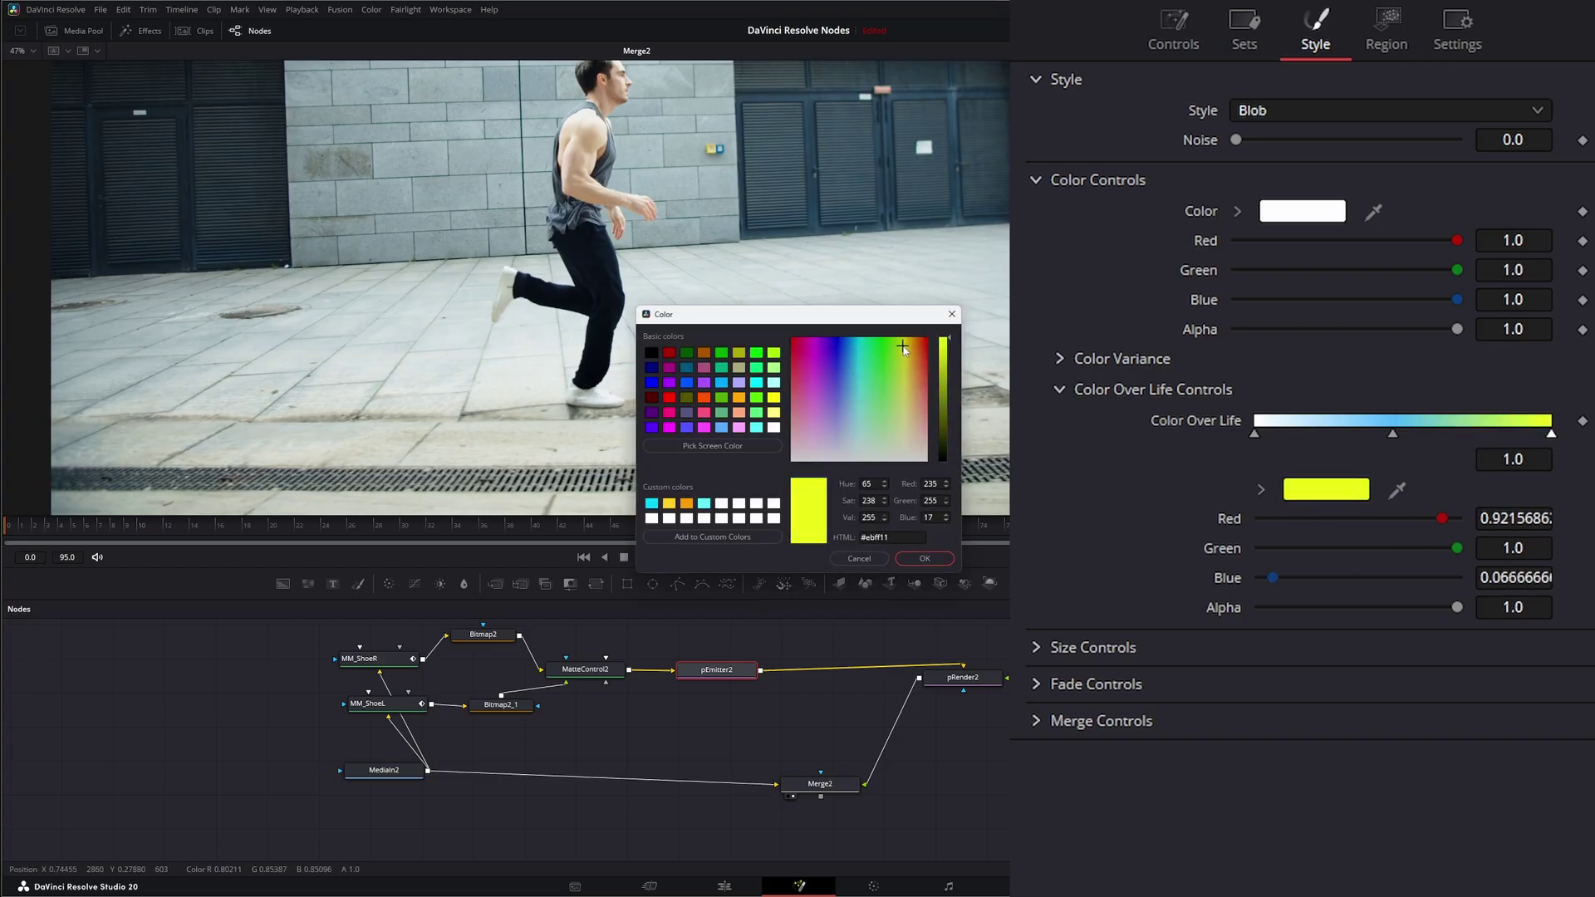
click(924, 558)
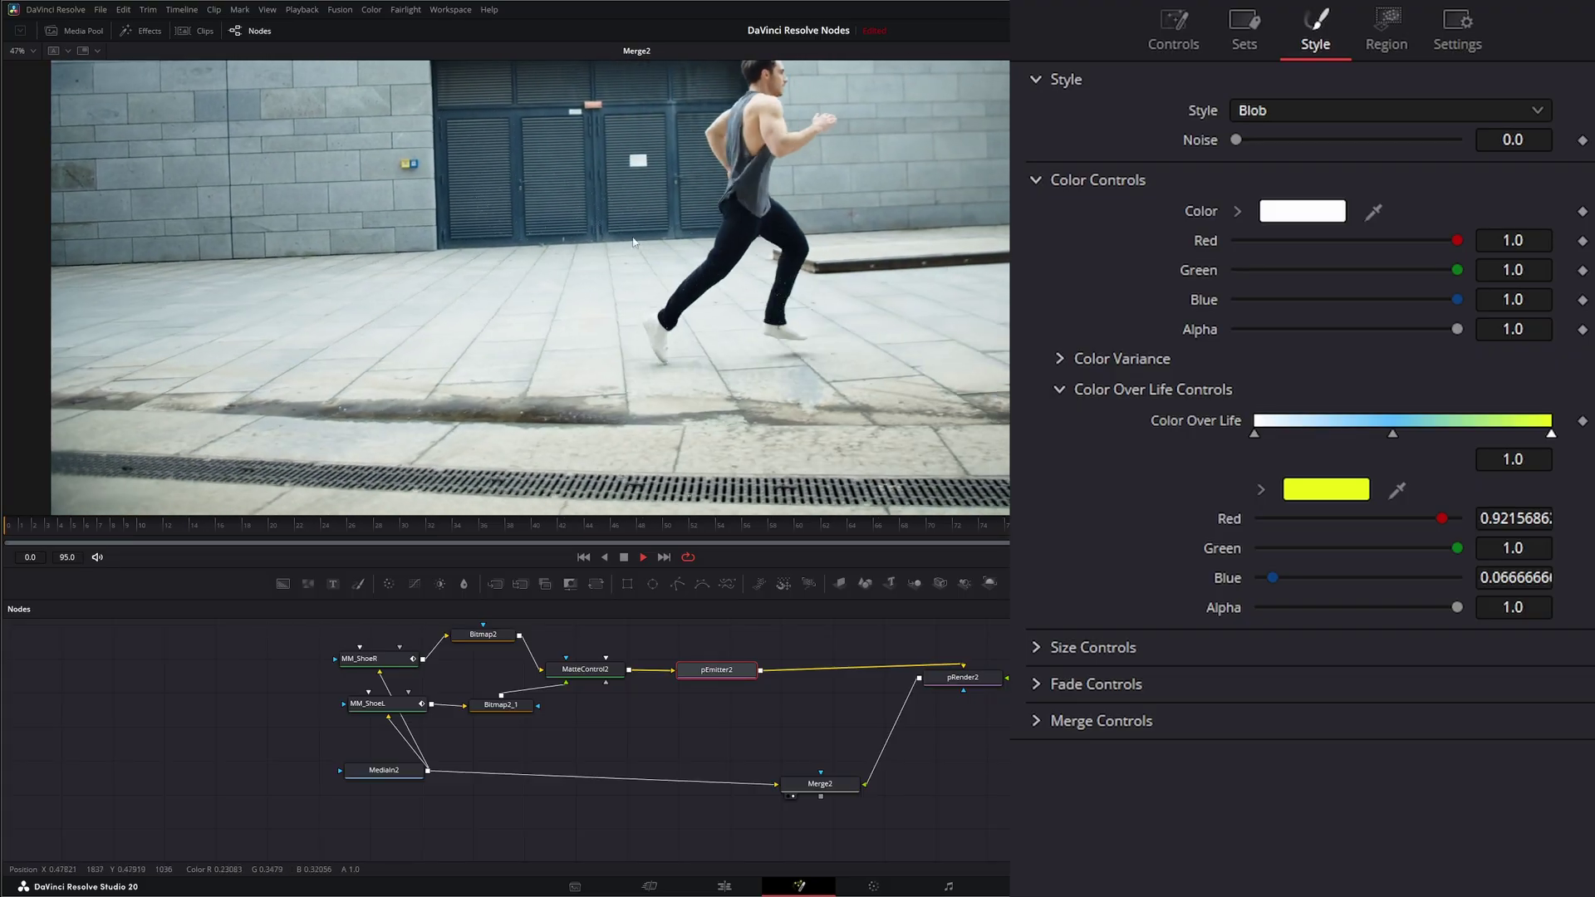
click(619, 559)
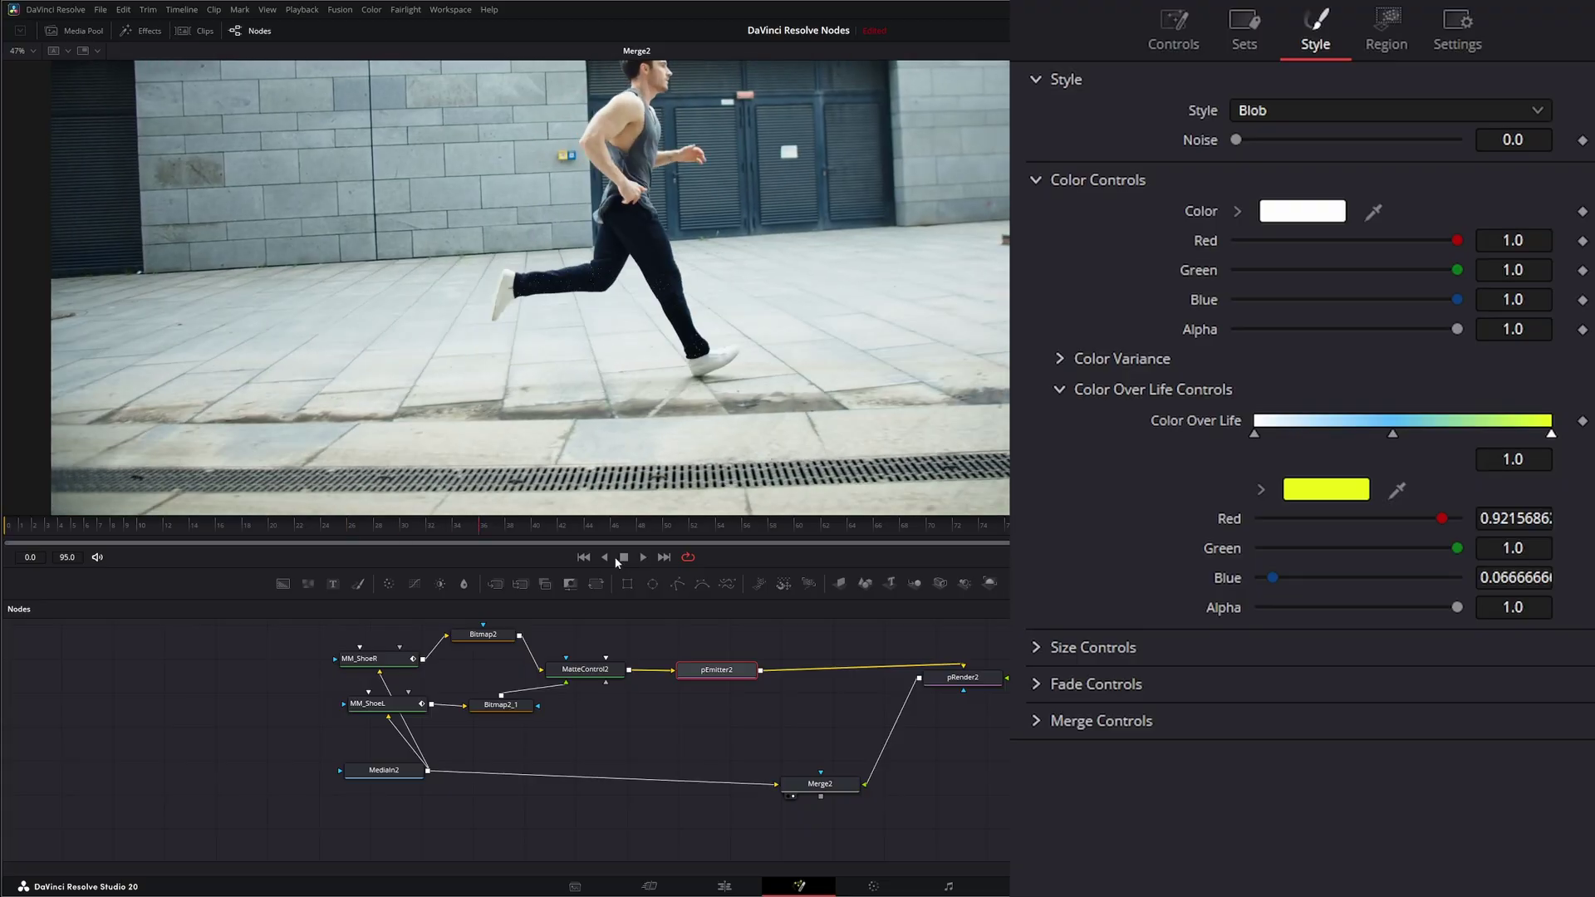
Step: Set the blob particles' Size to 2.0 in the Size Controls
click(1036, 178)
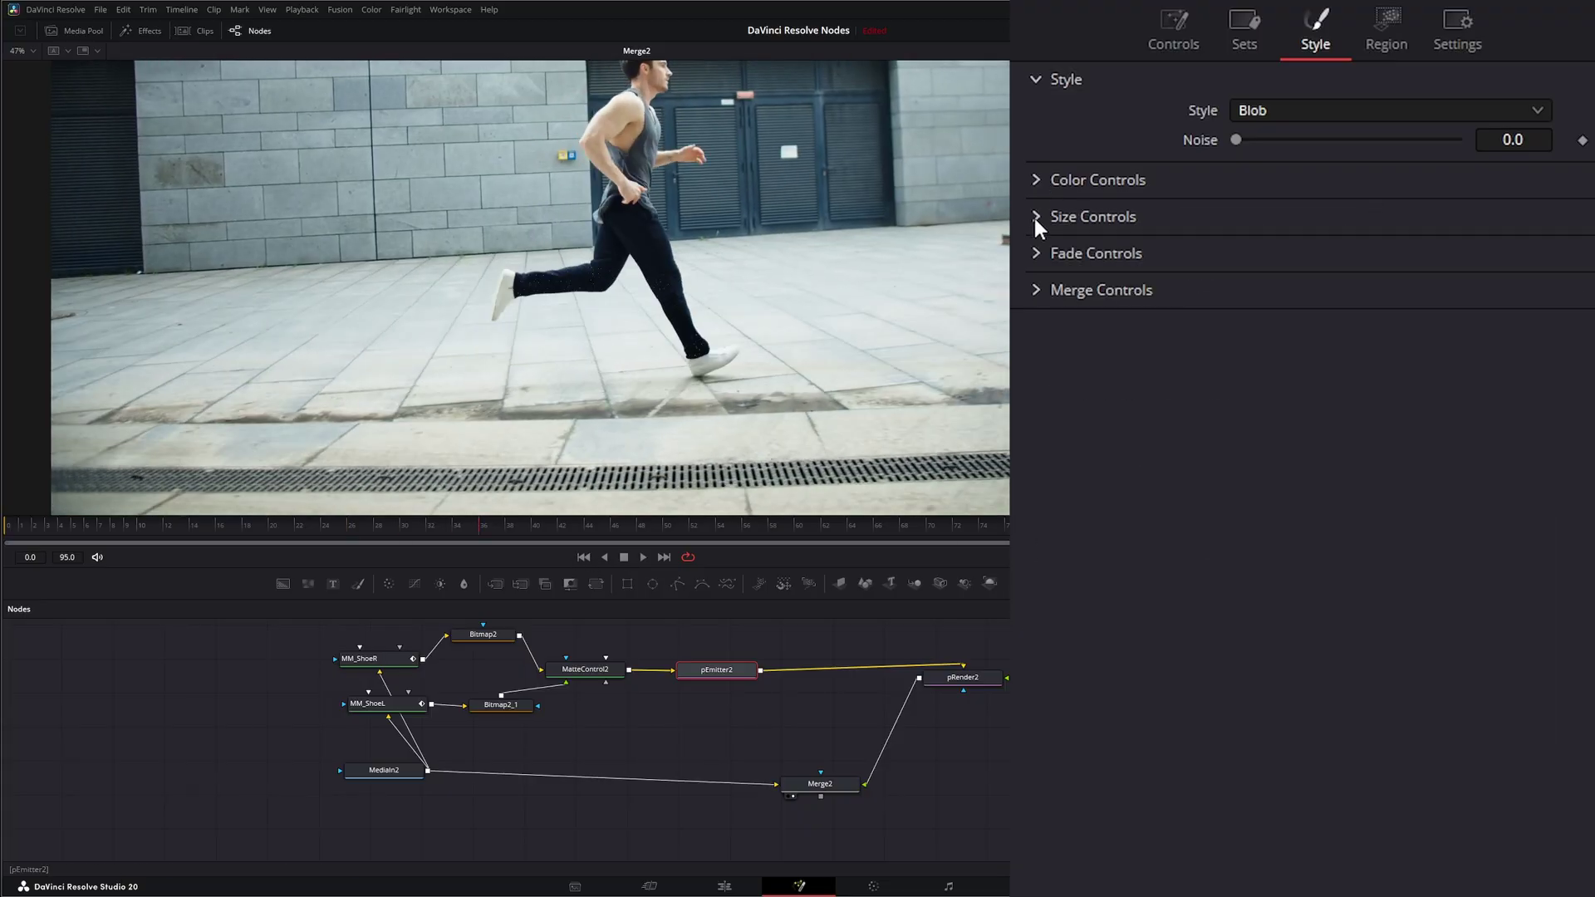
click(1036, 218)
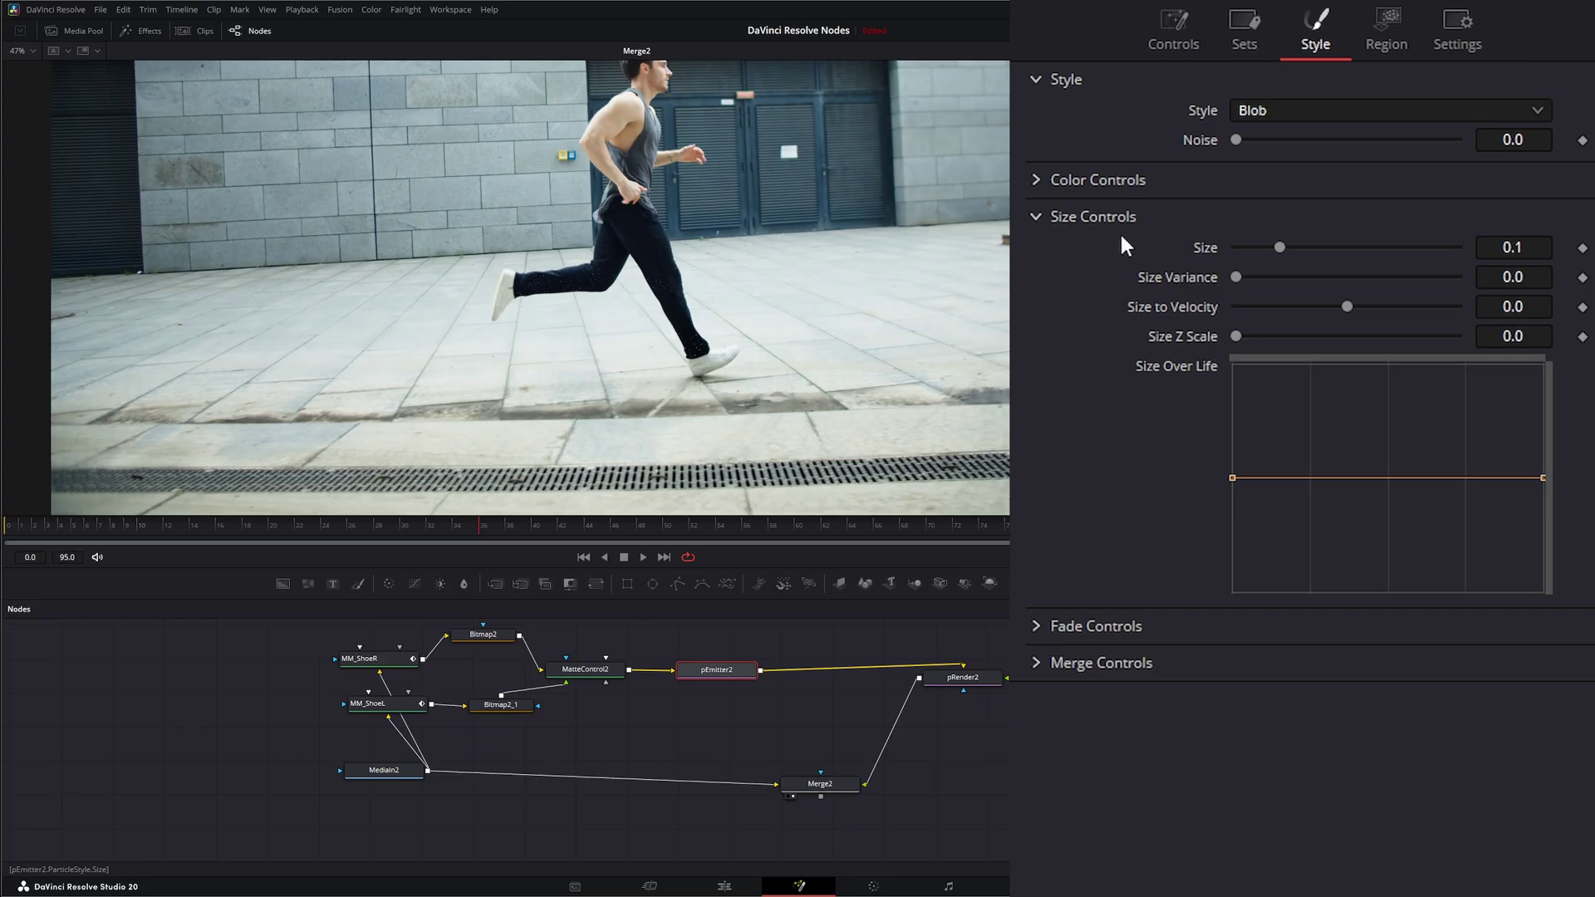
click(1538, 250)
text(2)
key(Tab)
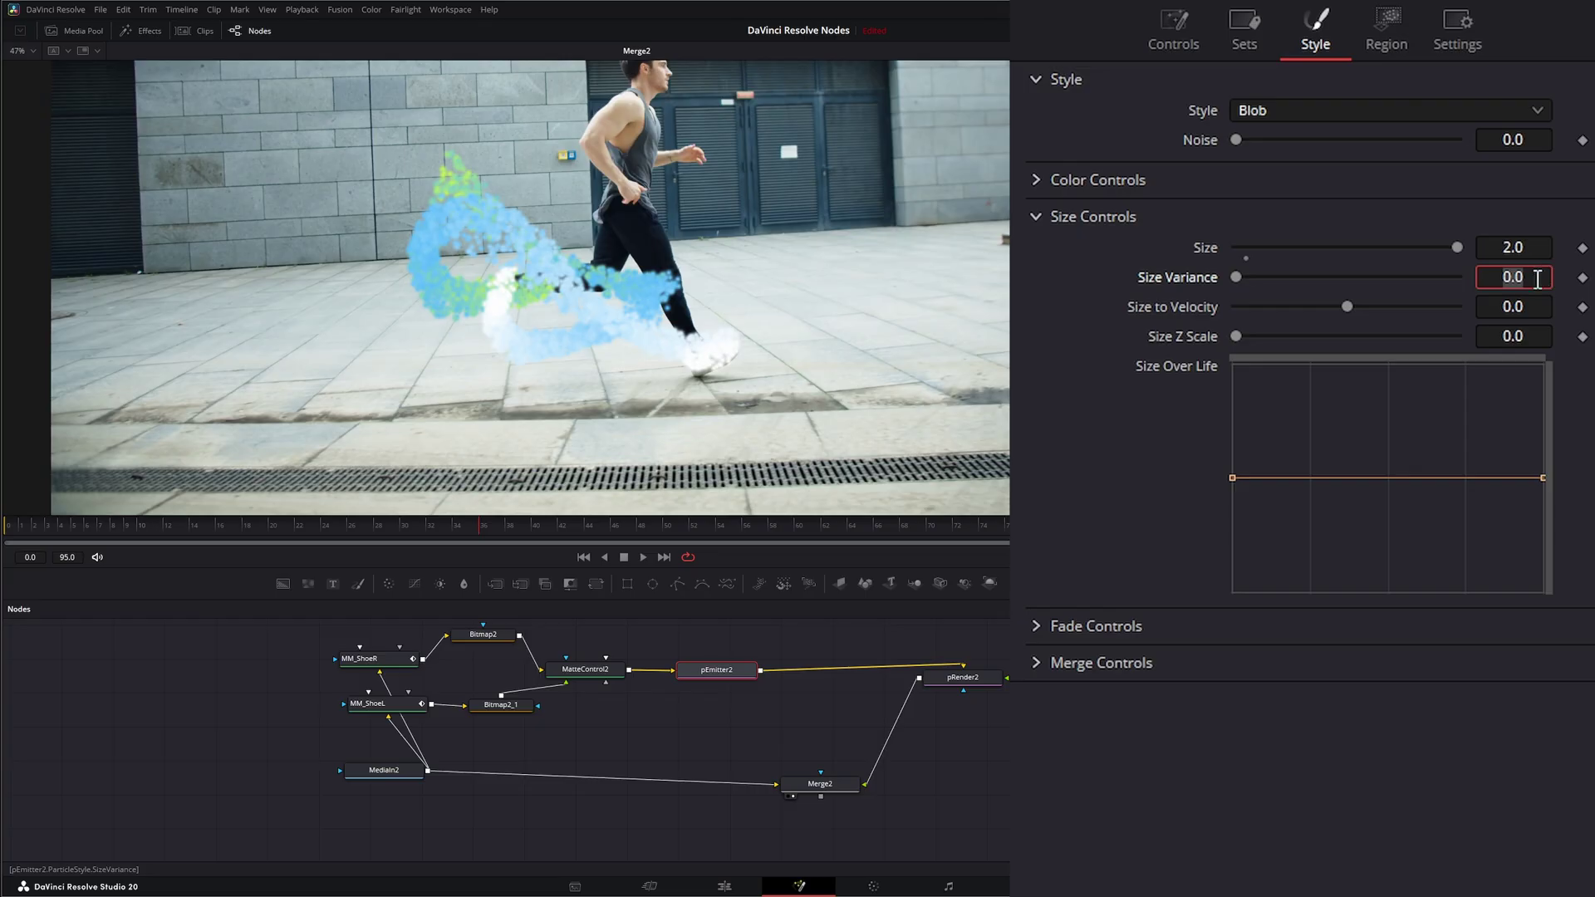
Step: Set the blob particles' Size Variance to 1.0 in the Size Controls
text(1)
key(Tab)
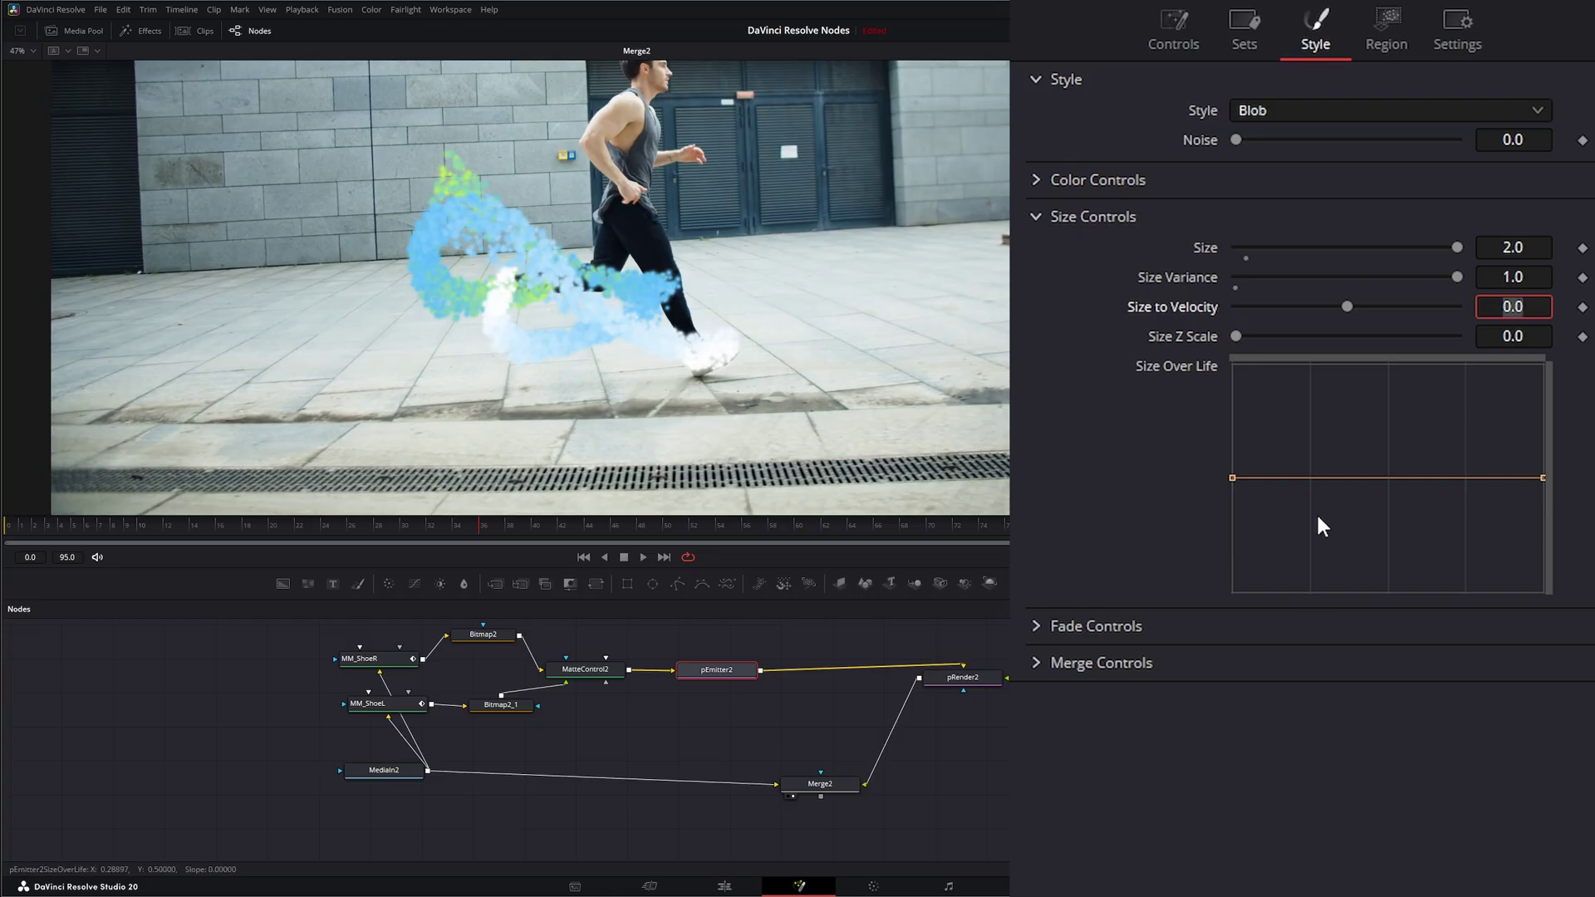
Step: Slope the Size Over Life curve upward from about 0.27 at the start to about 0.7 at the end and play back the composite
click(1230, 481)
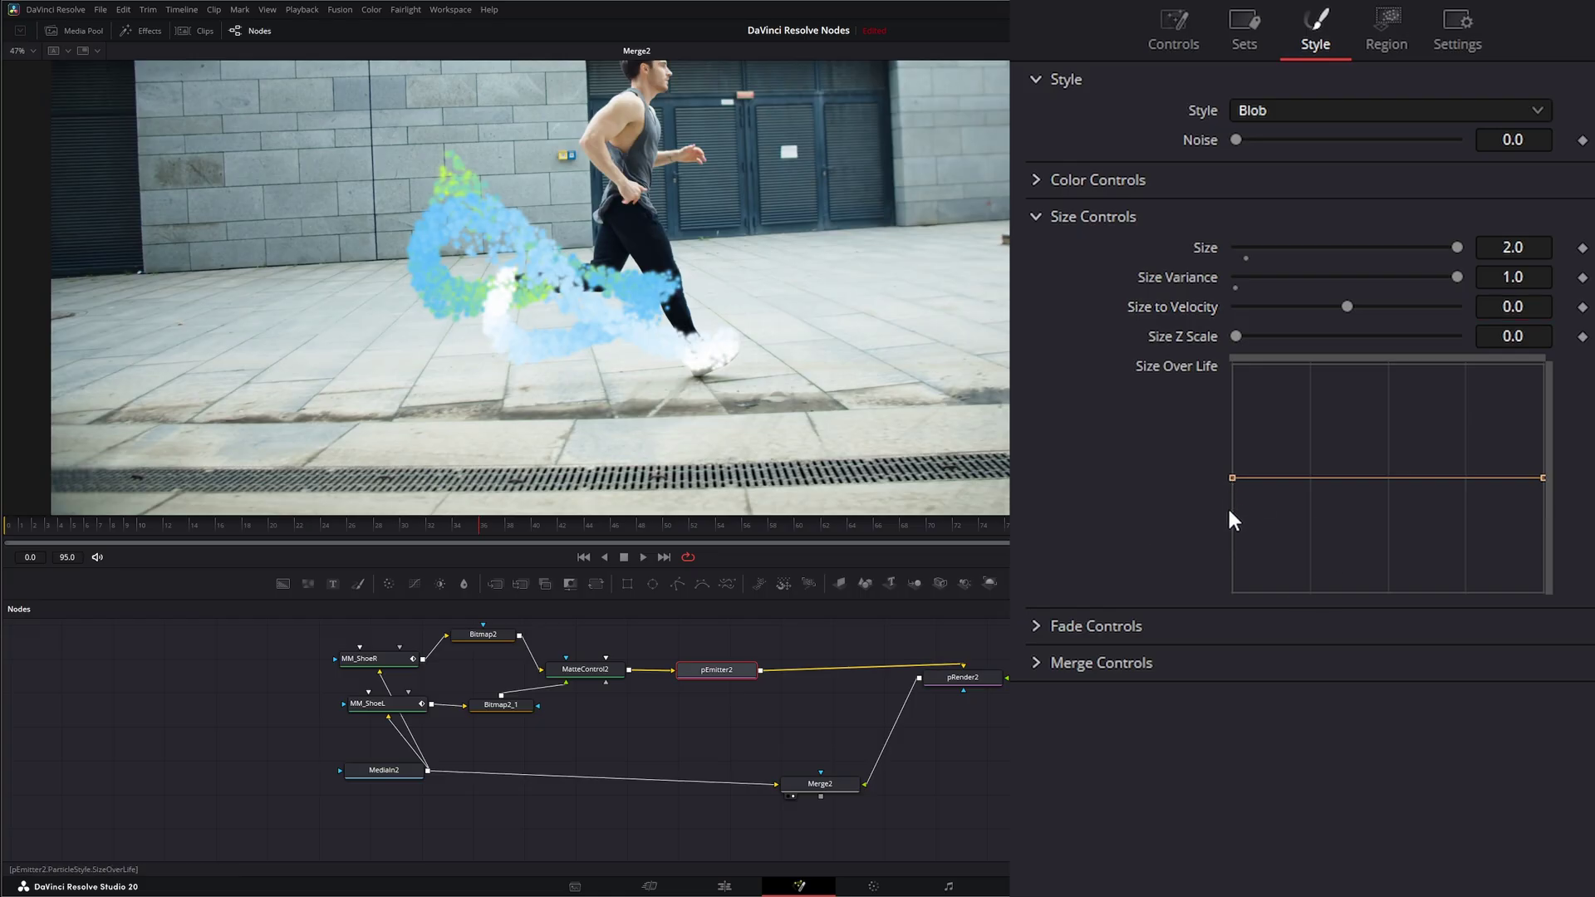
drag(1230, 478, 1231, 532)
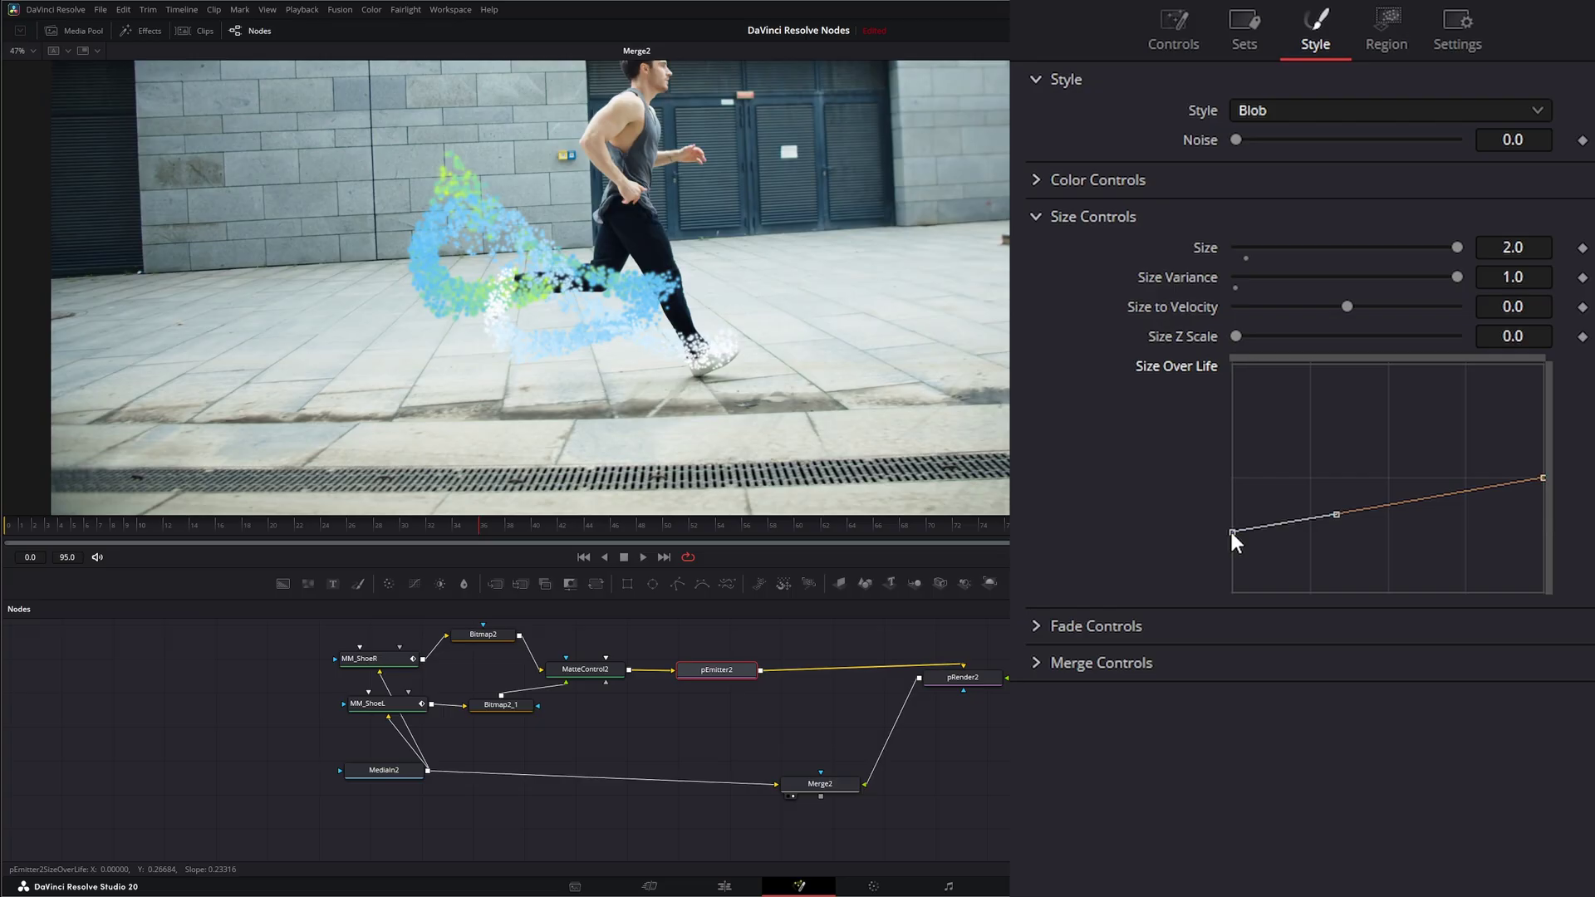
scroll(1543, 475, down, 1)
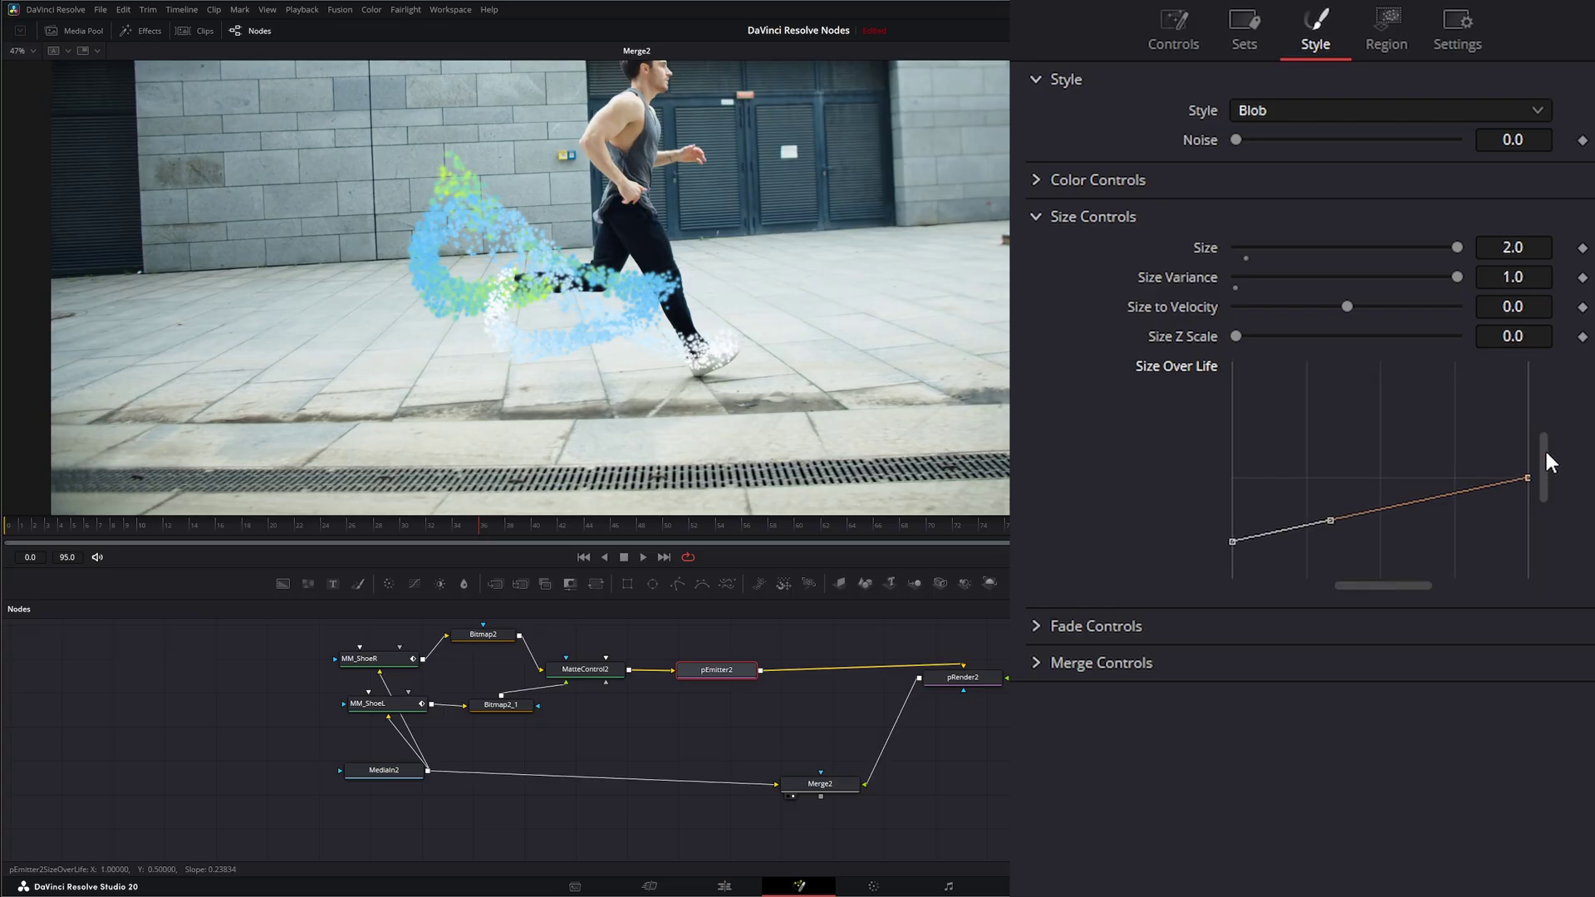
drag(1527, 486, 1523, 426)
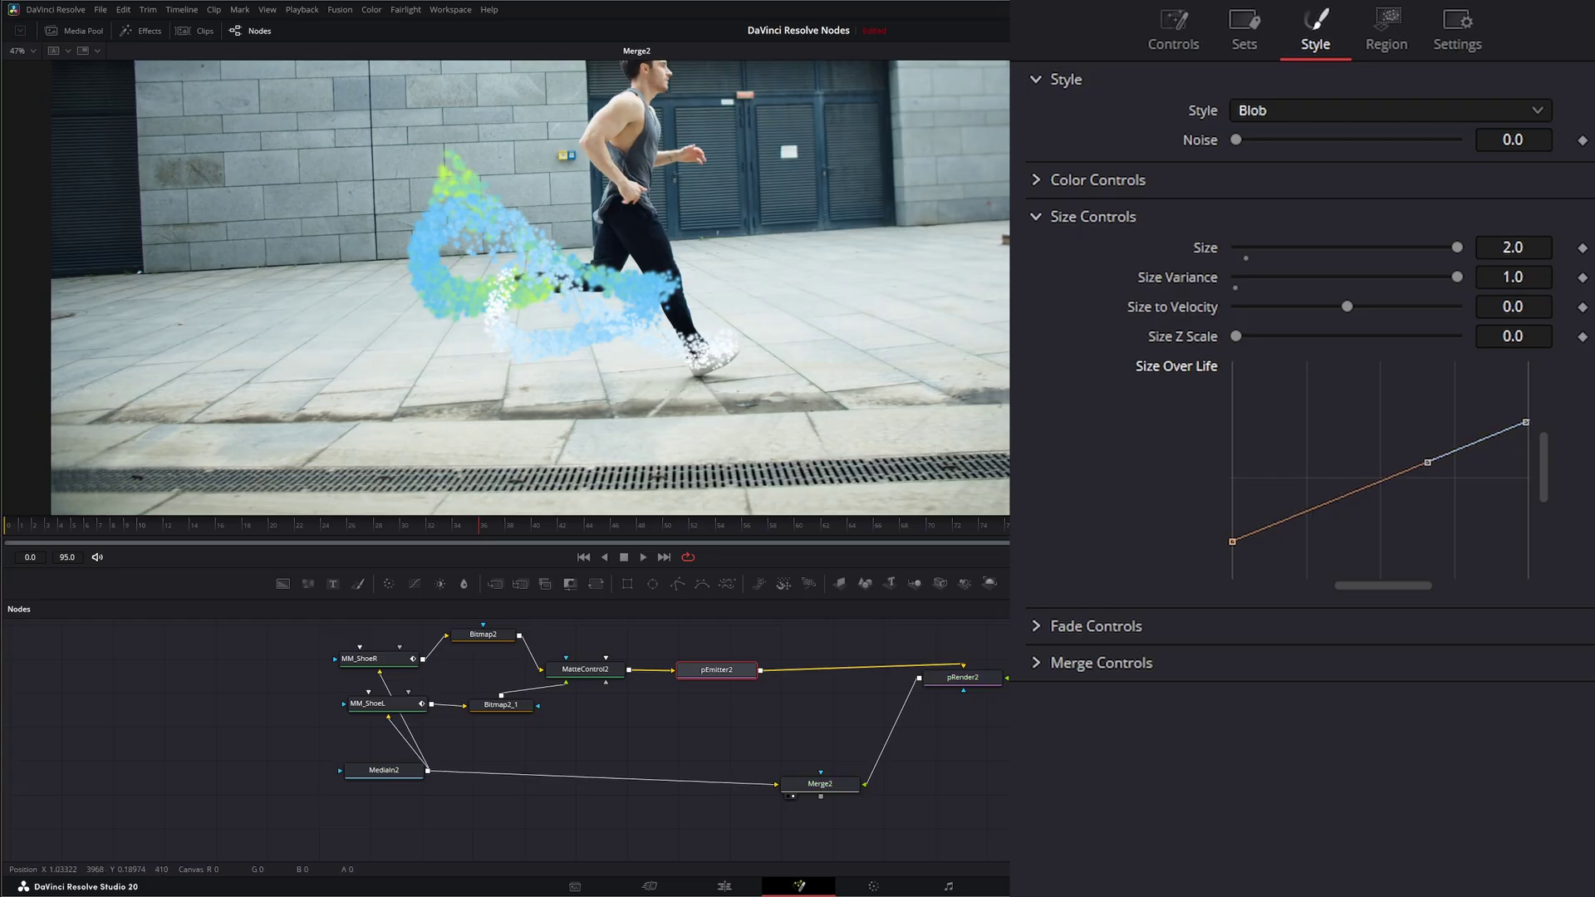
click(642, 556)
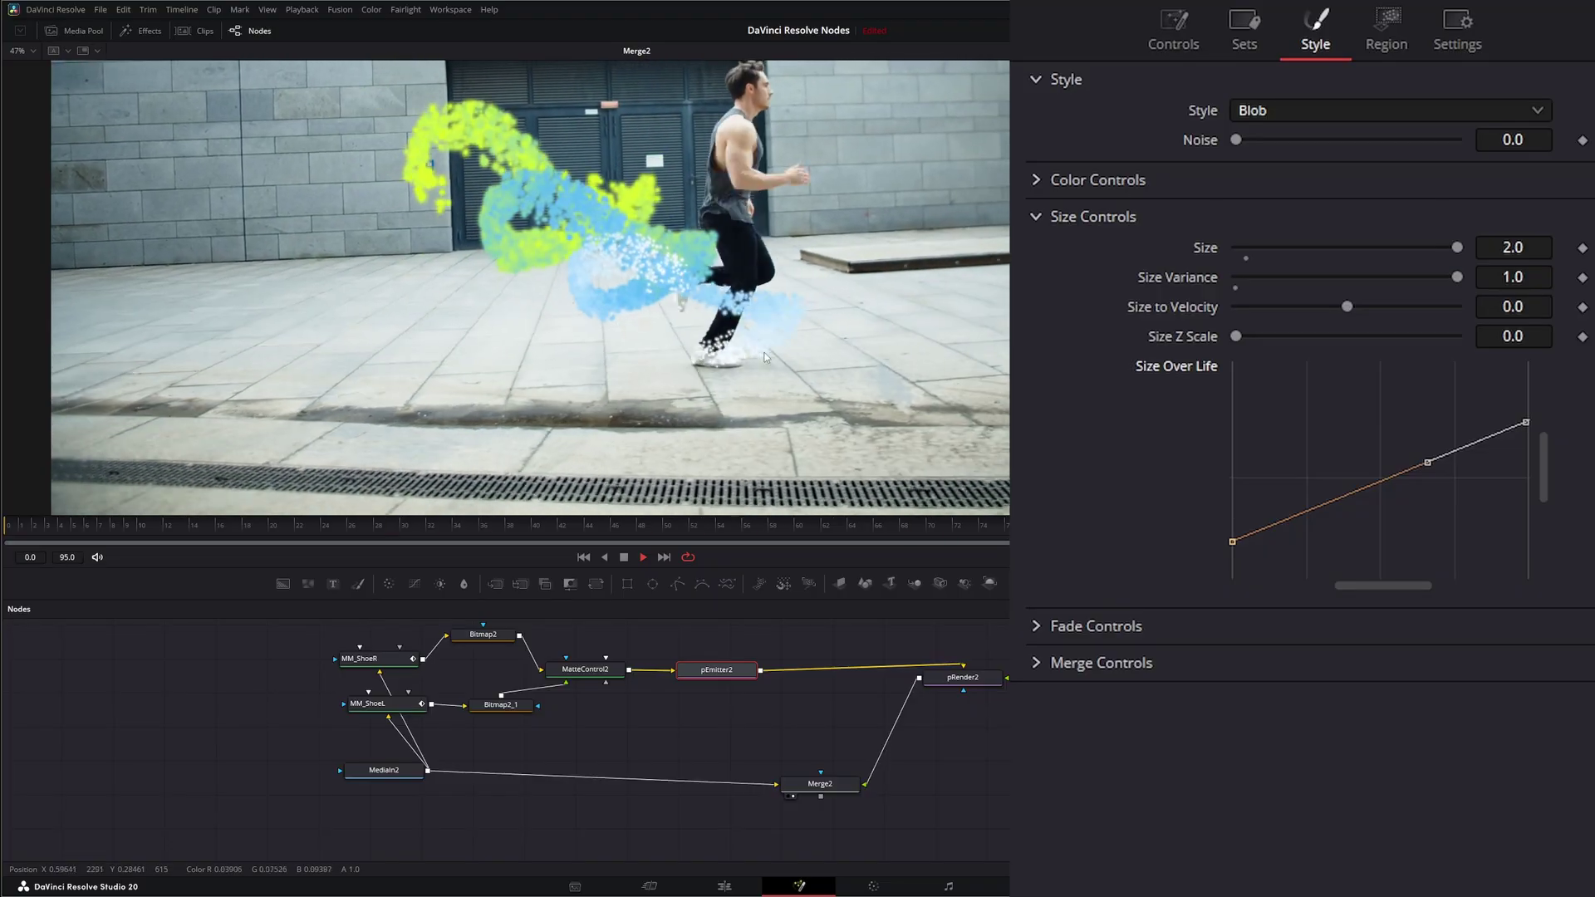
click(624, 558)
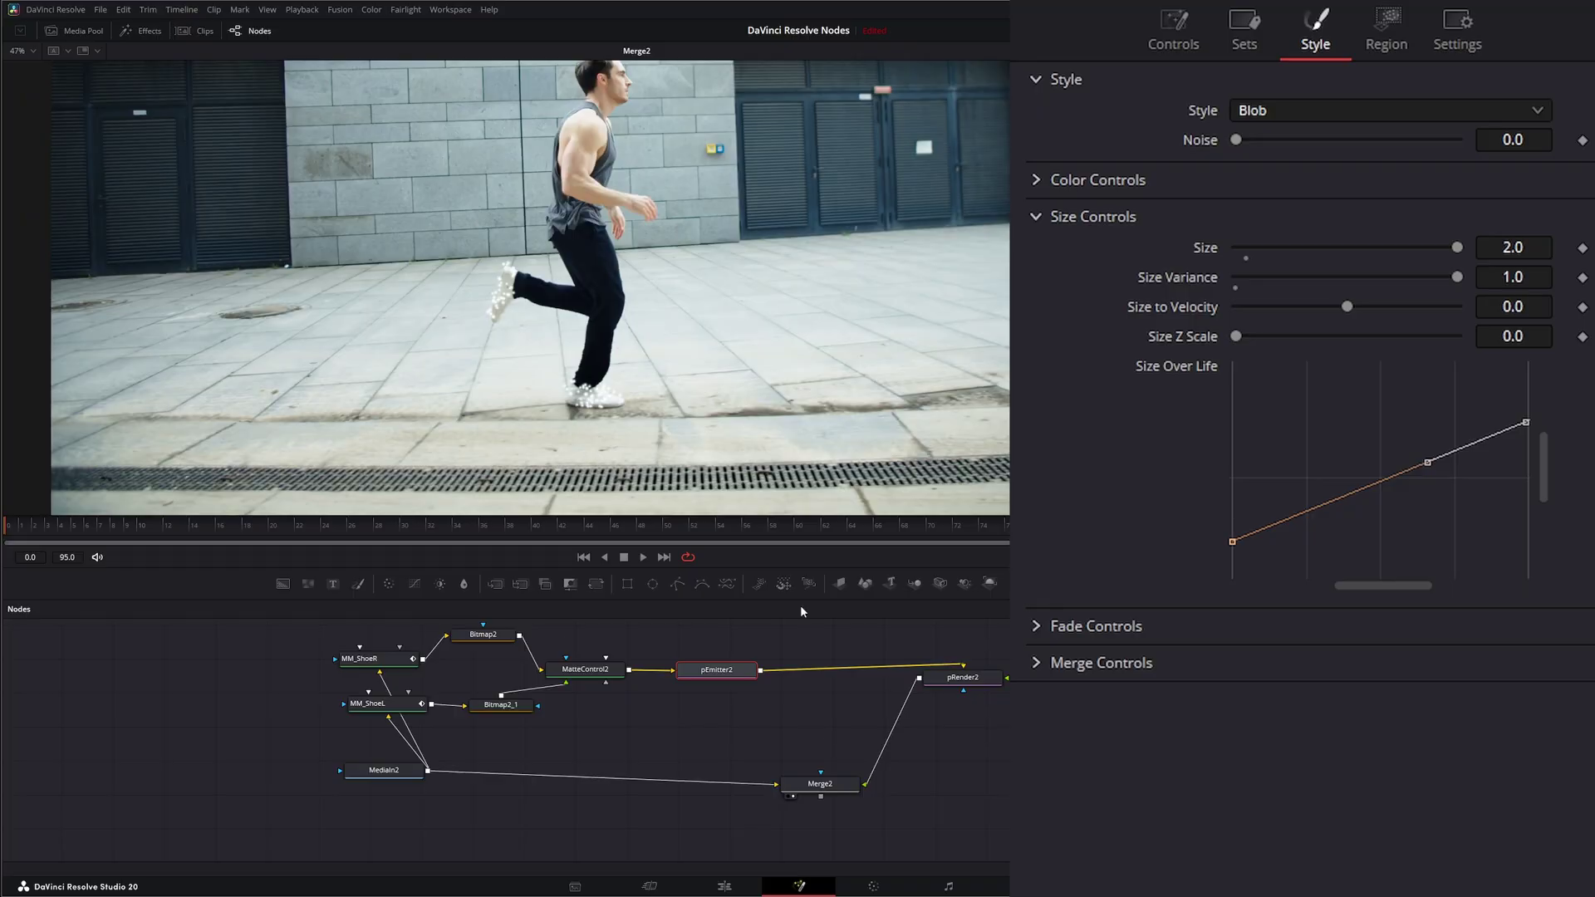
Step: Set the pRender2 node's Blur to 1.2 and Glow to 0.016
click(955, 680)
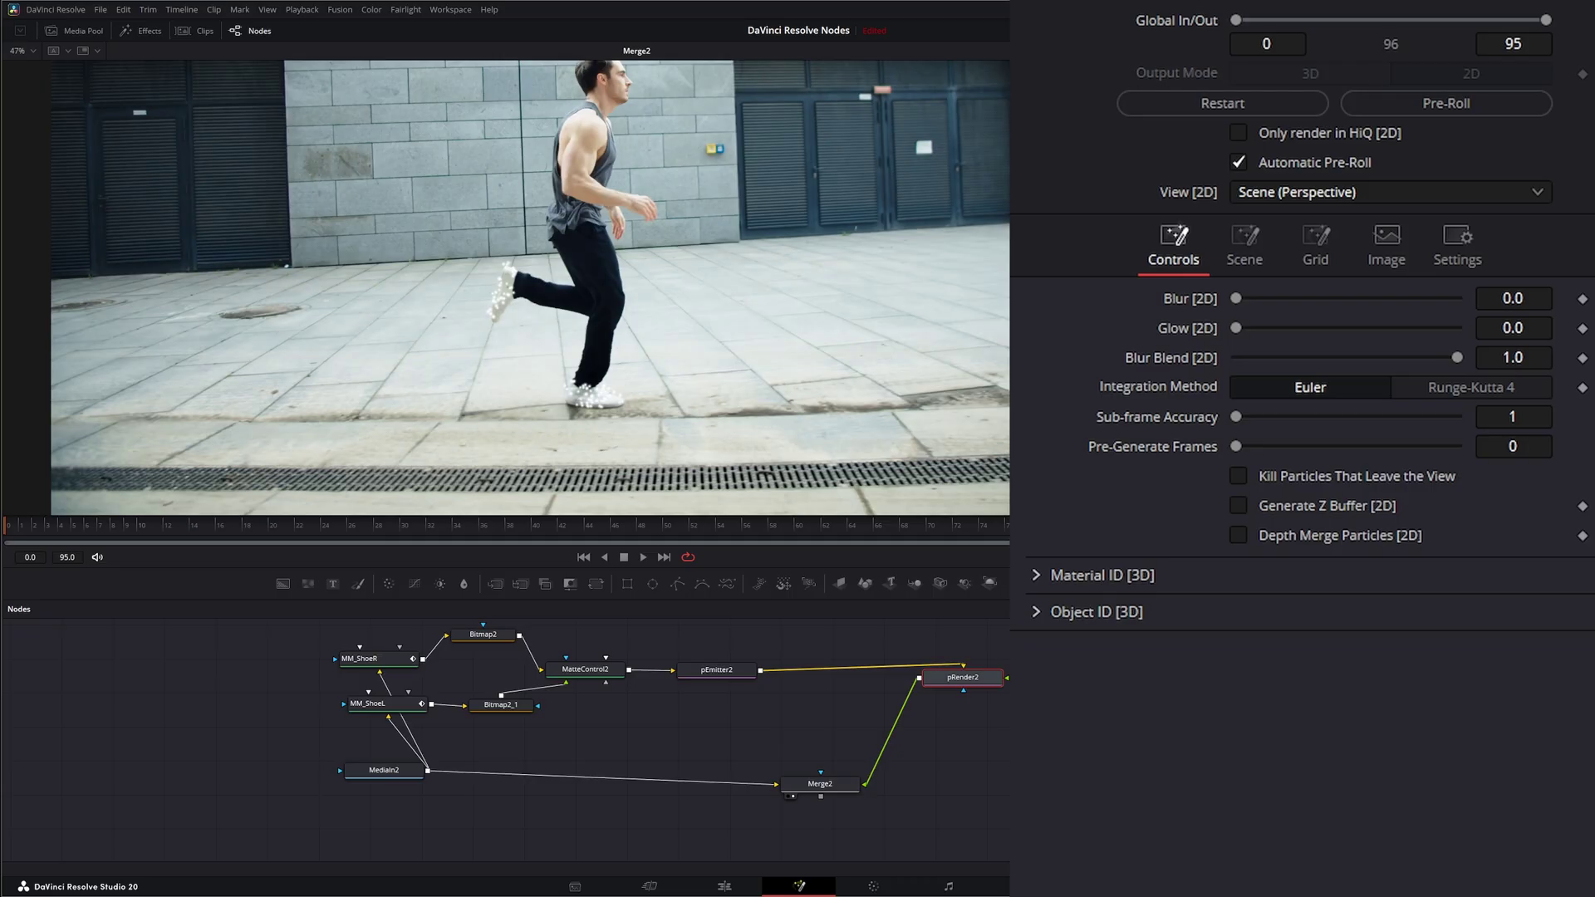
click(1515, 298)
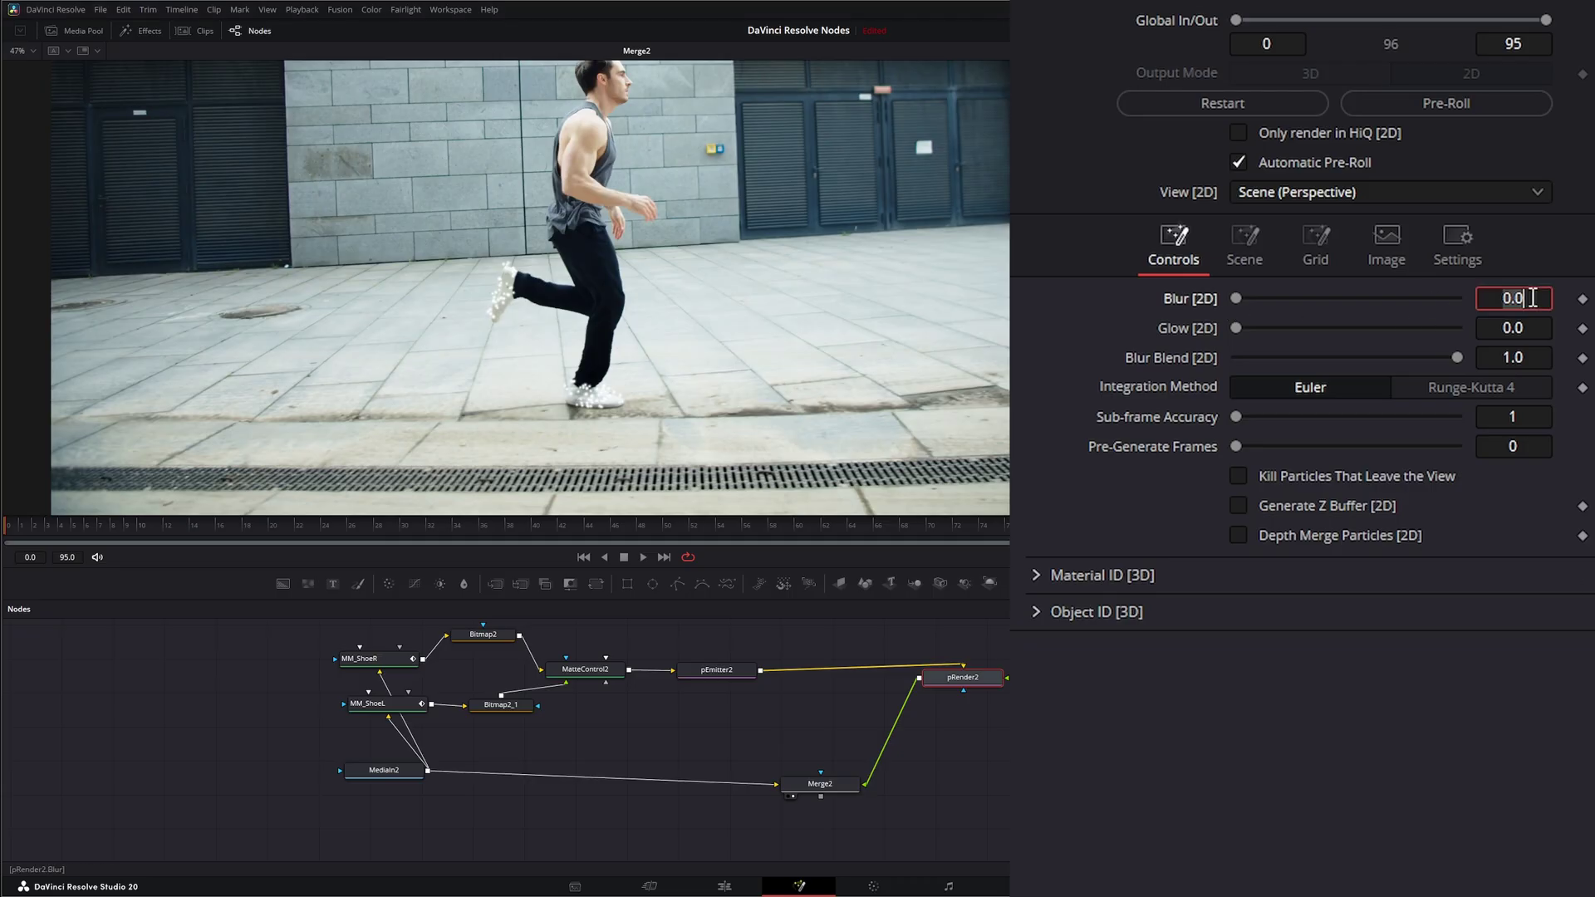
text(1.2)
key(Tab)
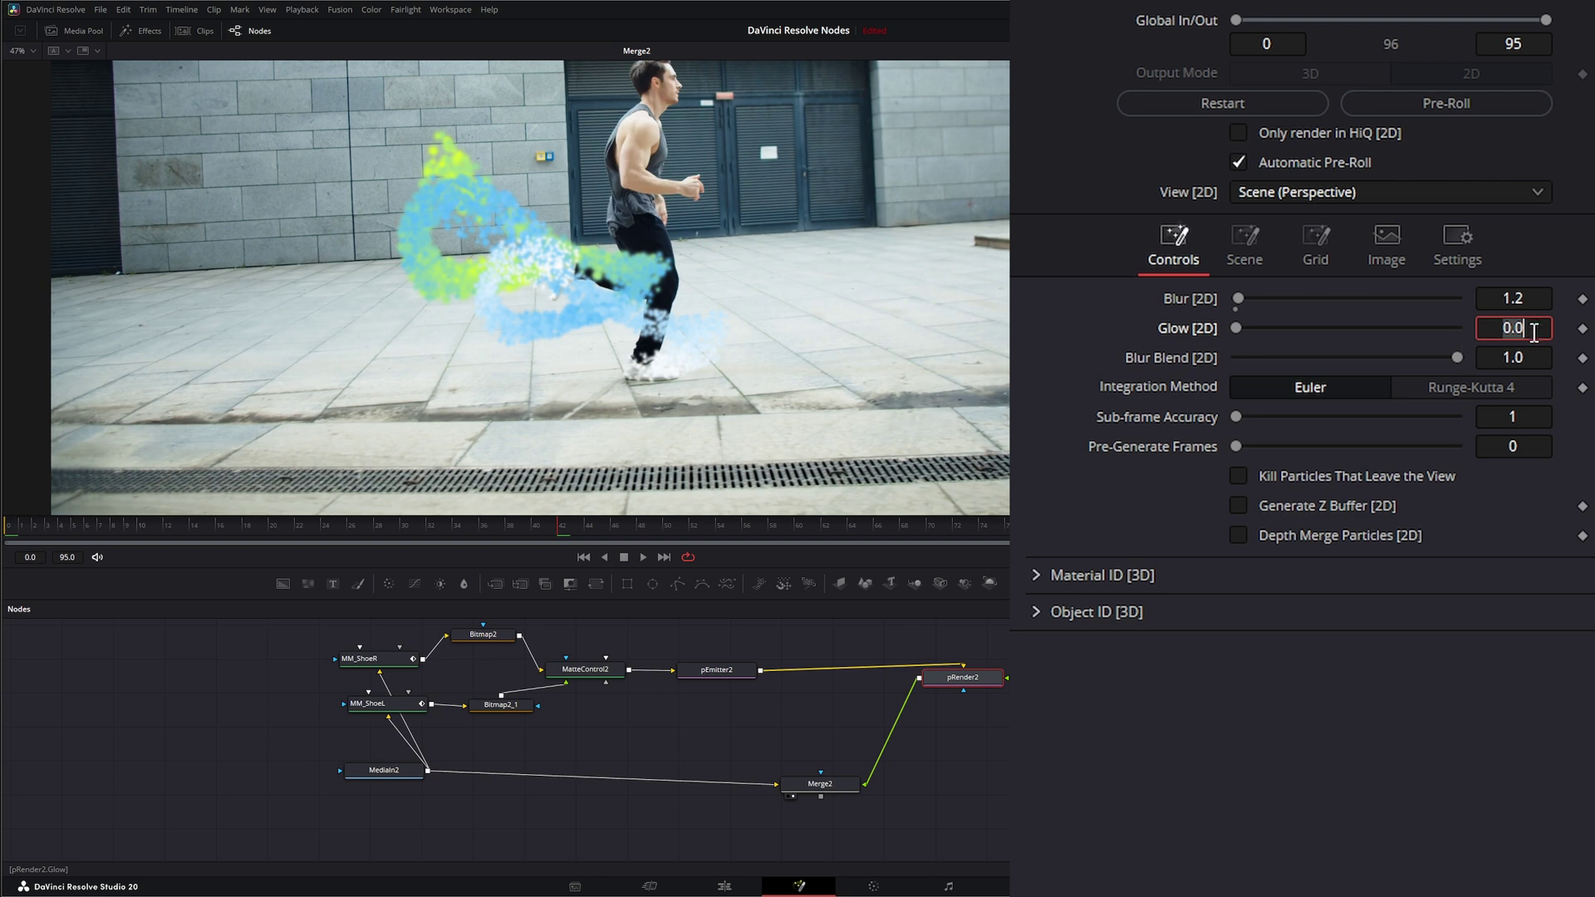
key(BackSpace)
text(.016)
key(Return)
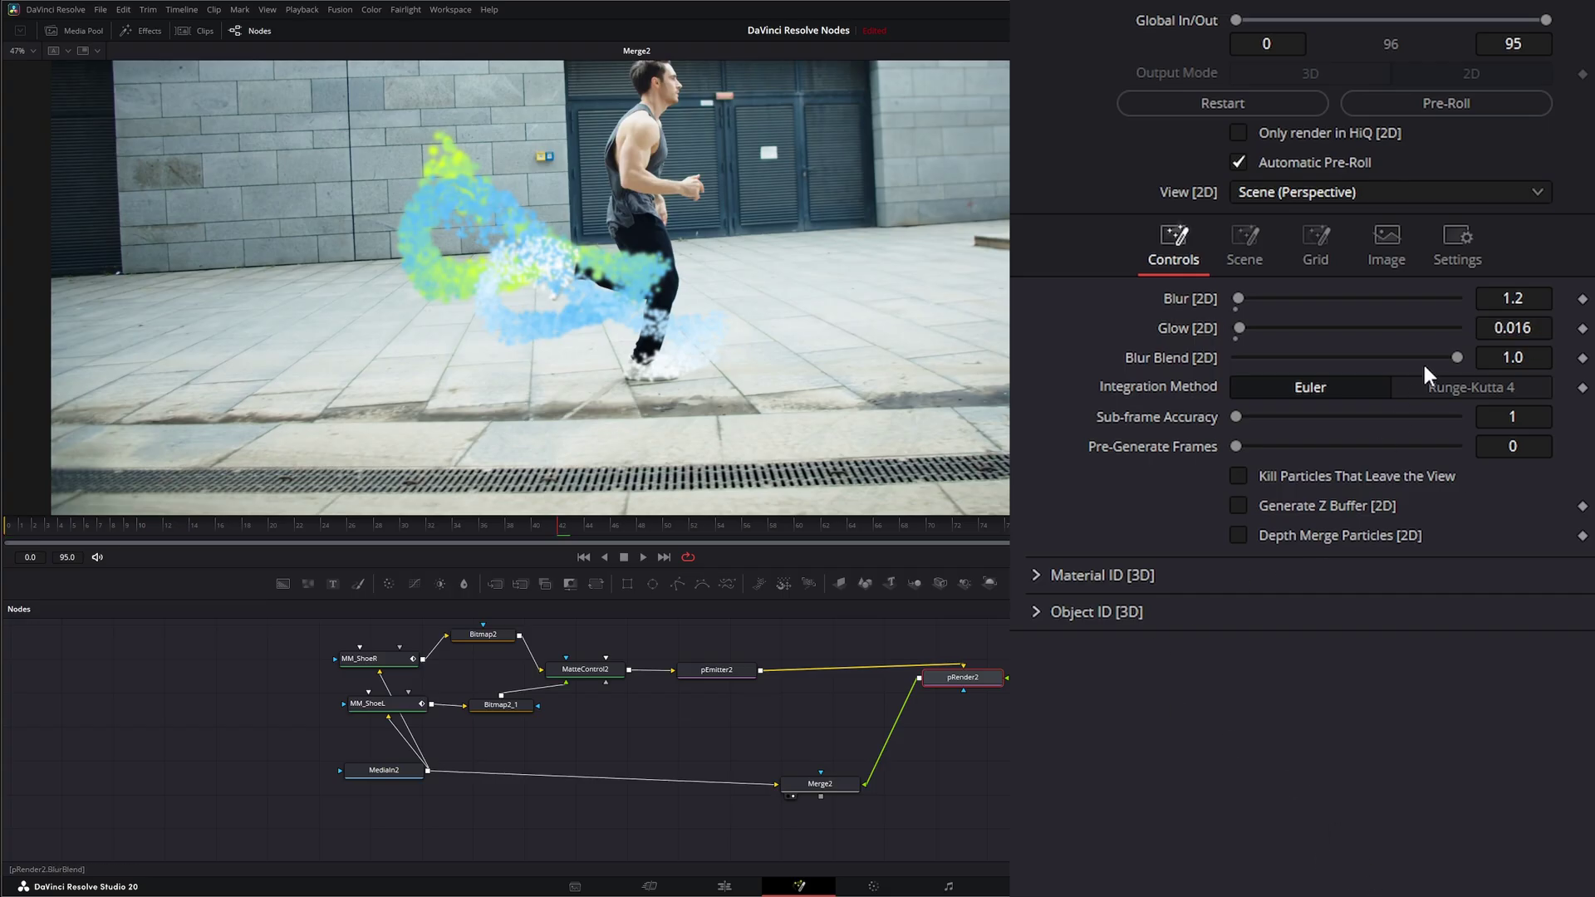
Step: Set pRender2's Sub-frame Accuracy to 4, play back the composite and return to the first frame
click(1537, 416)
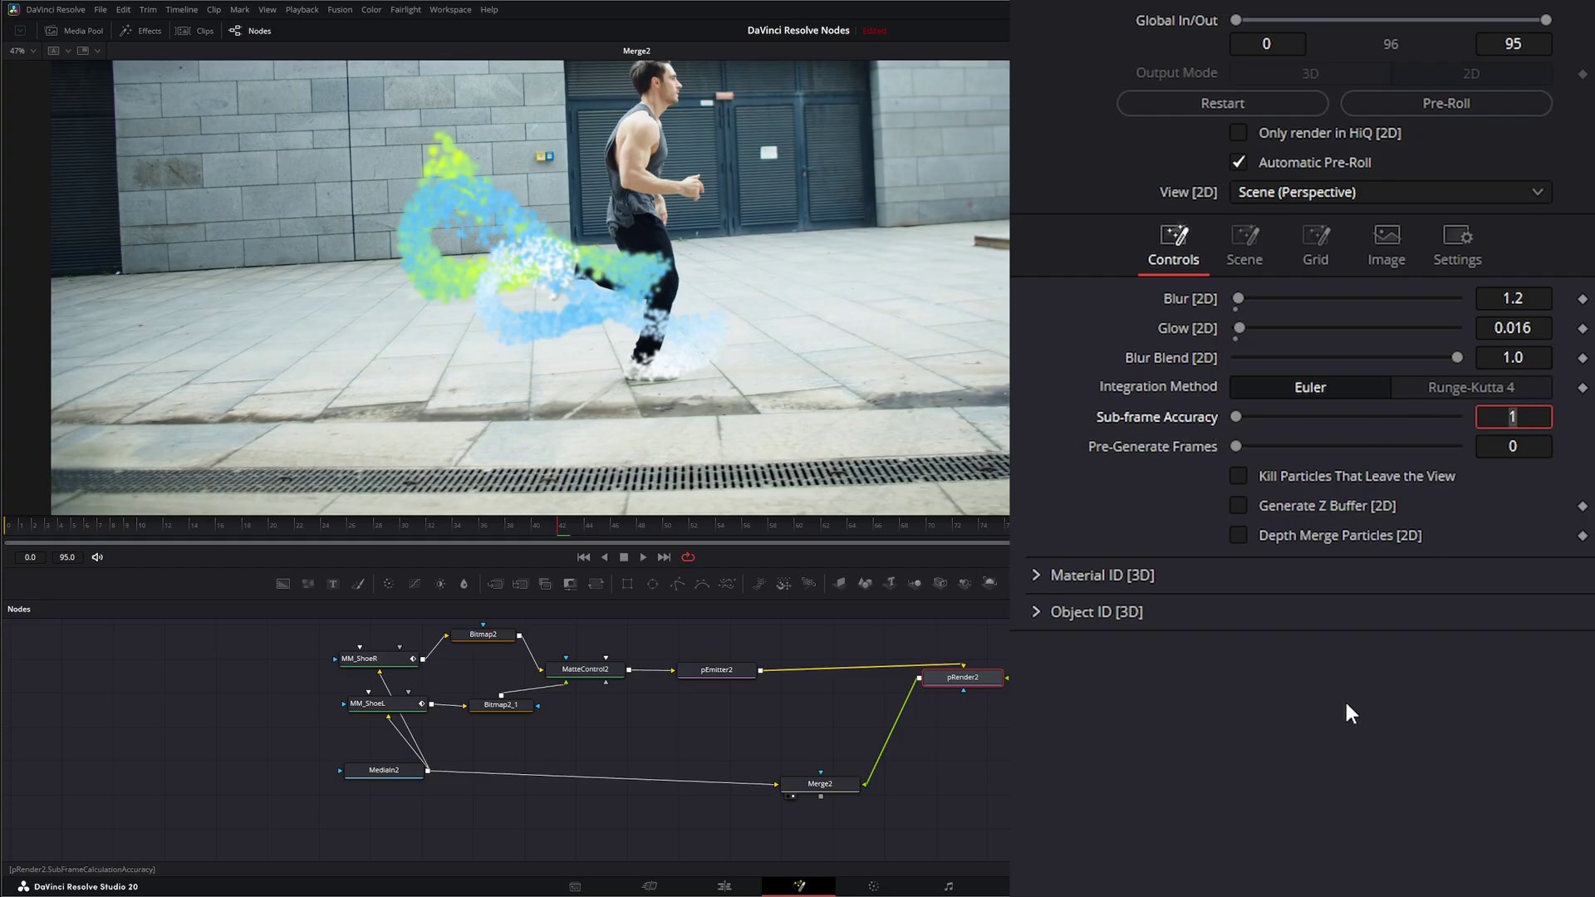
text(4)
key(Tab)
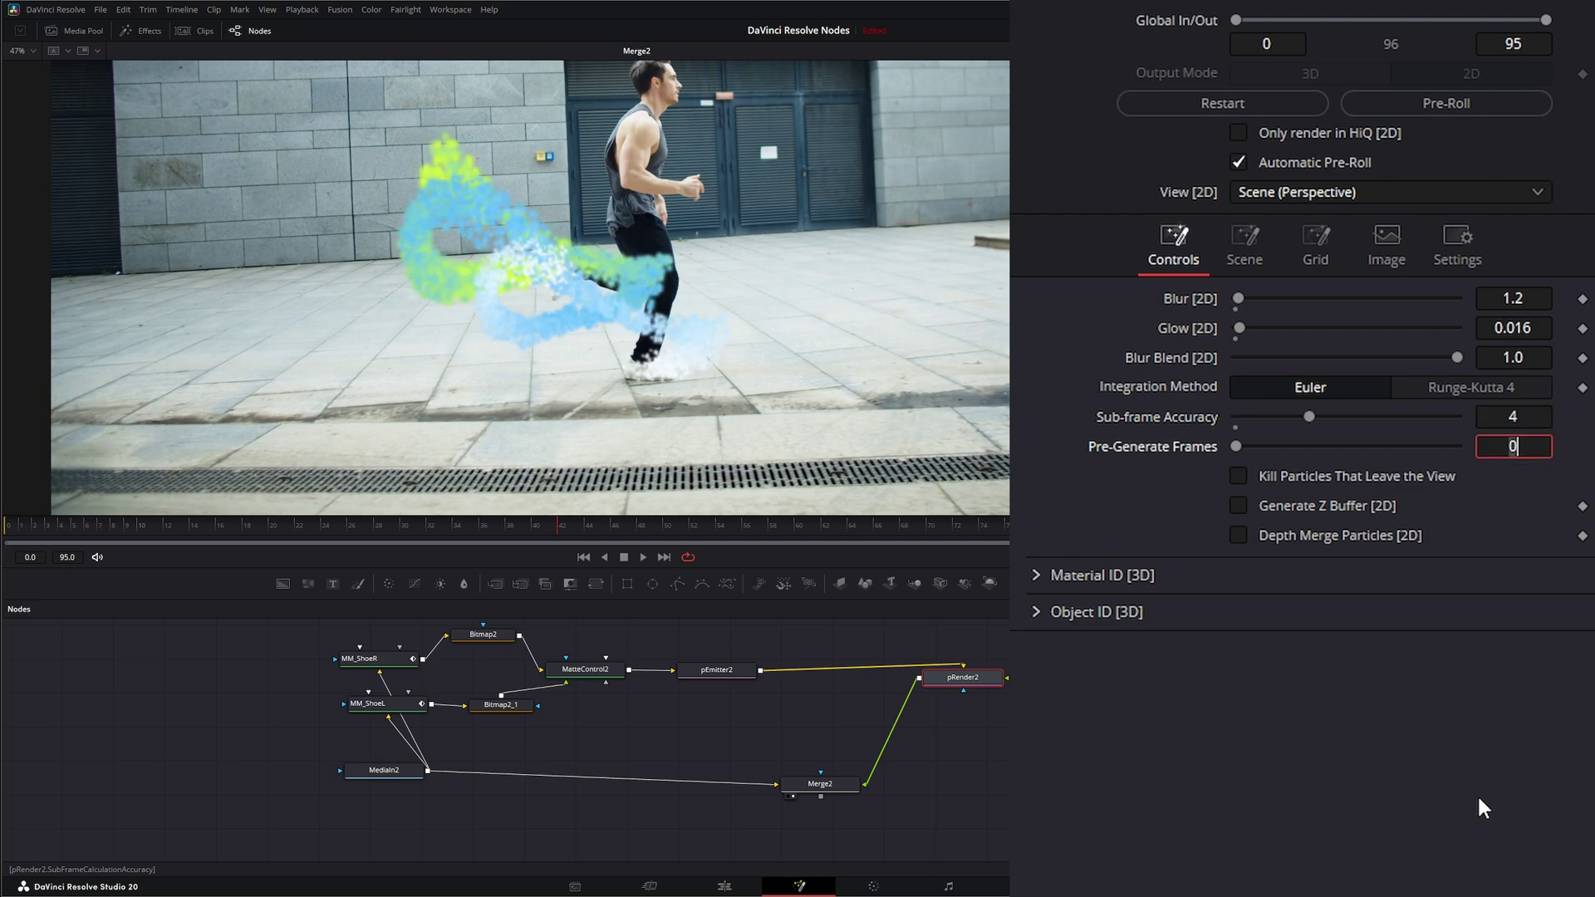
click(584, 558)
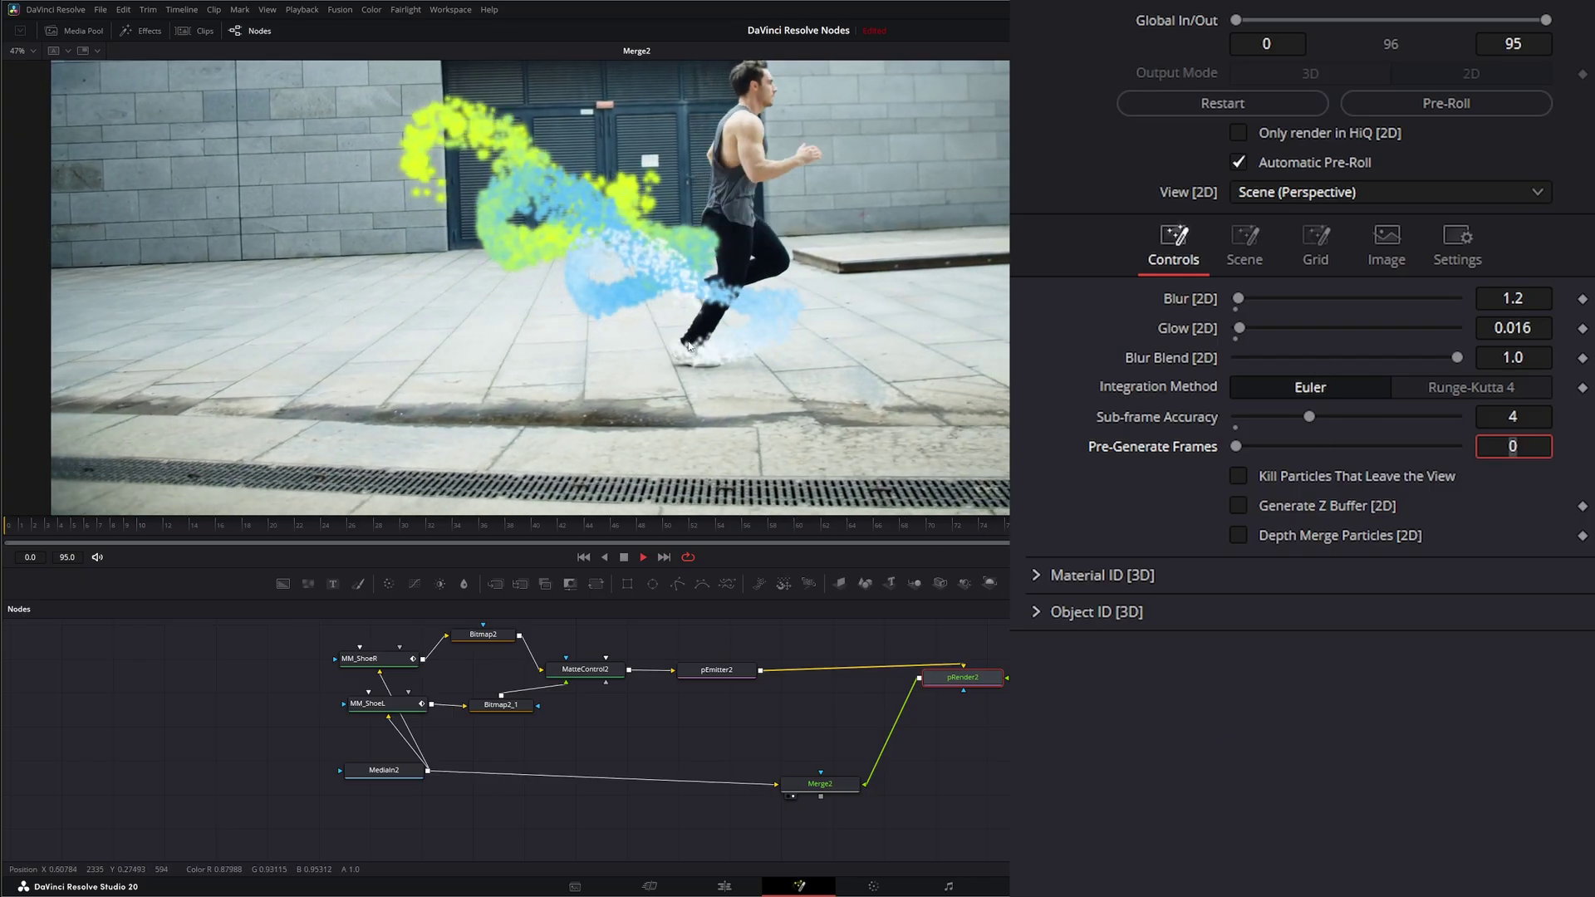
click(625, 560)
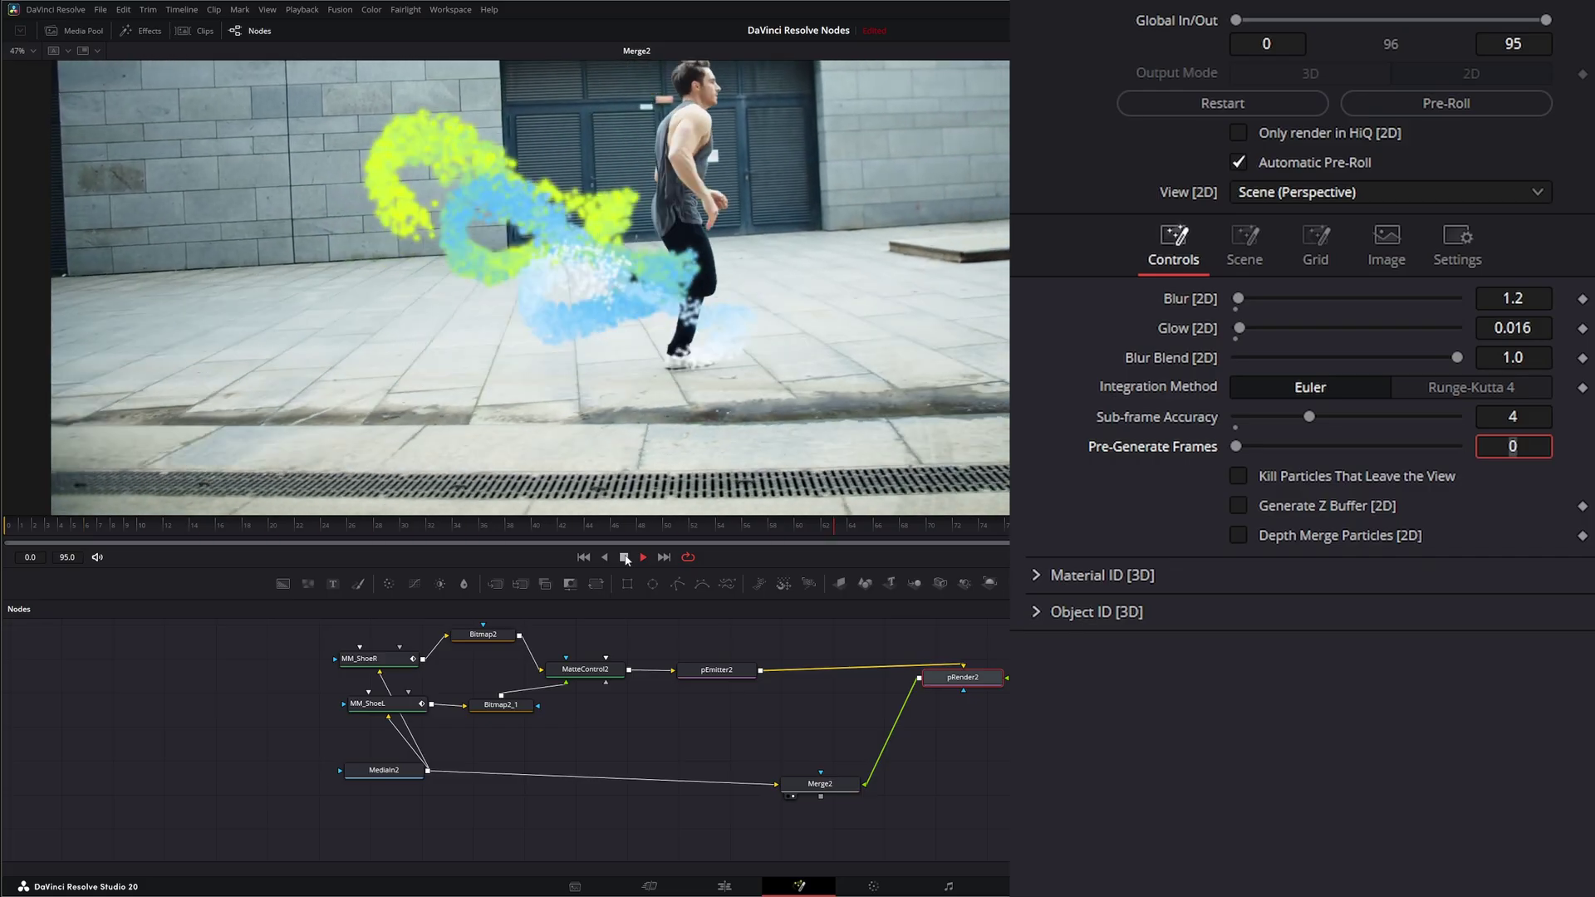
click(624, 557)
click(584, 558)
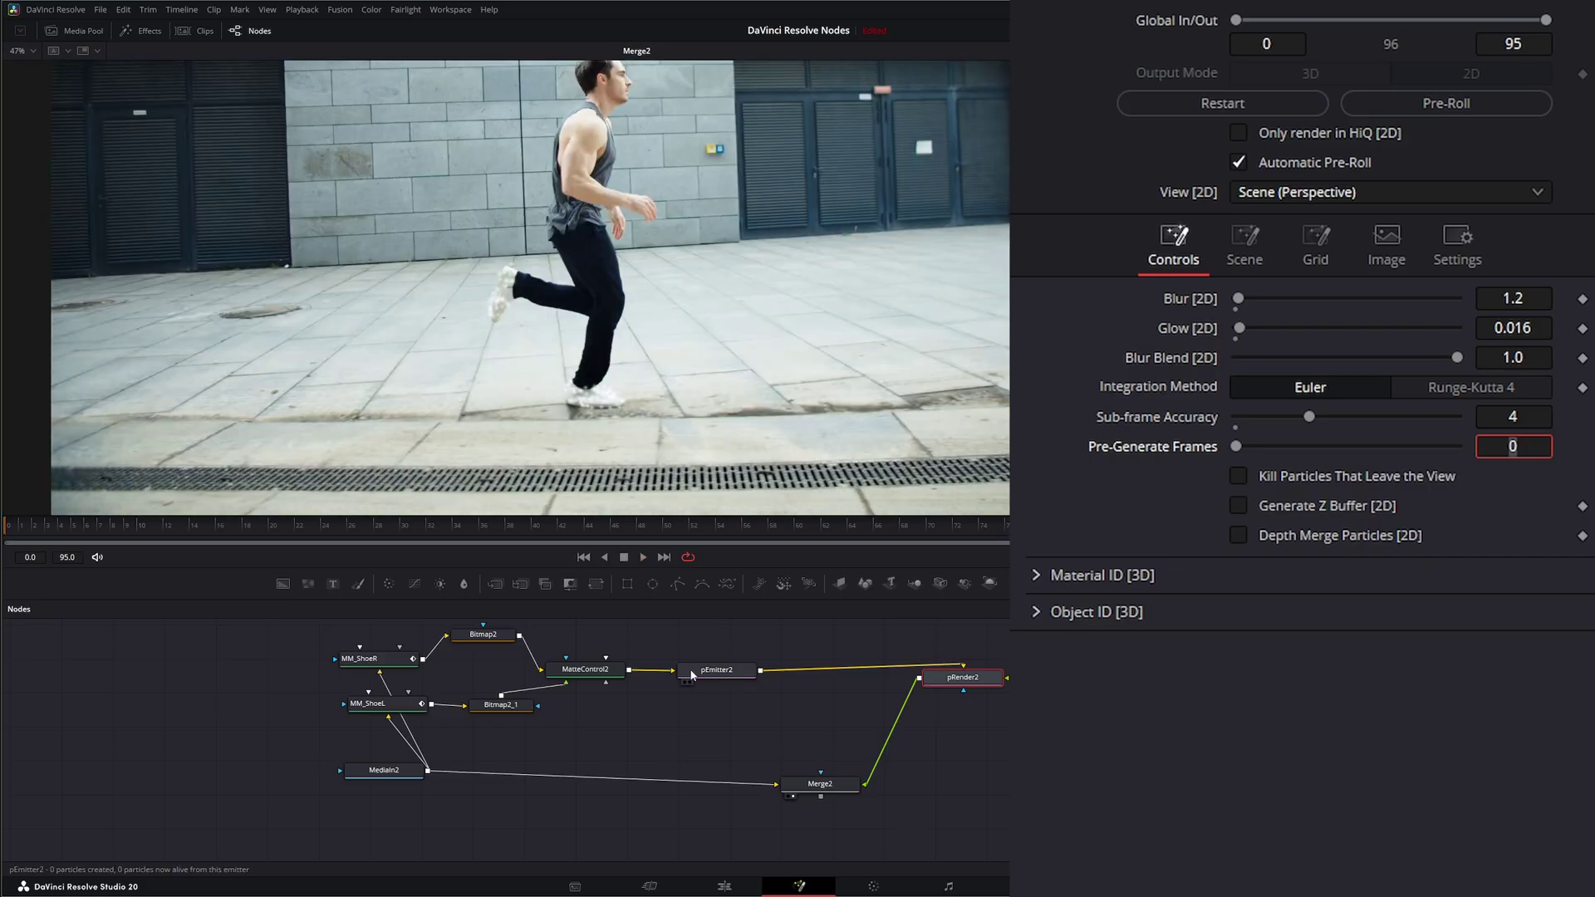
Step: Add a pDirectionalForce node directly after pEmitter2
click(716, 669)
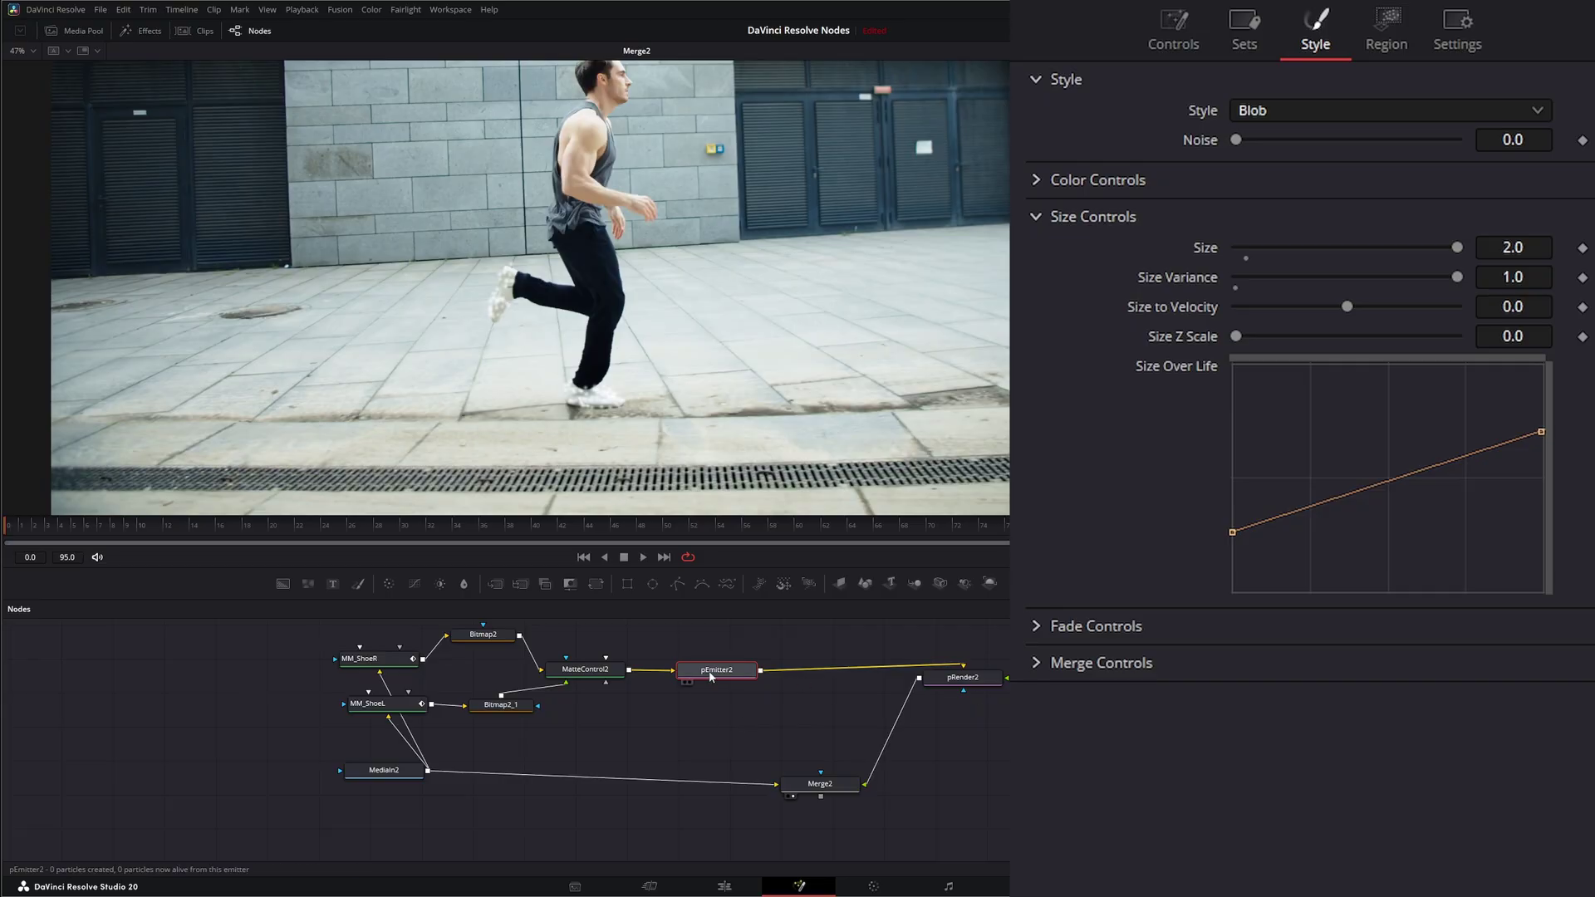
key(shift+space)
text(d)
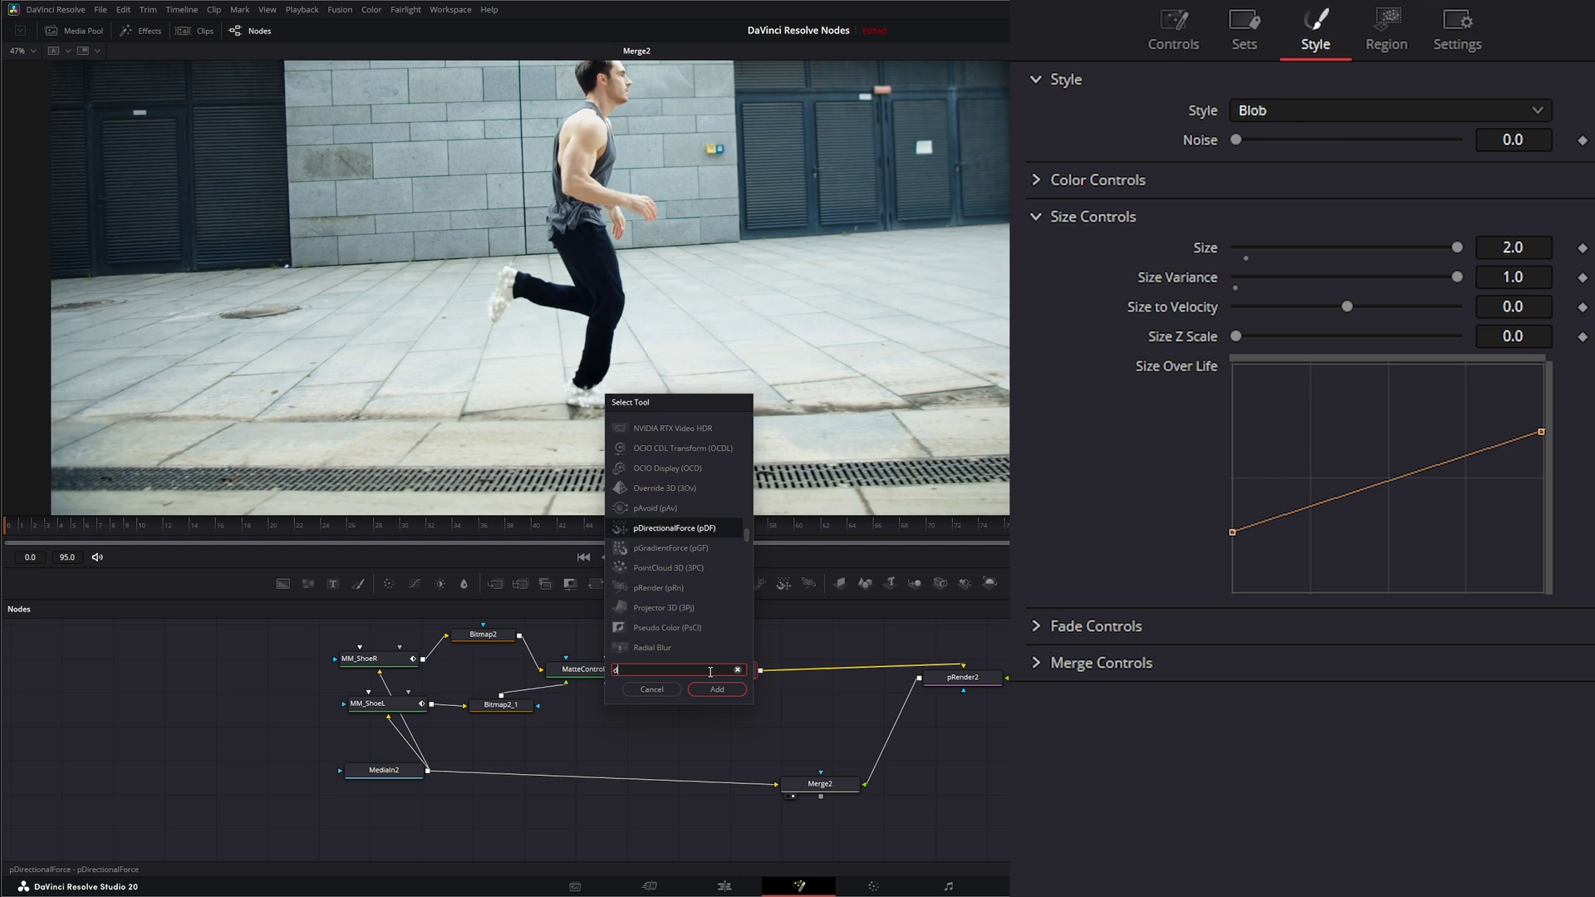
text(irec)
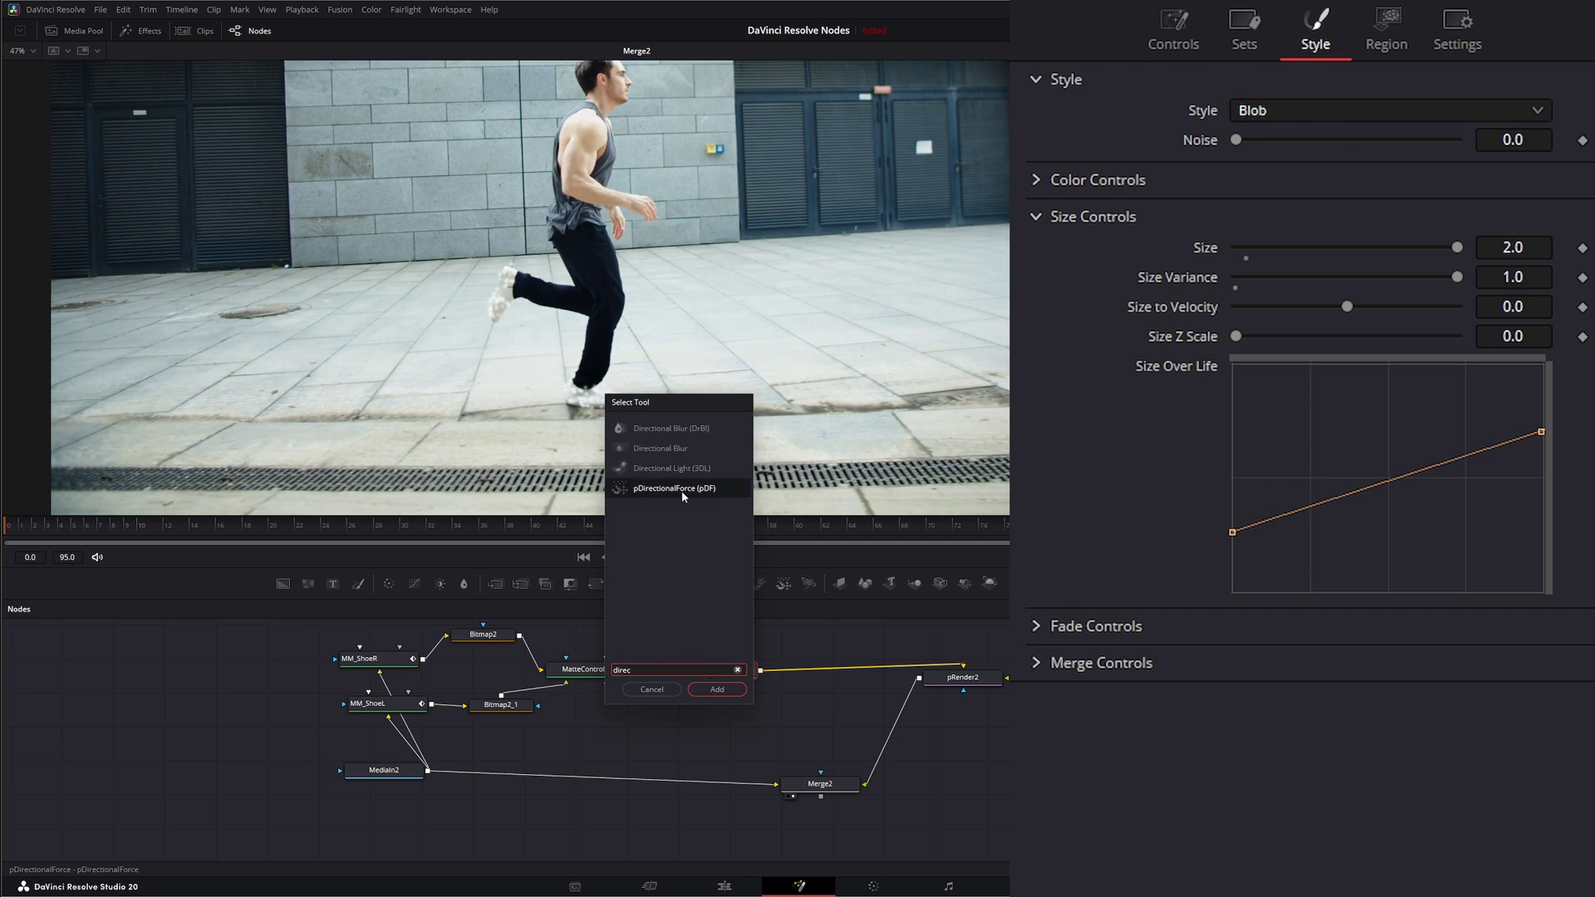
click(716, 689)
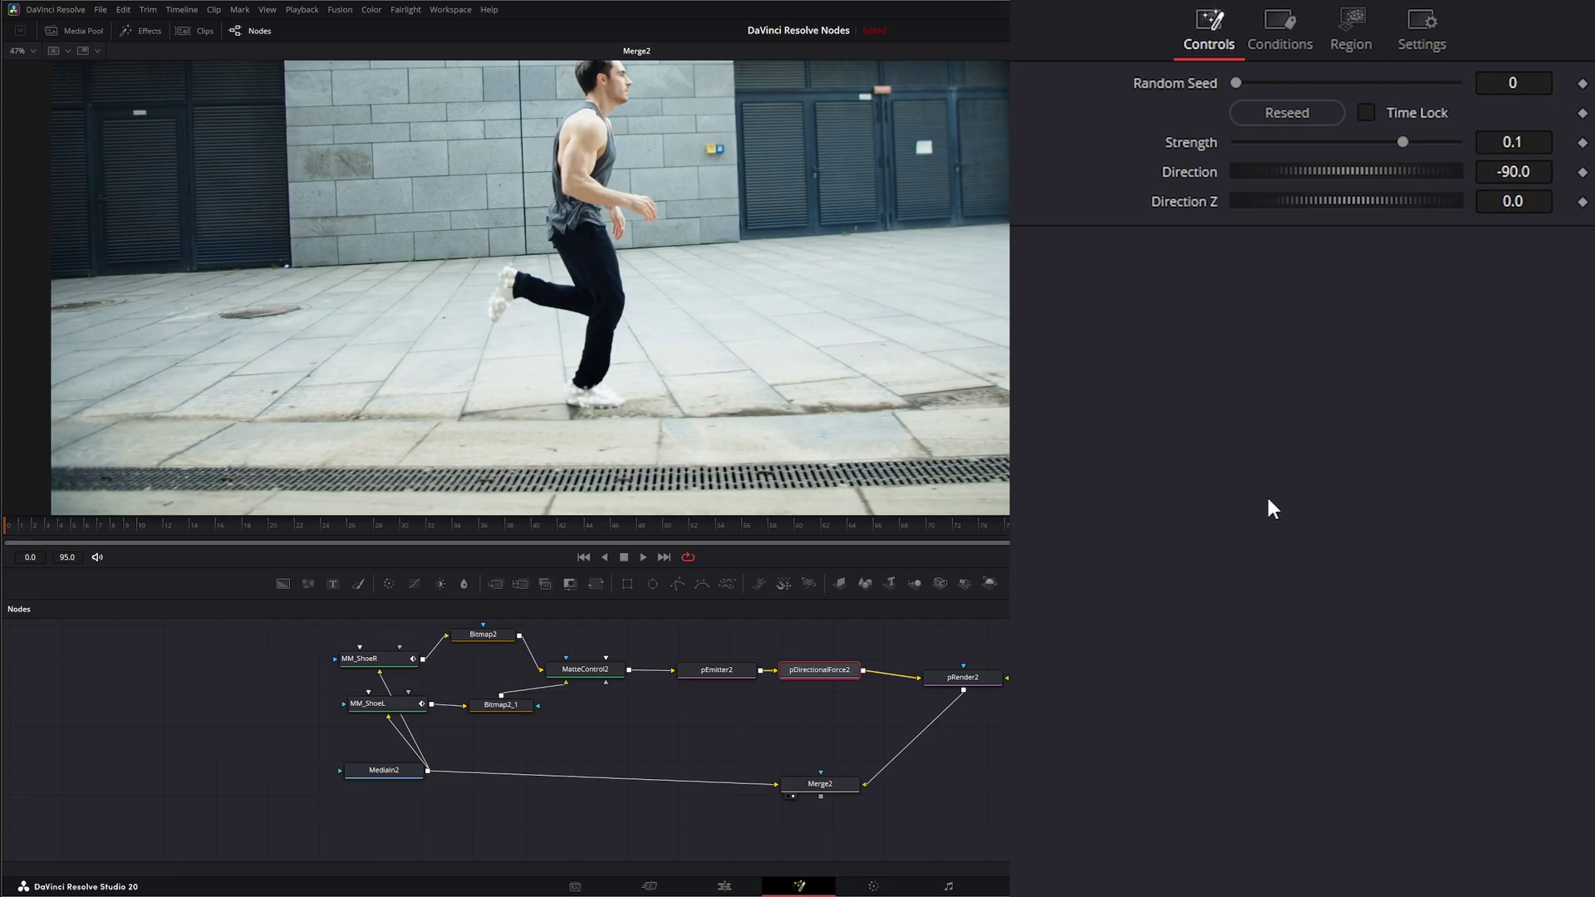
Step: Set the directional force's Strength to 0.03
click(1539, 145)
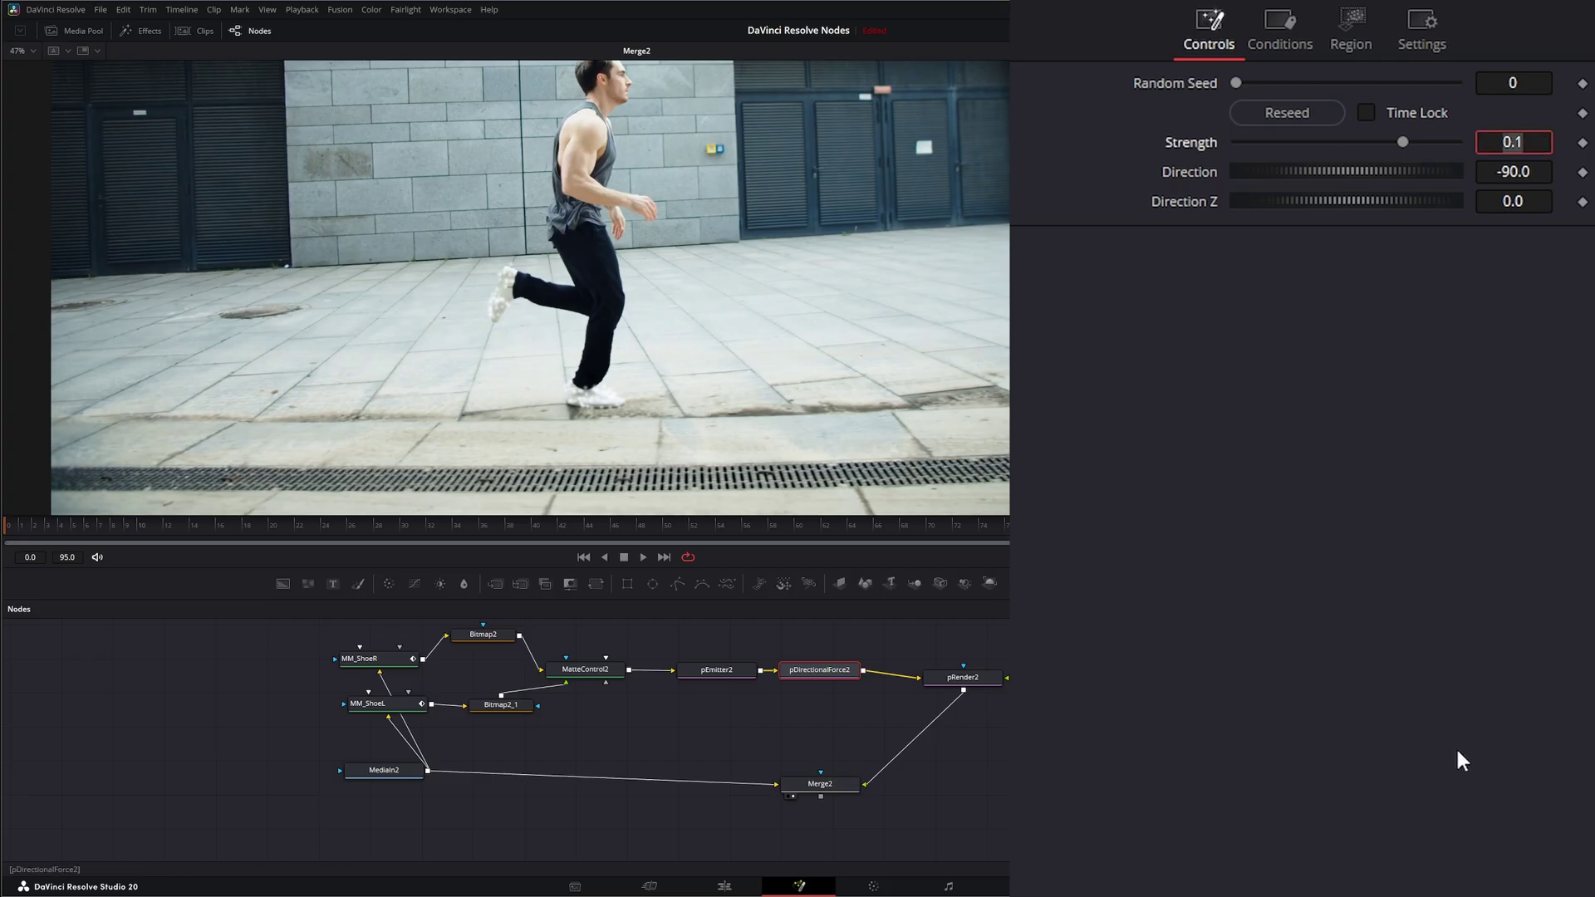
key(Tab)
key(Return)
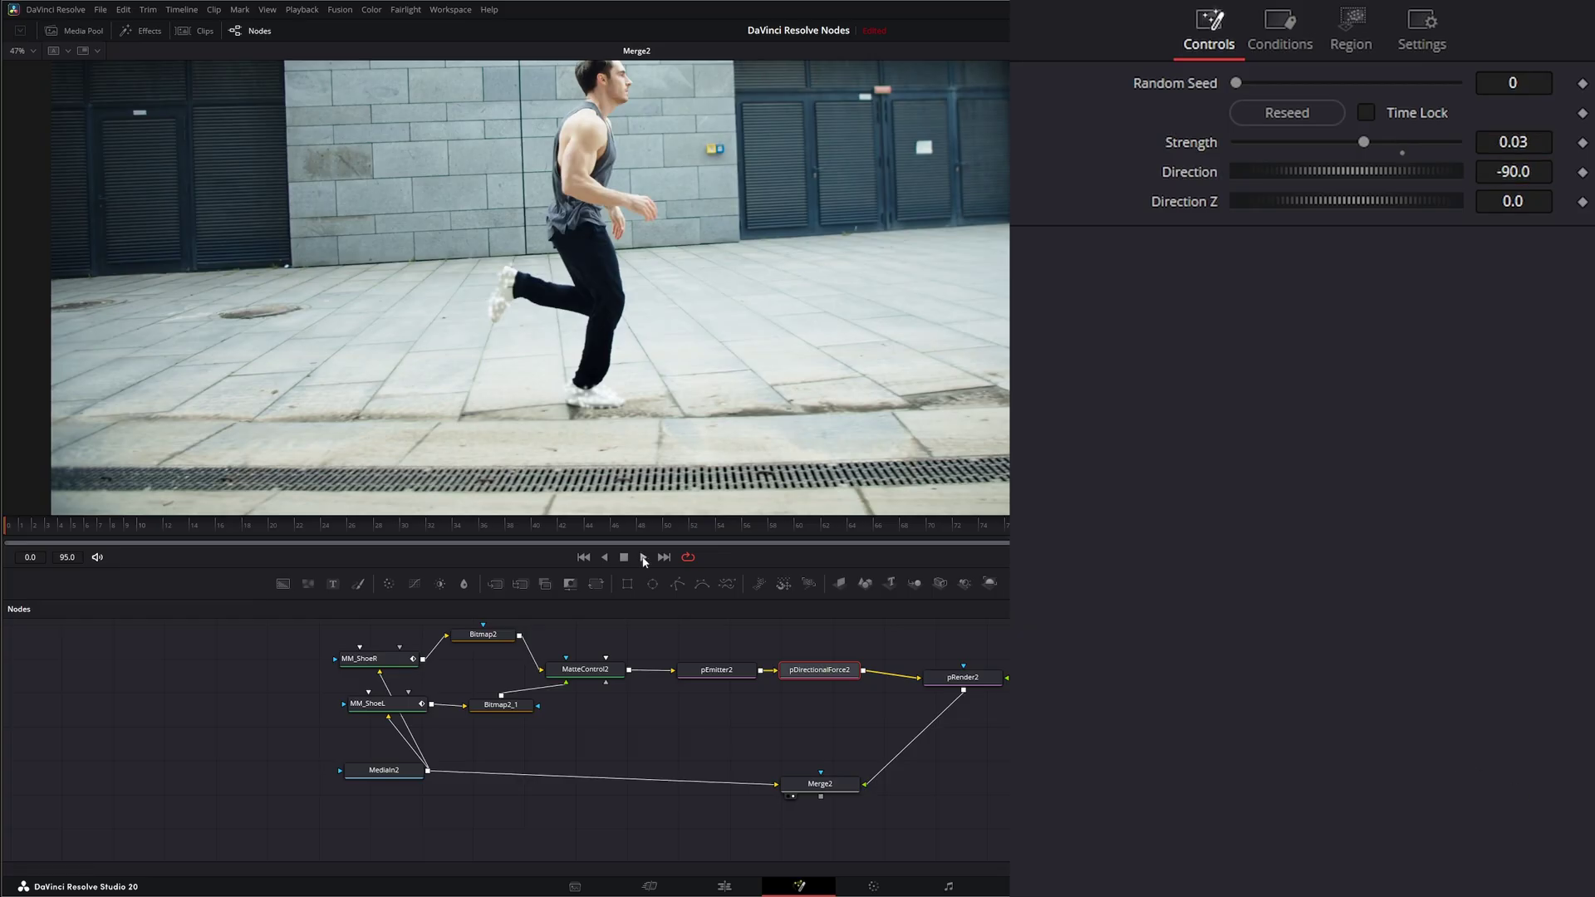
Step: Set the directional force's Direction to -180 and play back the composite
click(1538, 171)
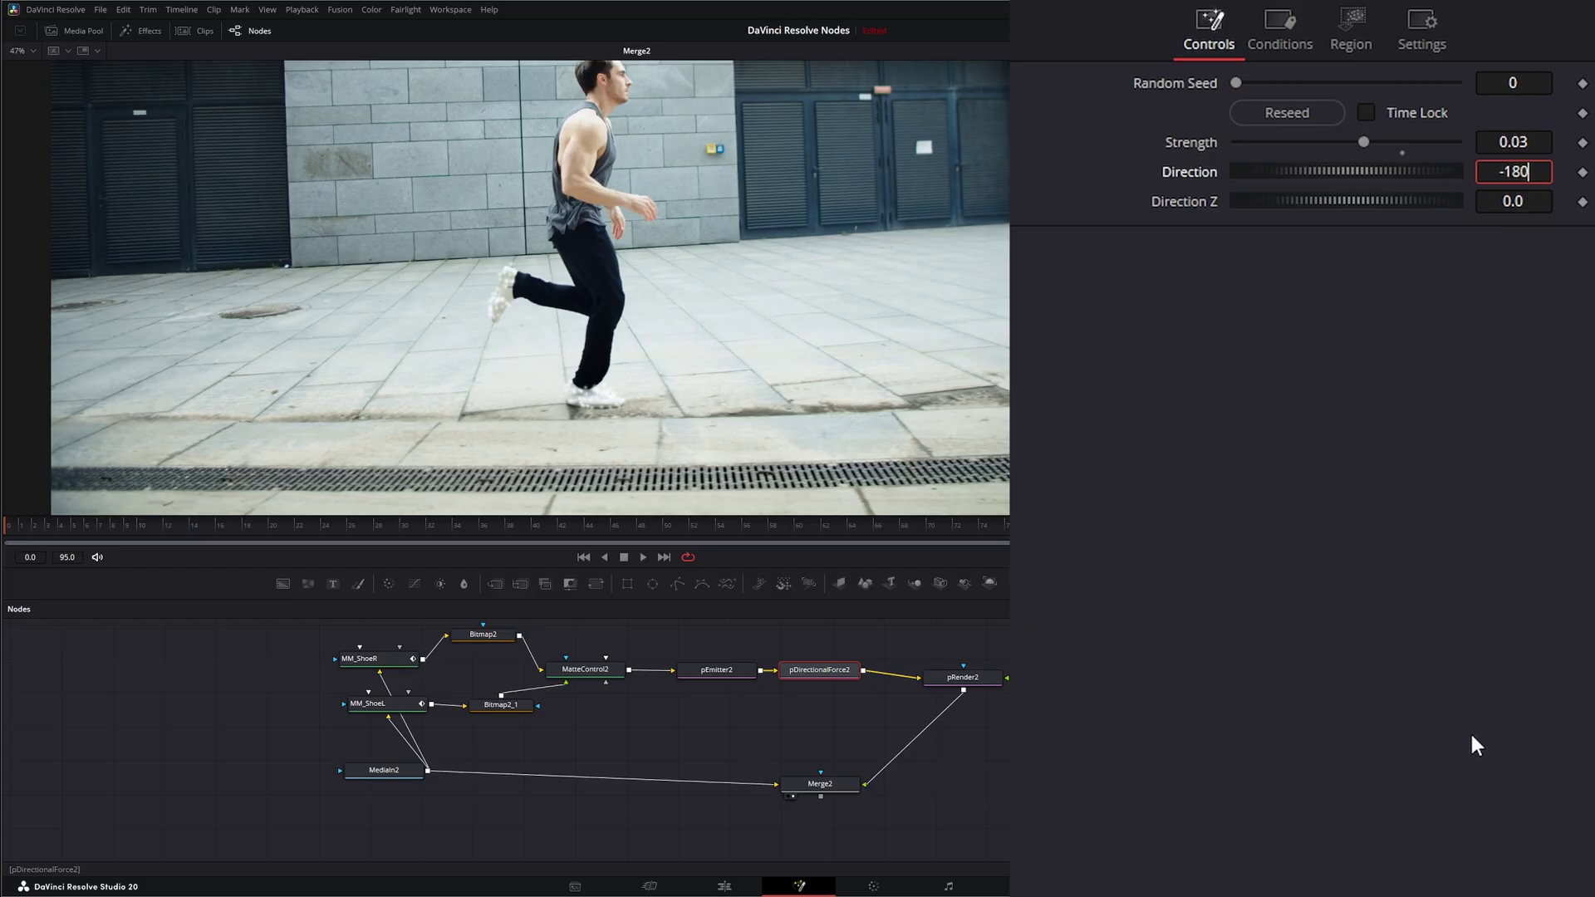
key(Tab)
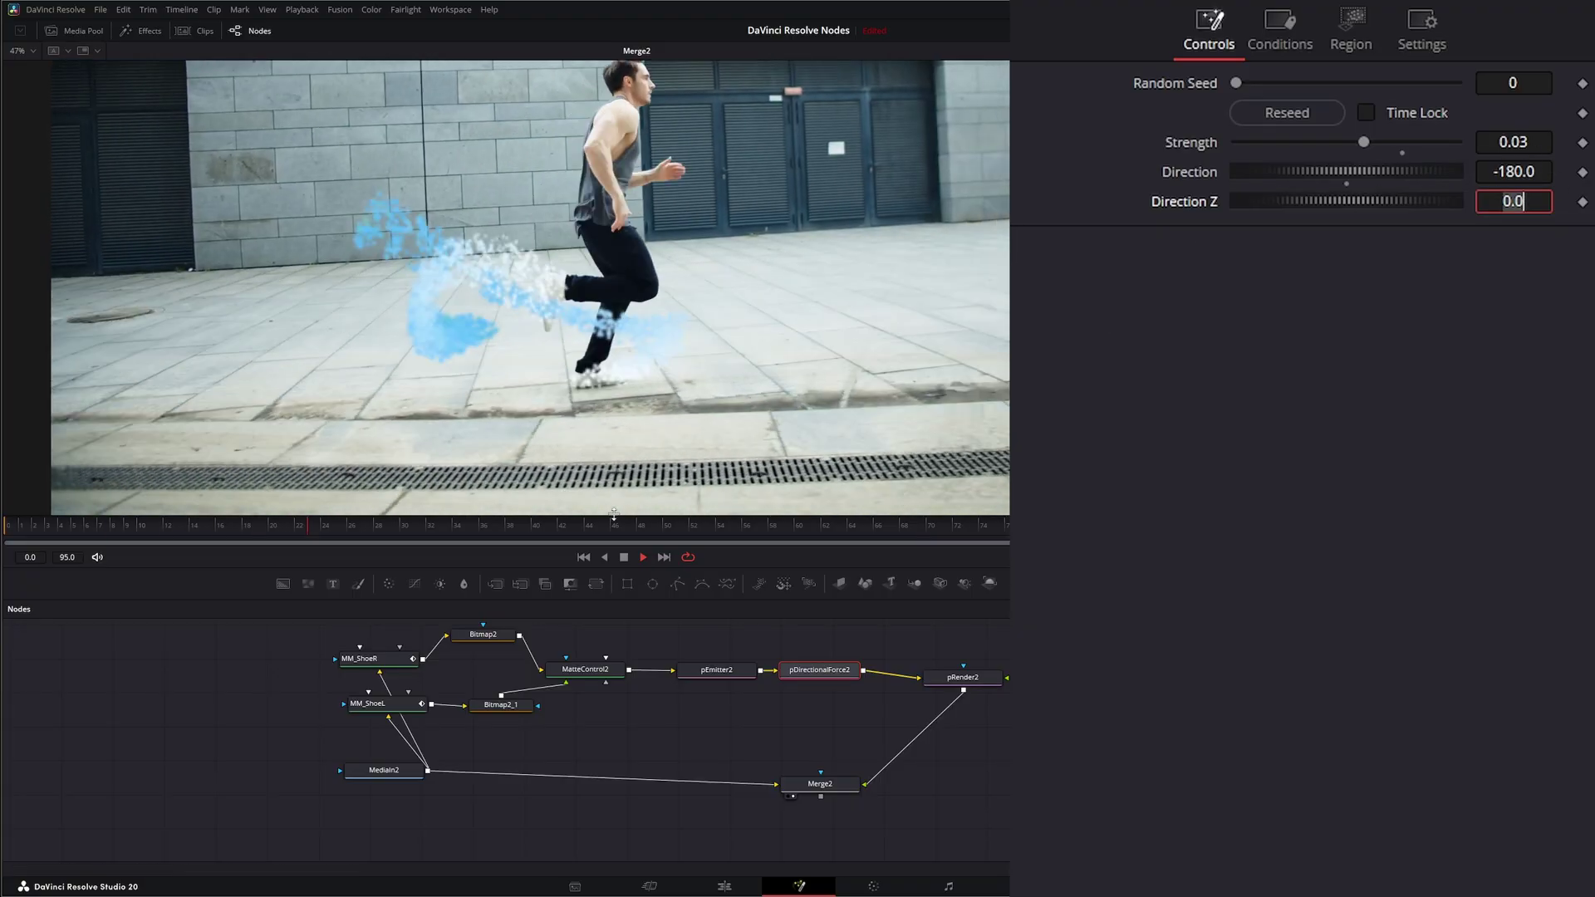
key(space)
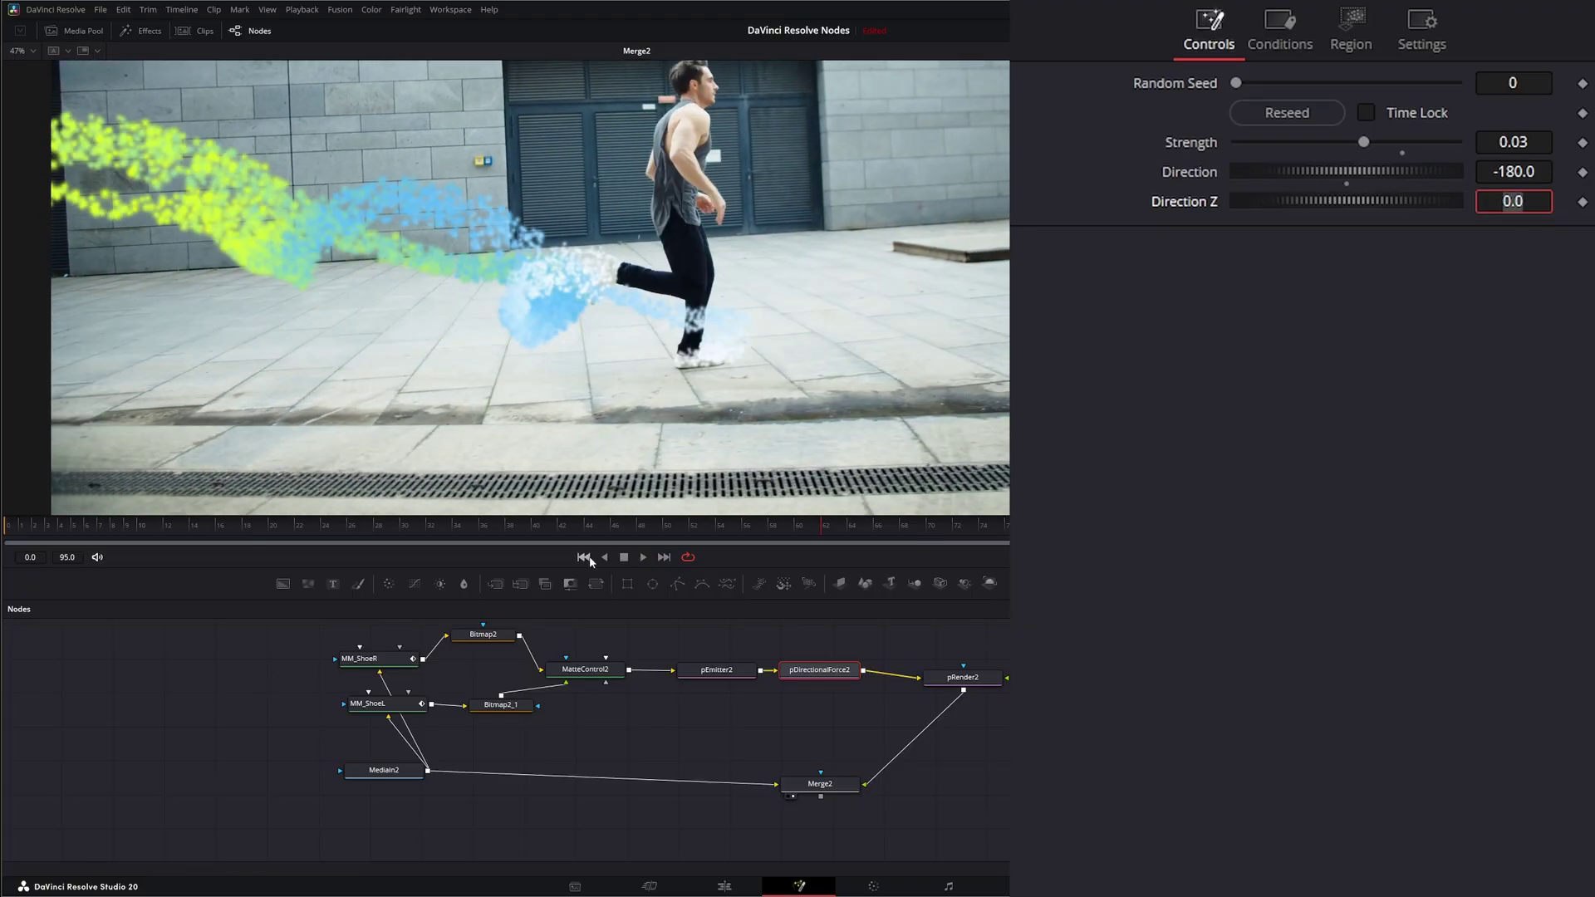
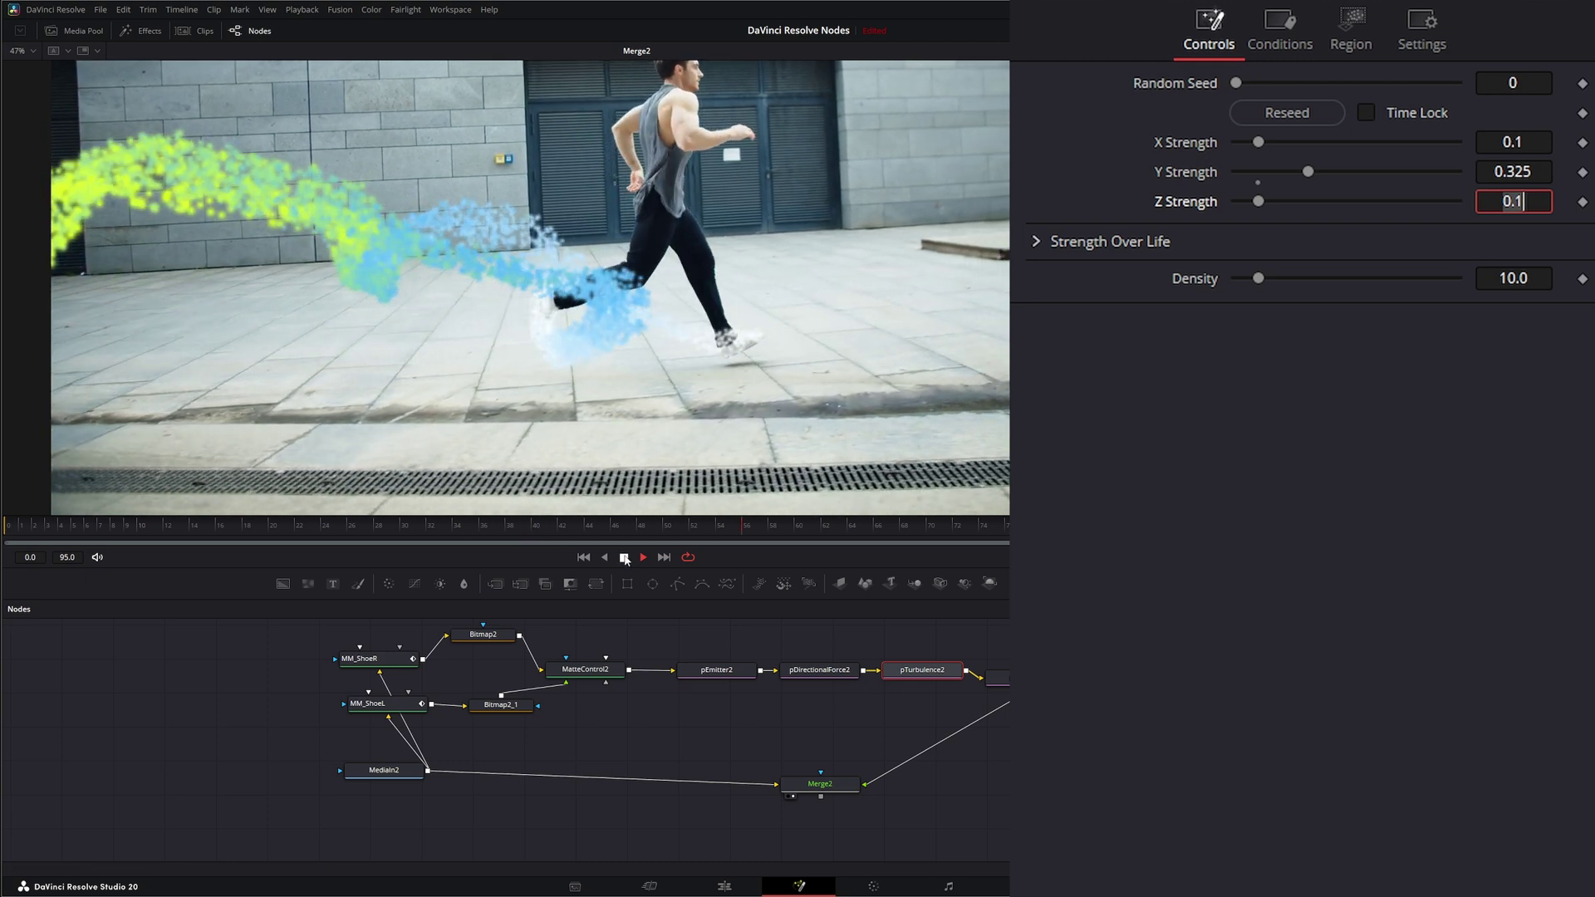
Step: Slope pTurbulence2's Strength Over Life curve upward from about 0.16 to 1.0 and play back the composite with Y Strength at 0.358
key(space)
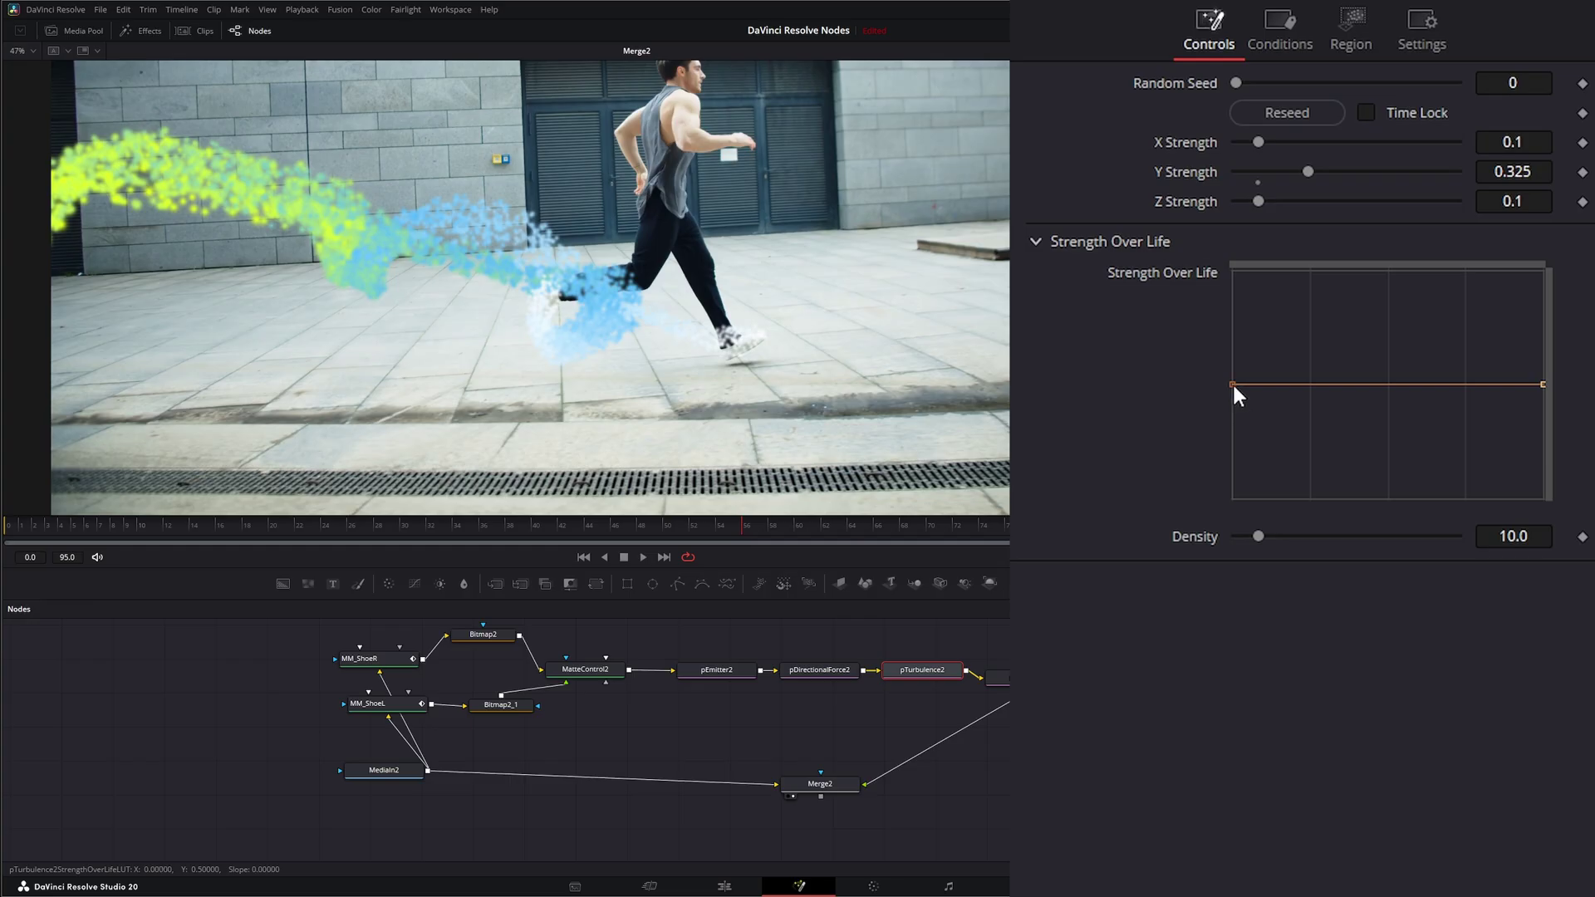
drag(1233, 386, 1234, 453)
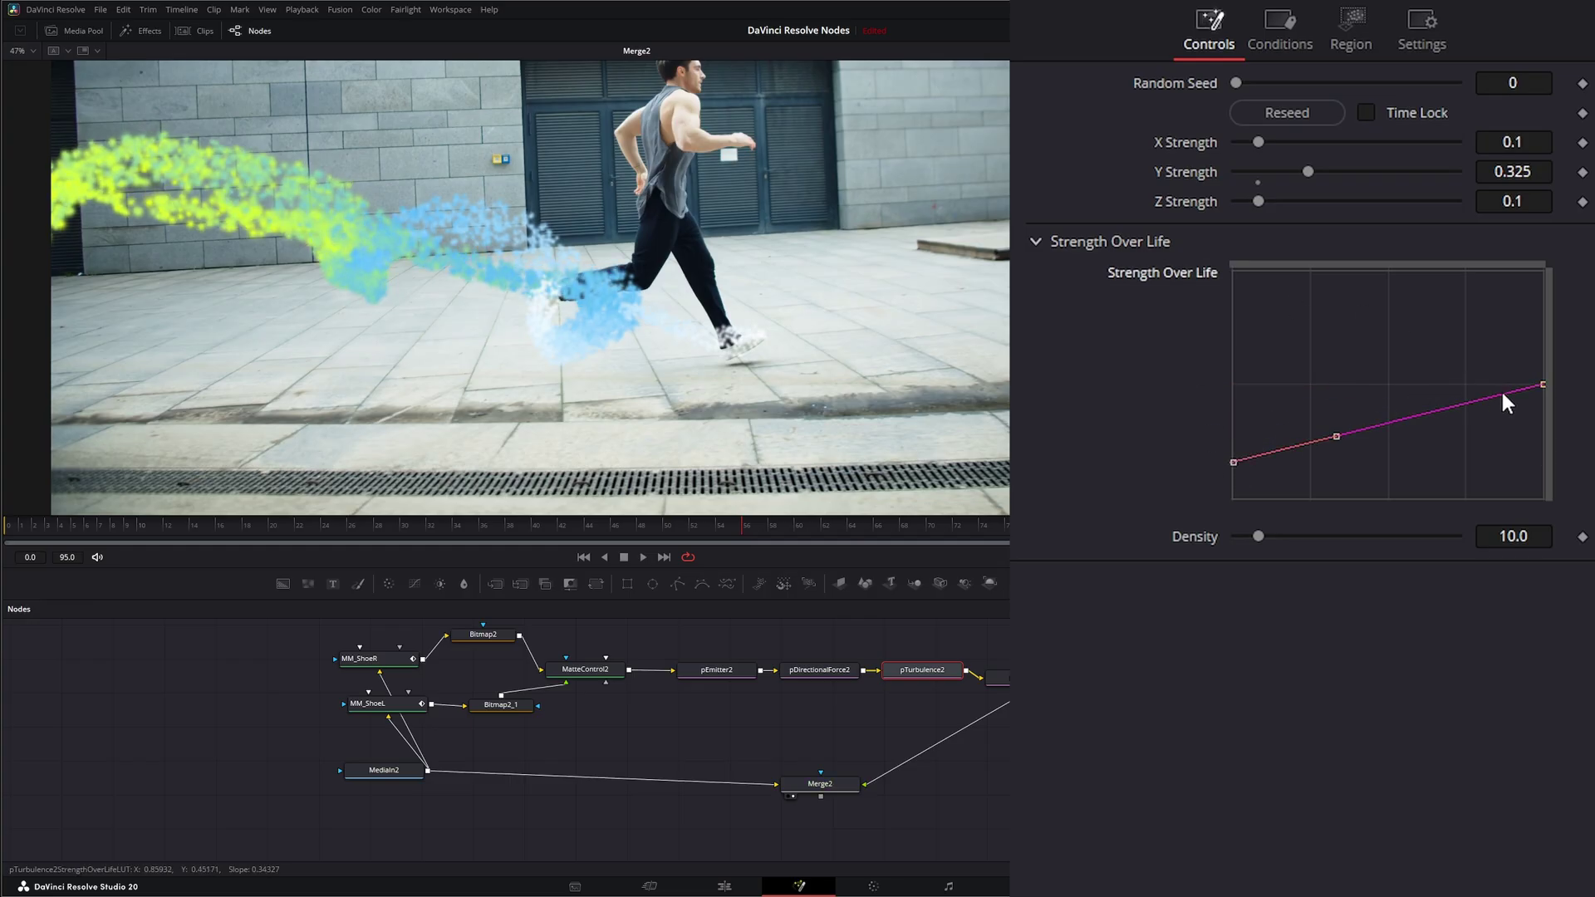
drag(1538, 381, 1542, 270)
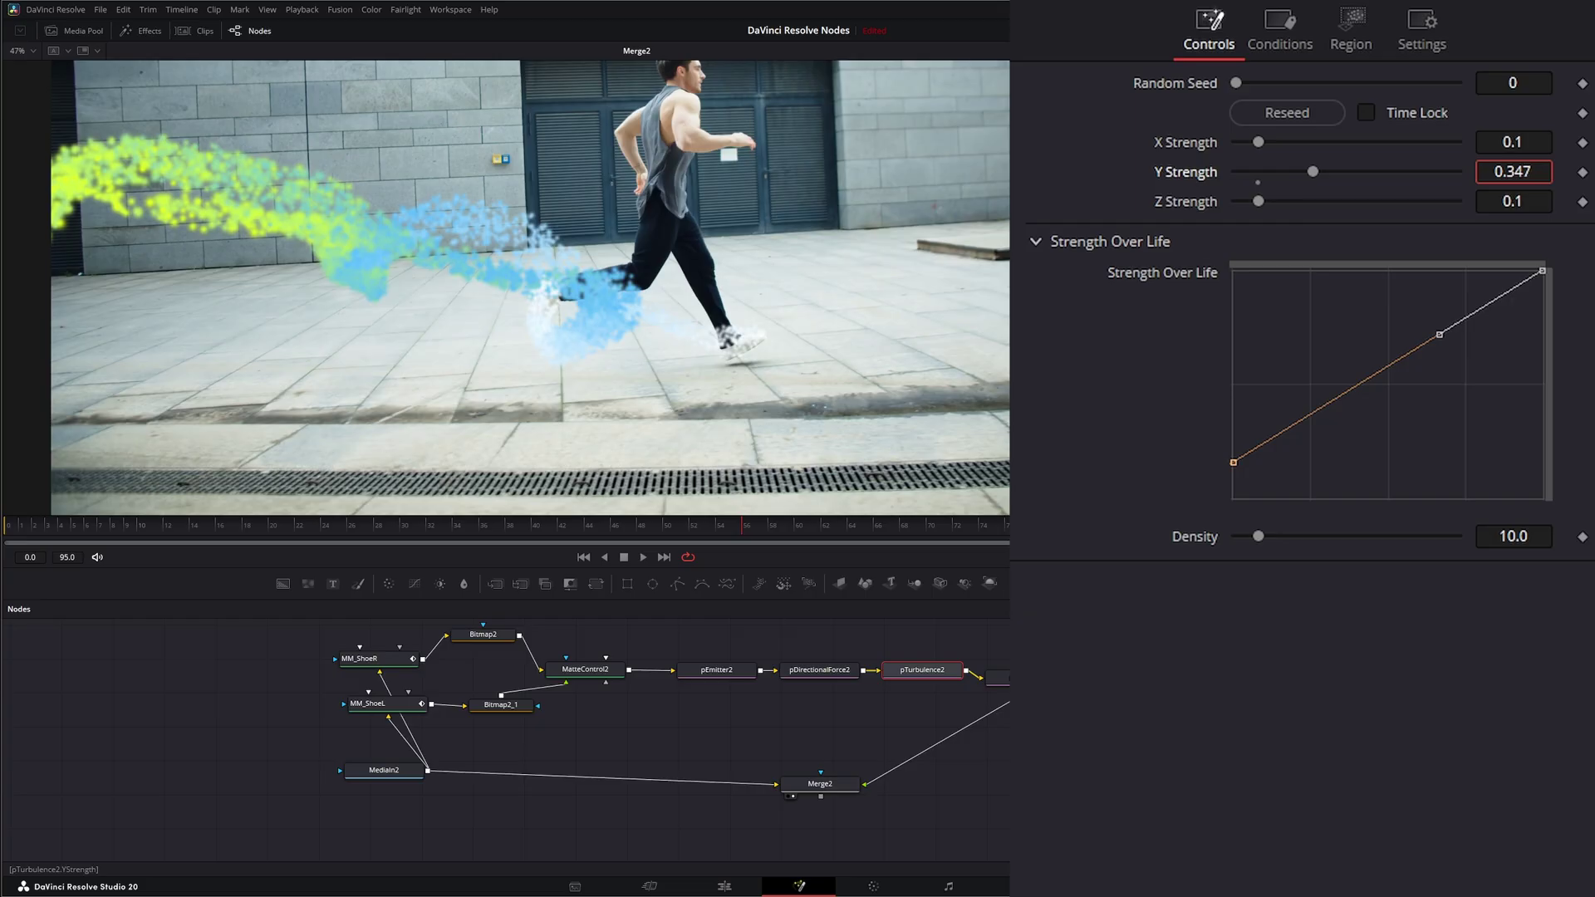
click(644, 557)
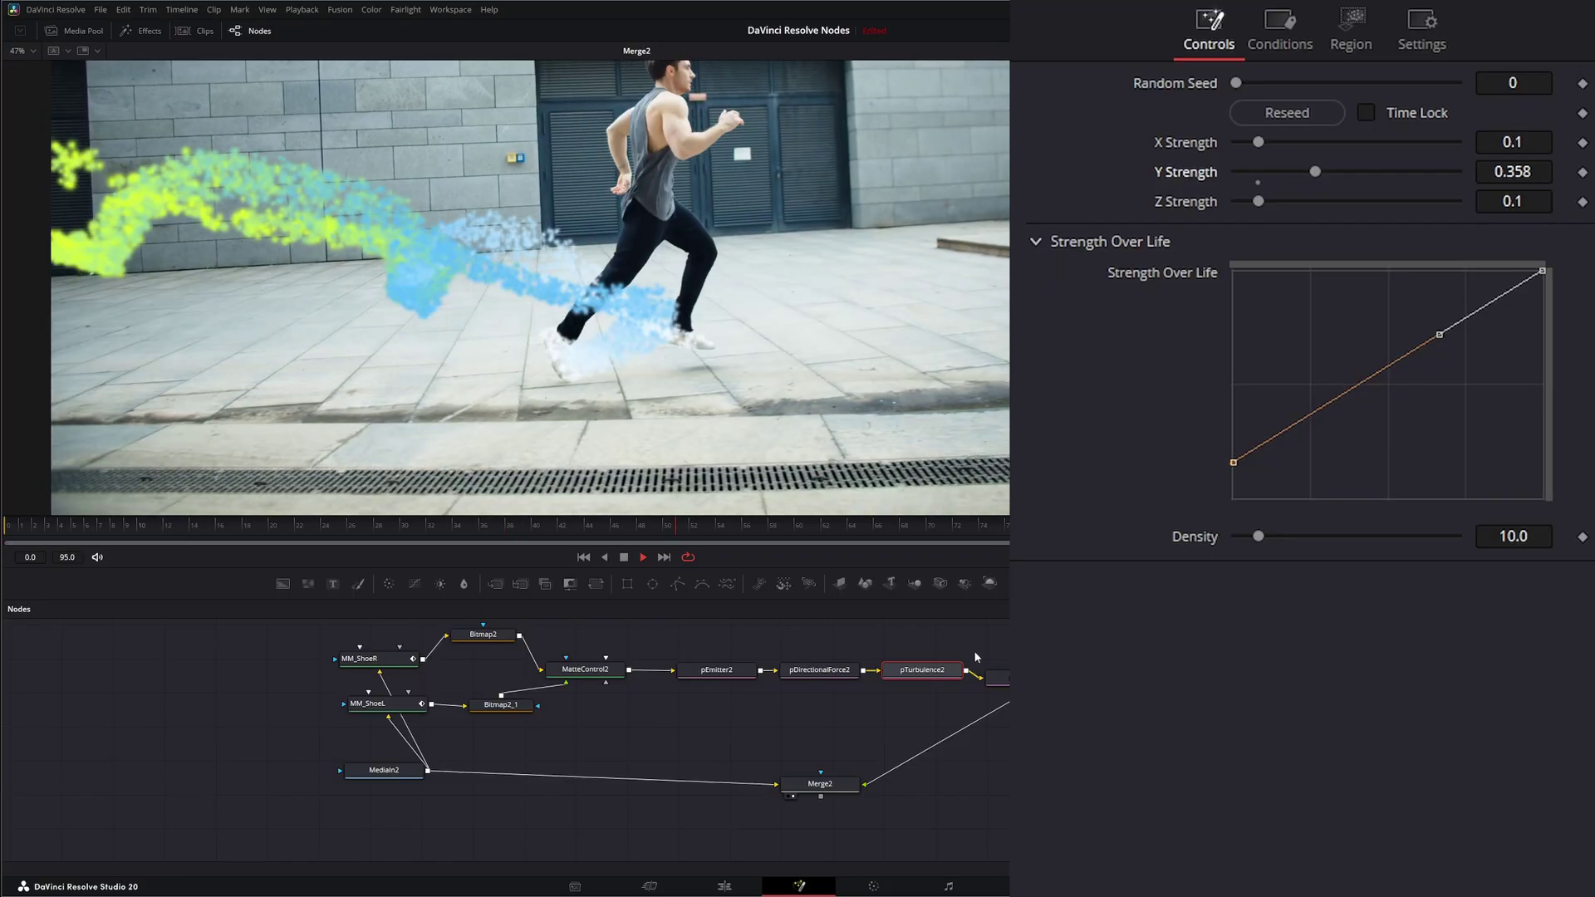
Step: Tidy the node graph by lining up Bitmap2 and Bitmap2_1 in one column before MatteControl2
click(1001, 675)
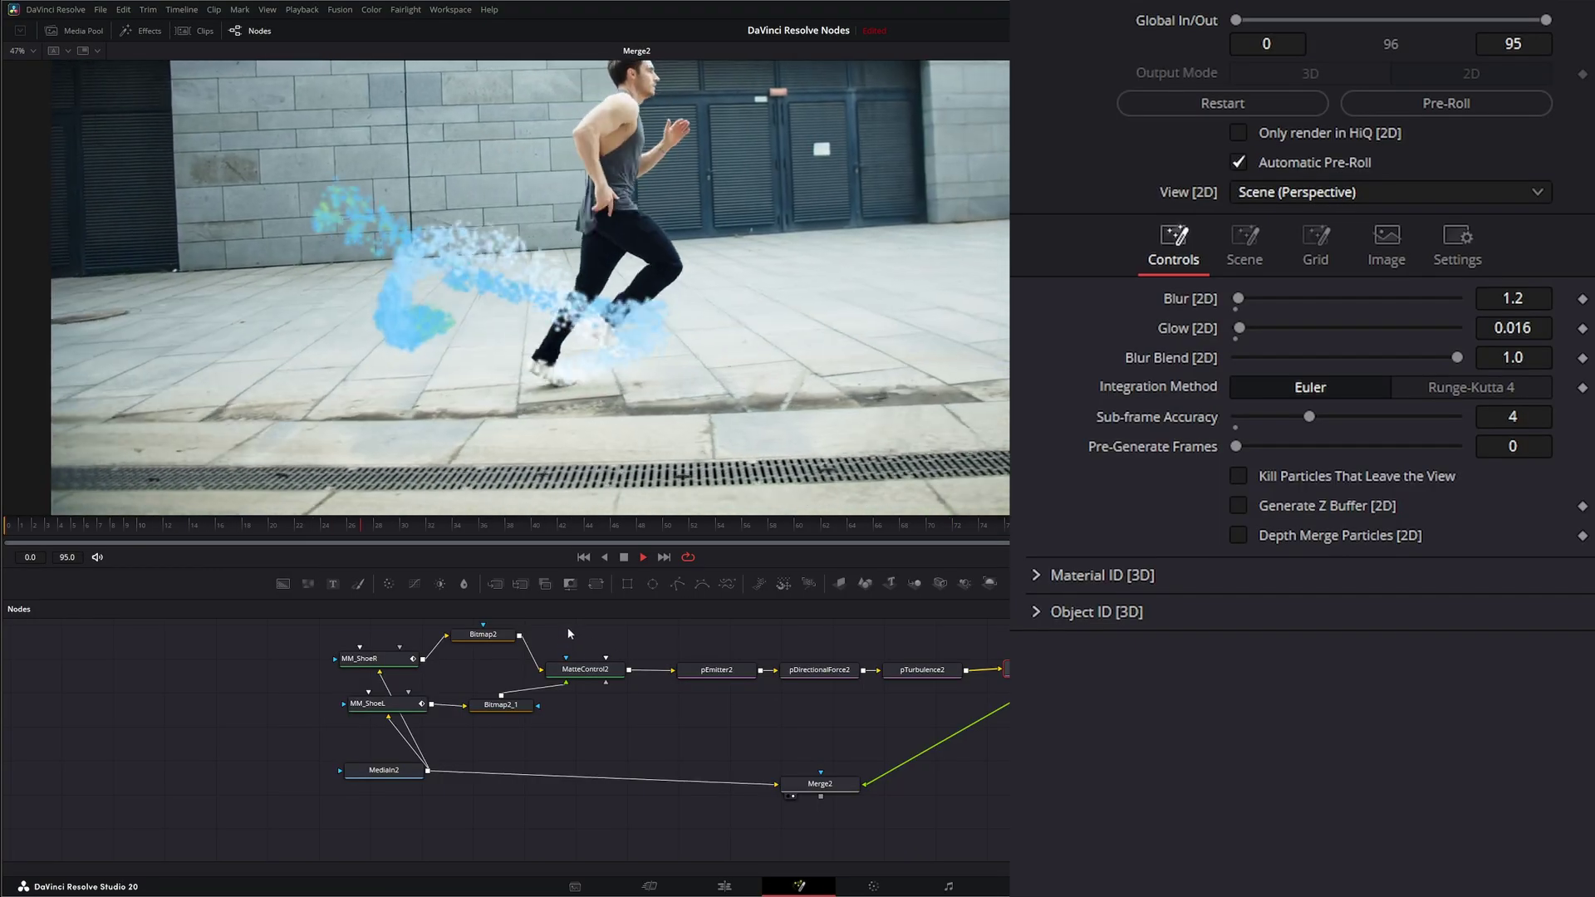
drag(545, 625, 1005, 706)
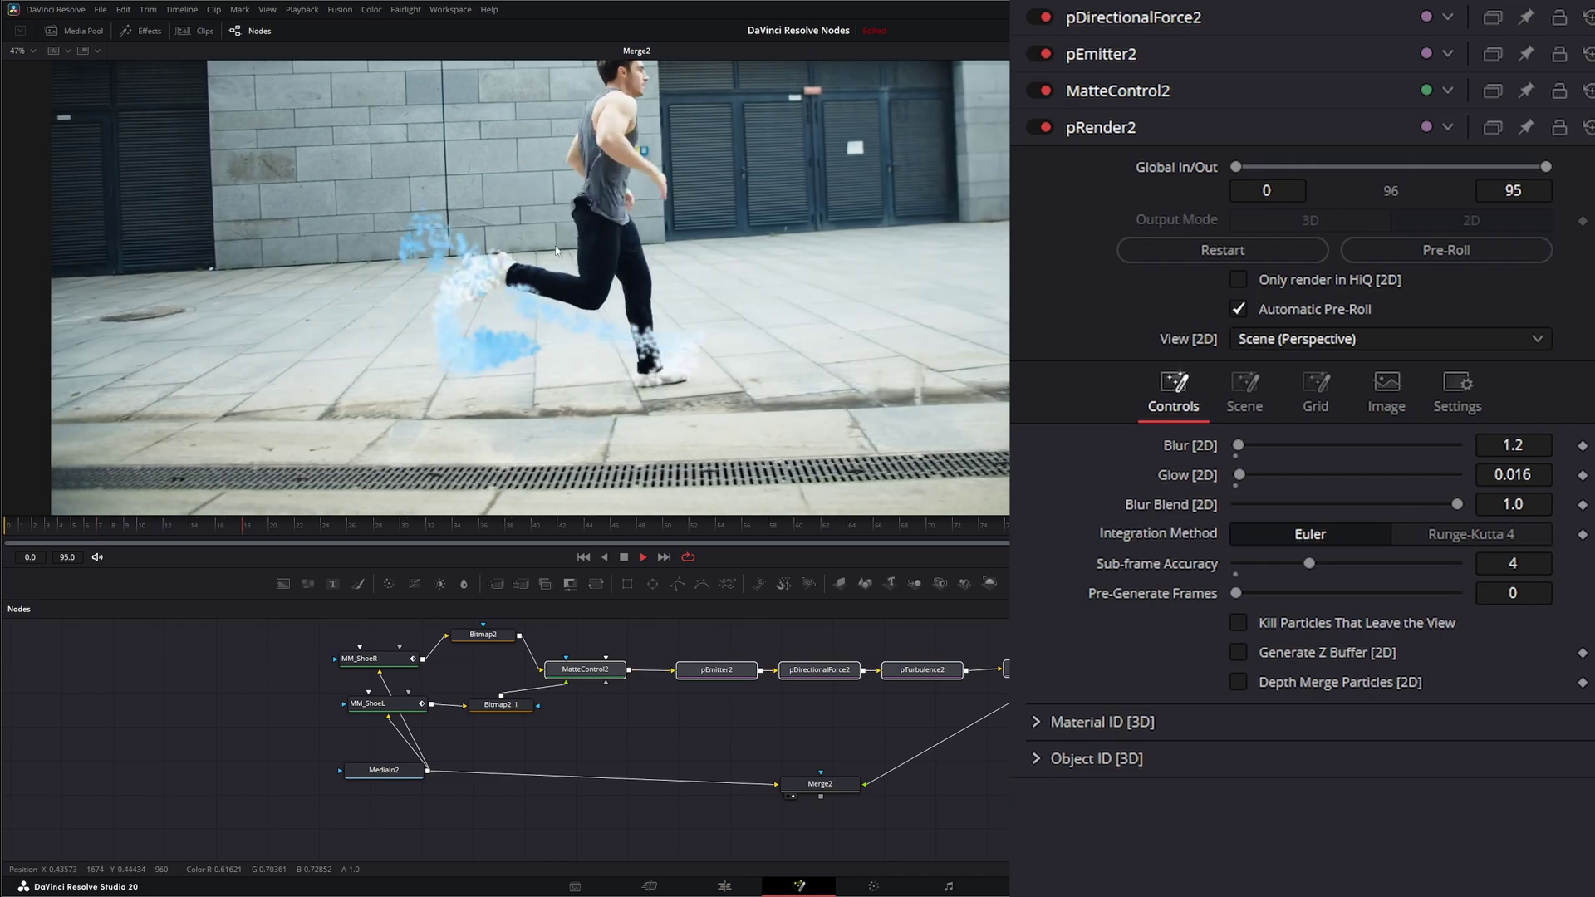
drag(485, 637, 498, 637)
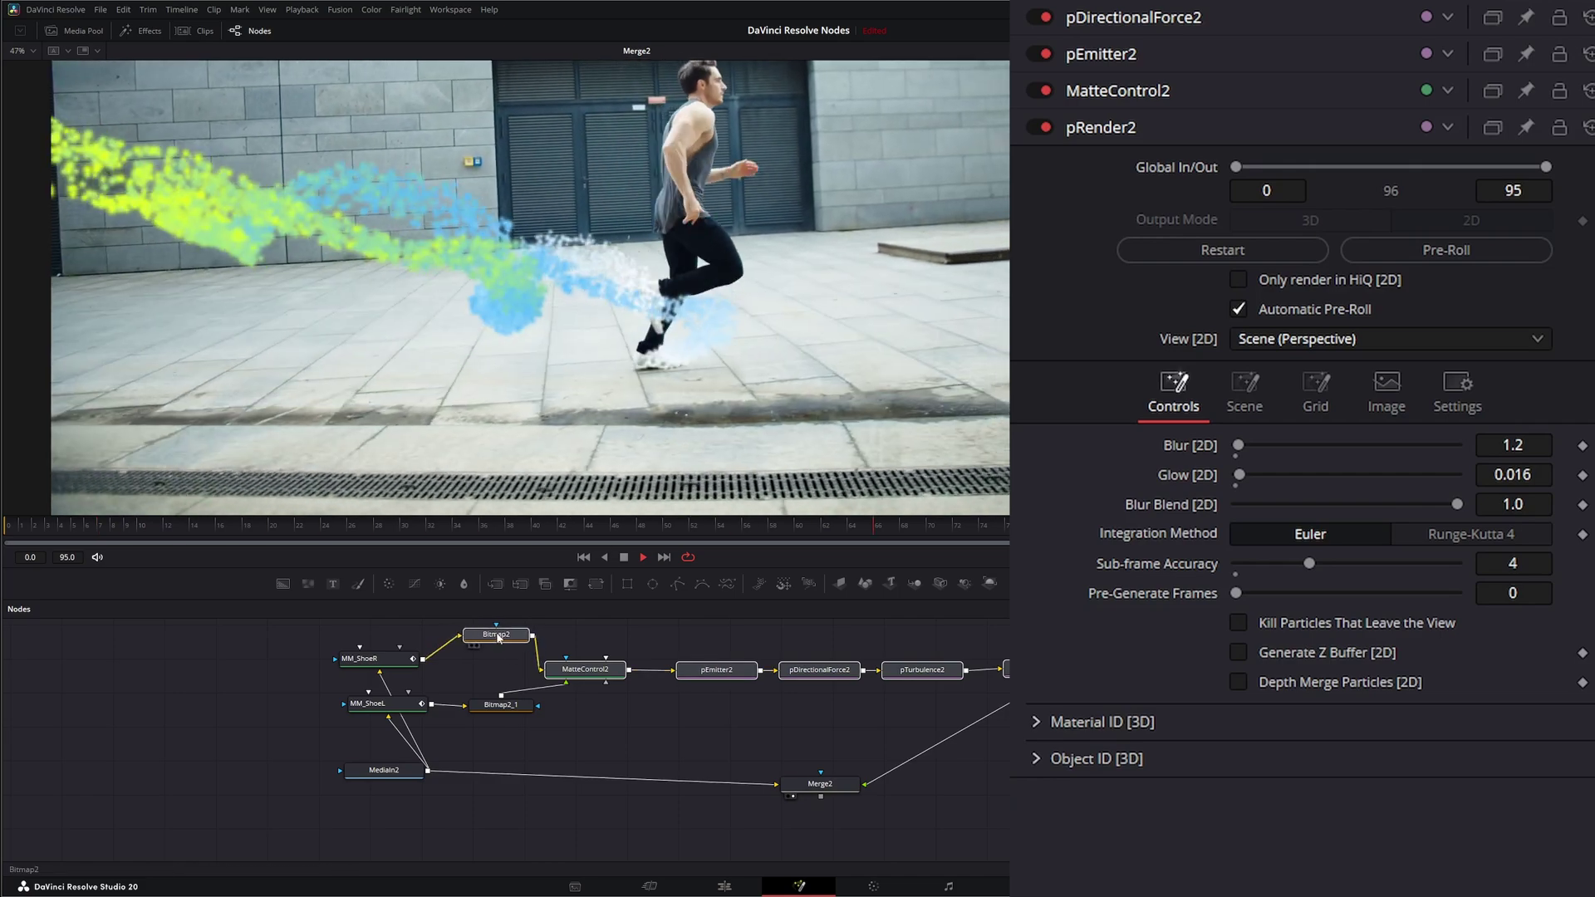
click(510, 706)
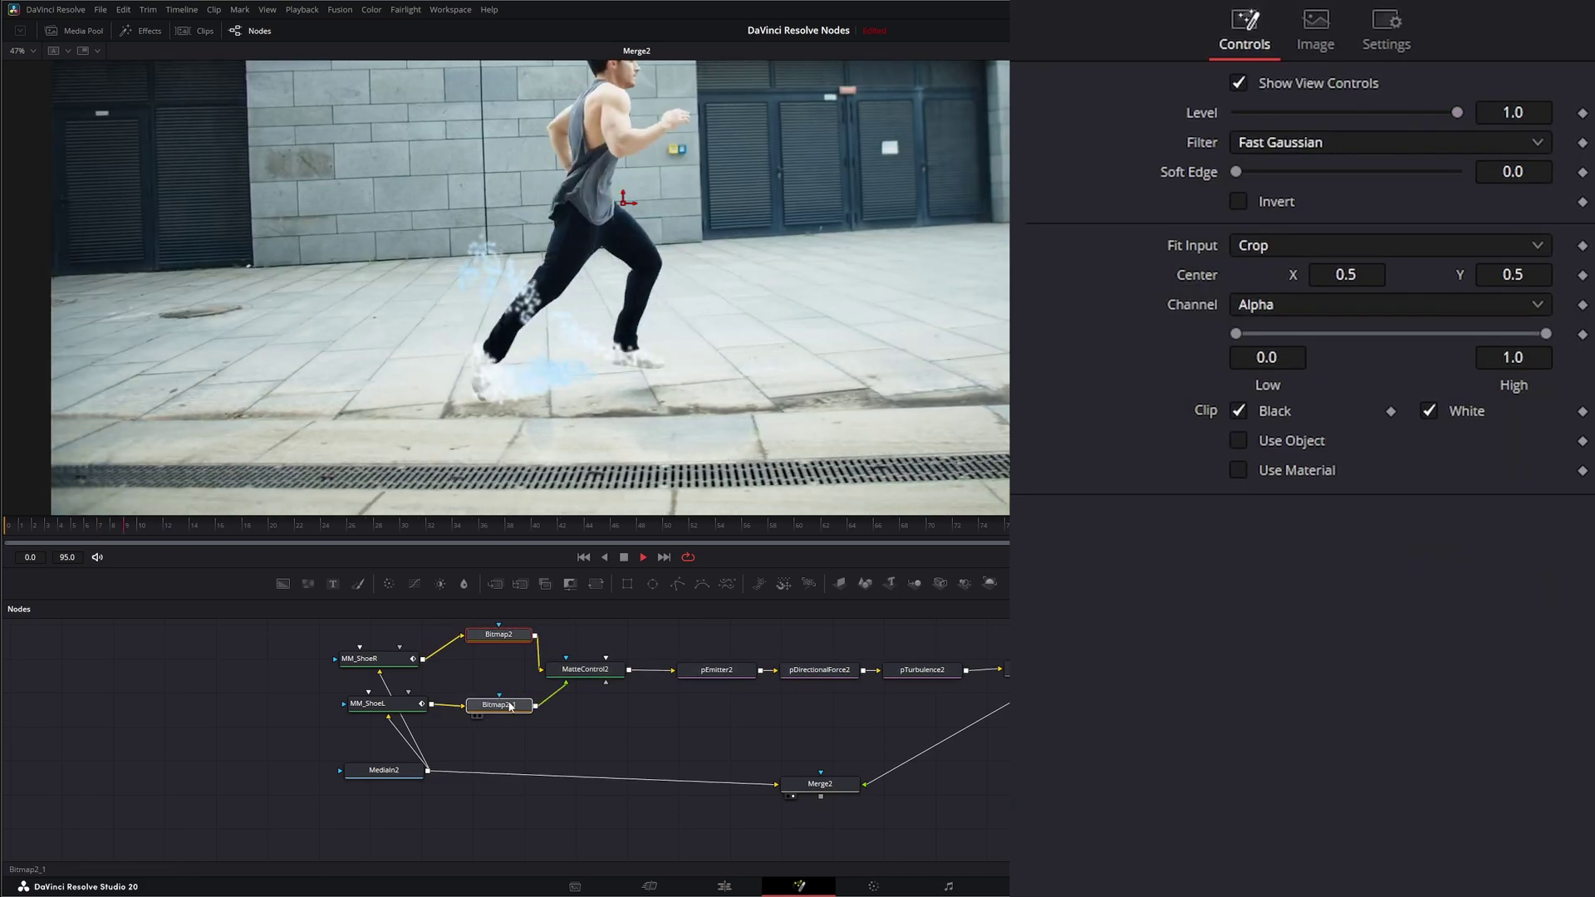